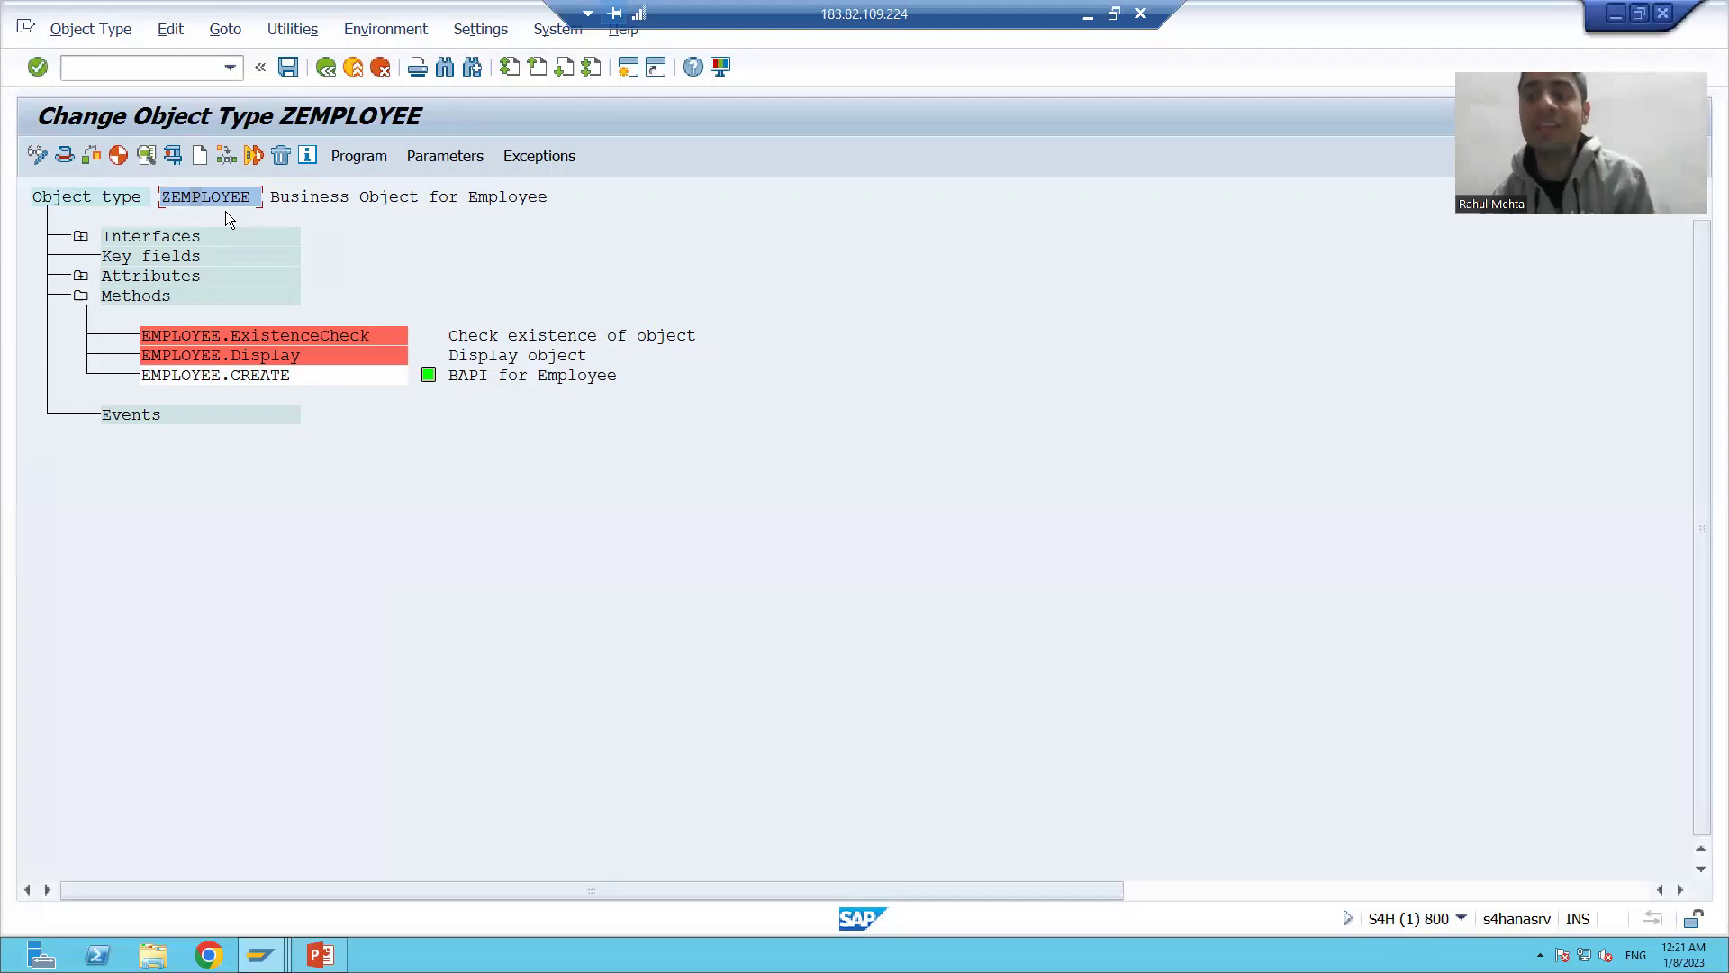
Step: Open the BAPI Explorer in a new session with /obapi and browse its business objects in alphabetical order
{"action": "left_click", "coordinate": [90, 67]}
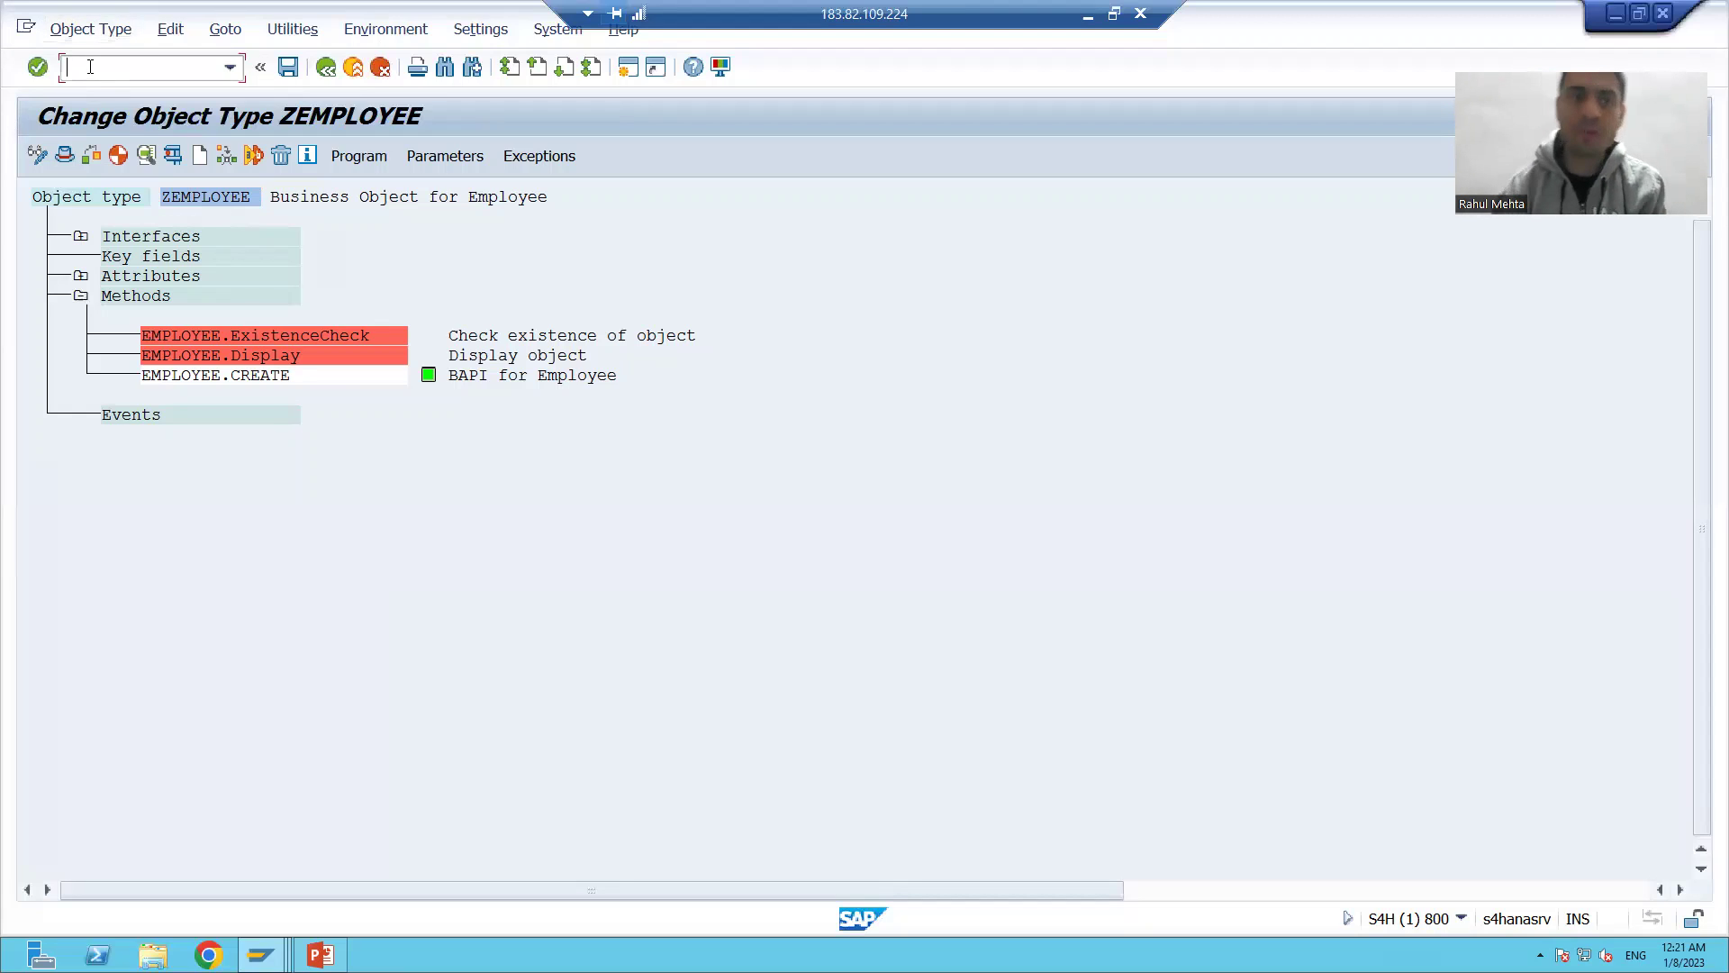
{"action": "type", "text": "/os"}
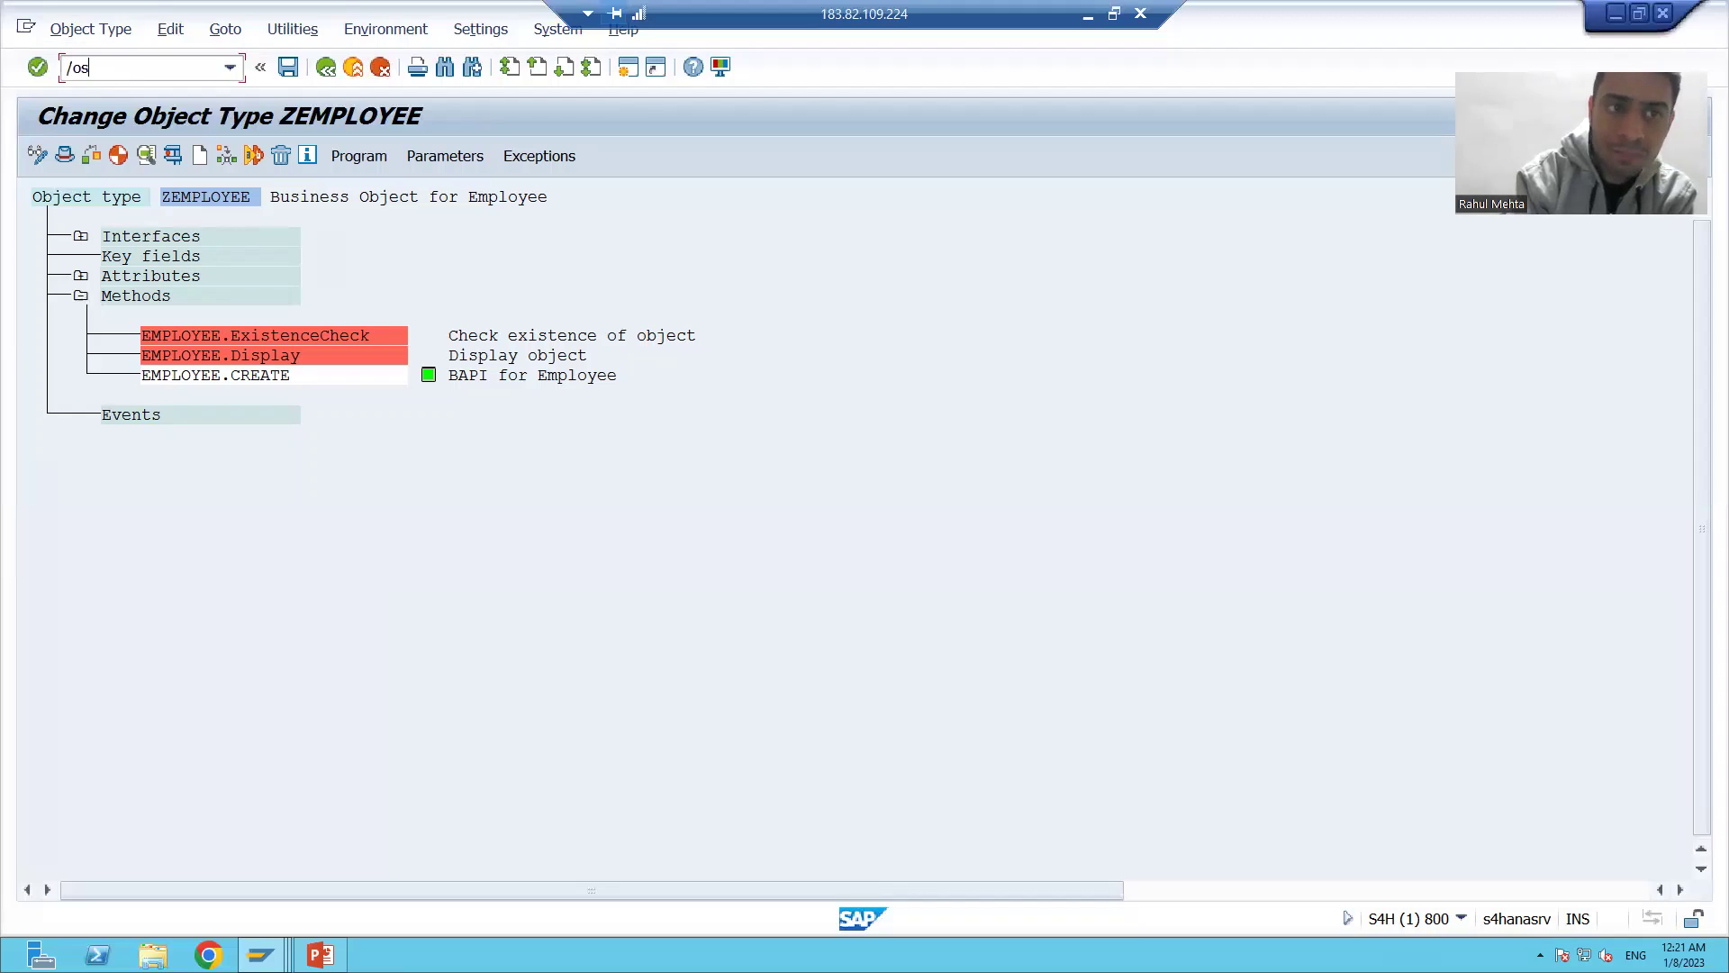
{"action": "key", "text": "BackSpace"}
{"action": "type", "text": "bapi"}
{"action": "key", "text": "Return"}
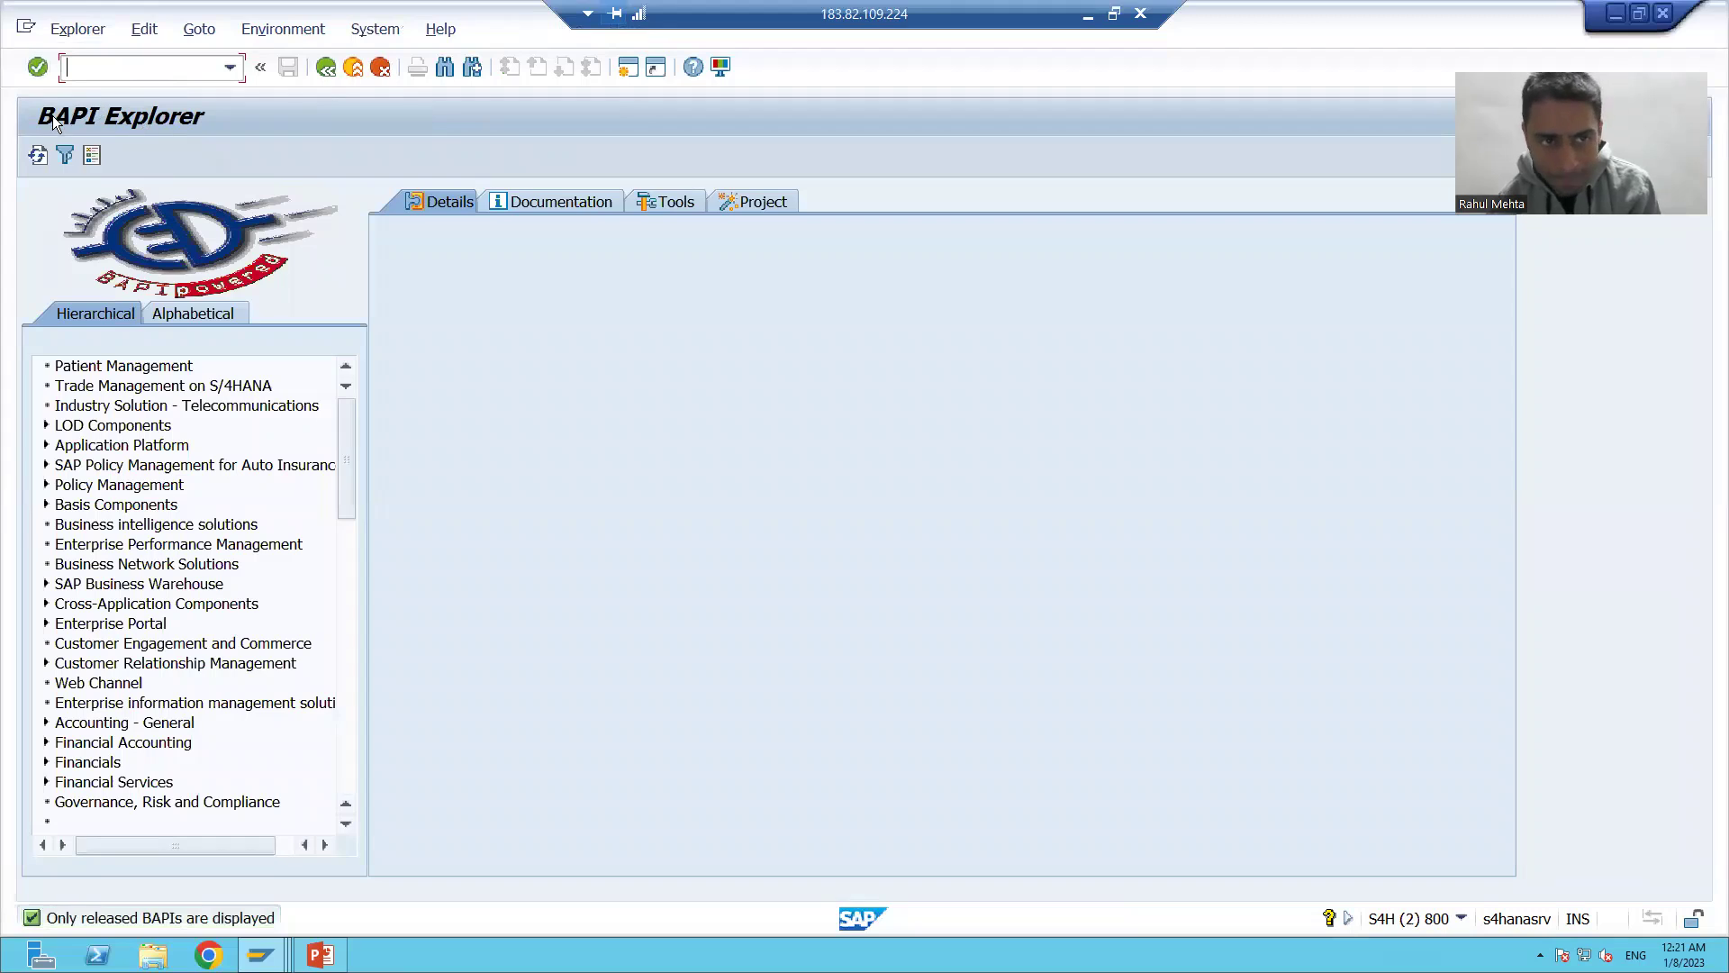
{"action": "left_click", "coordinate": [186, 312]}
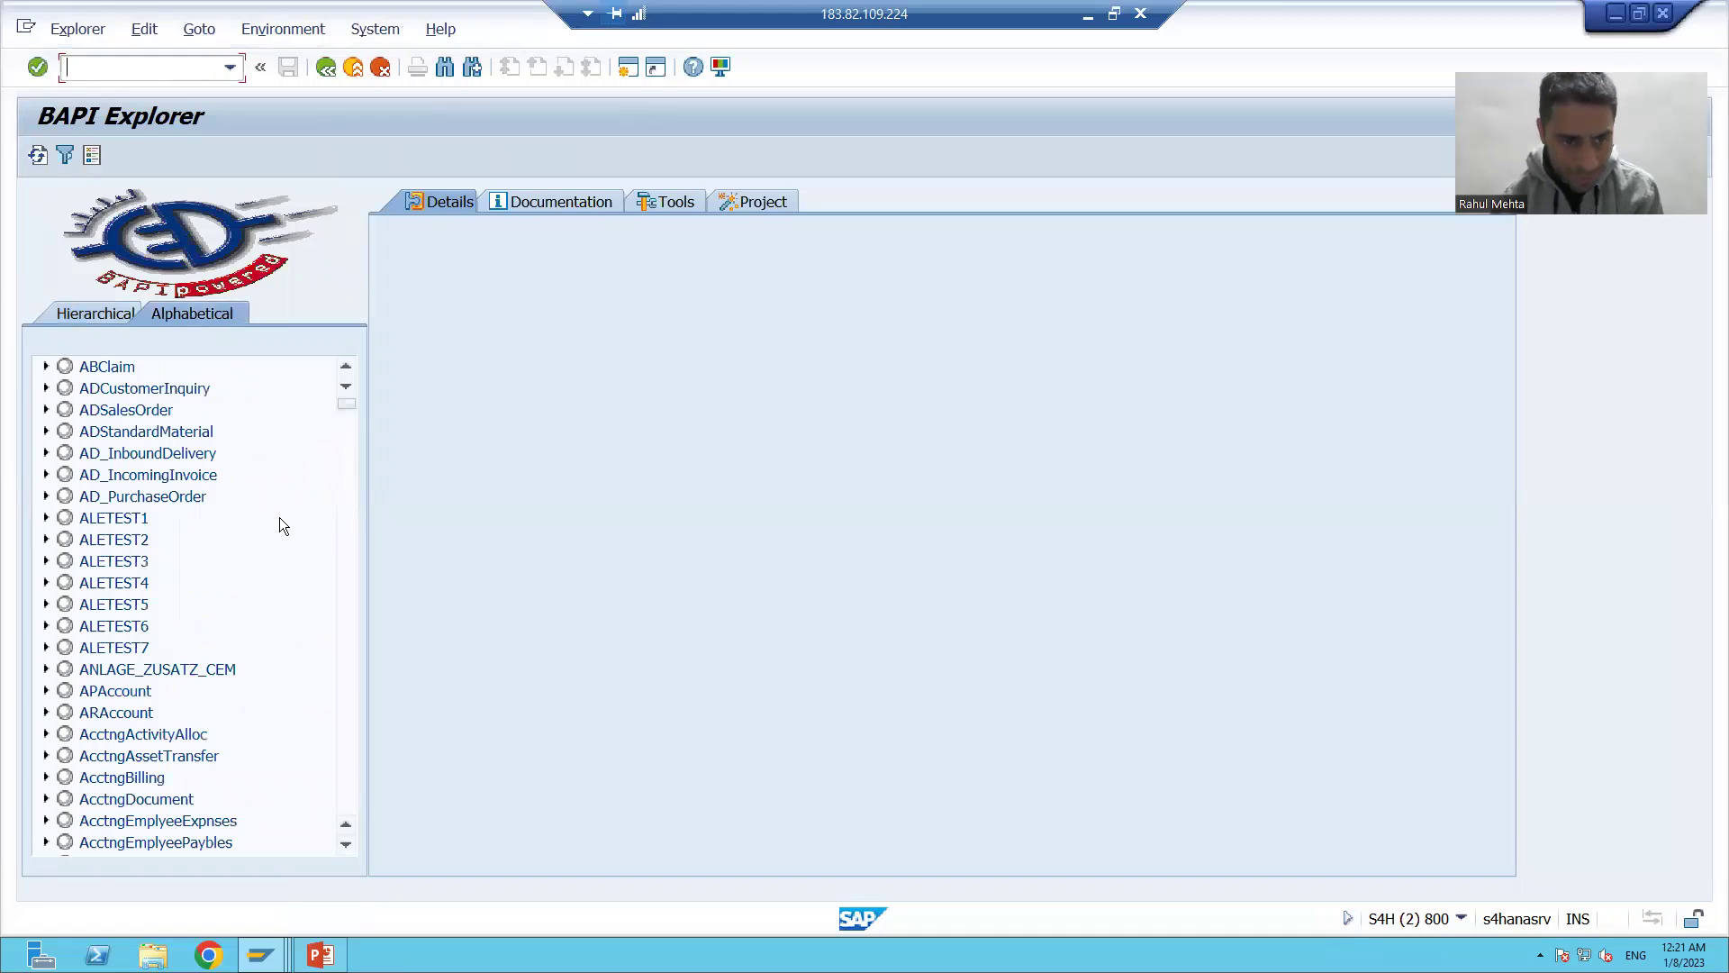
{"action": "left_click_drag", "start_coordinate": [350, 406], "coordinate": [344, 496]}
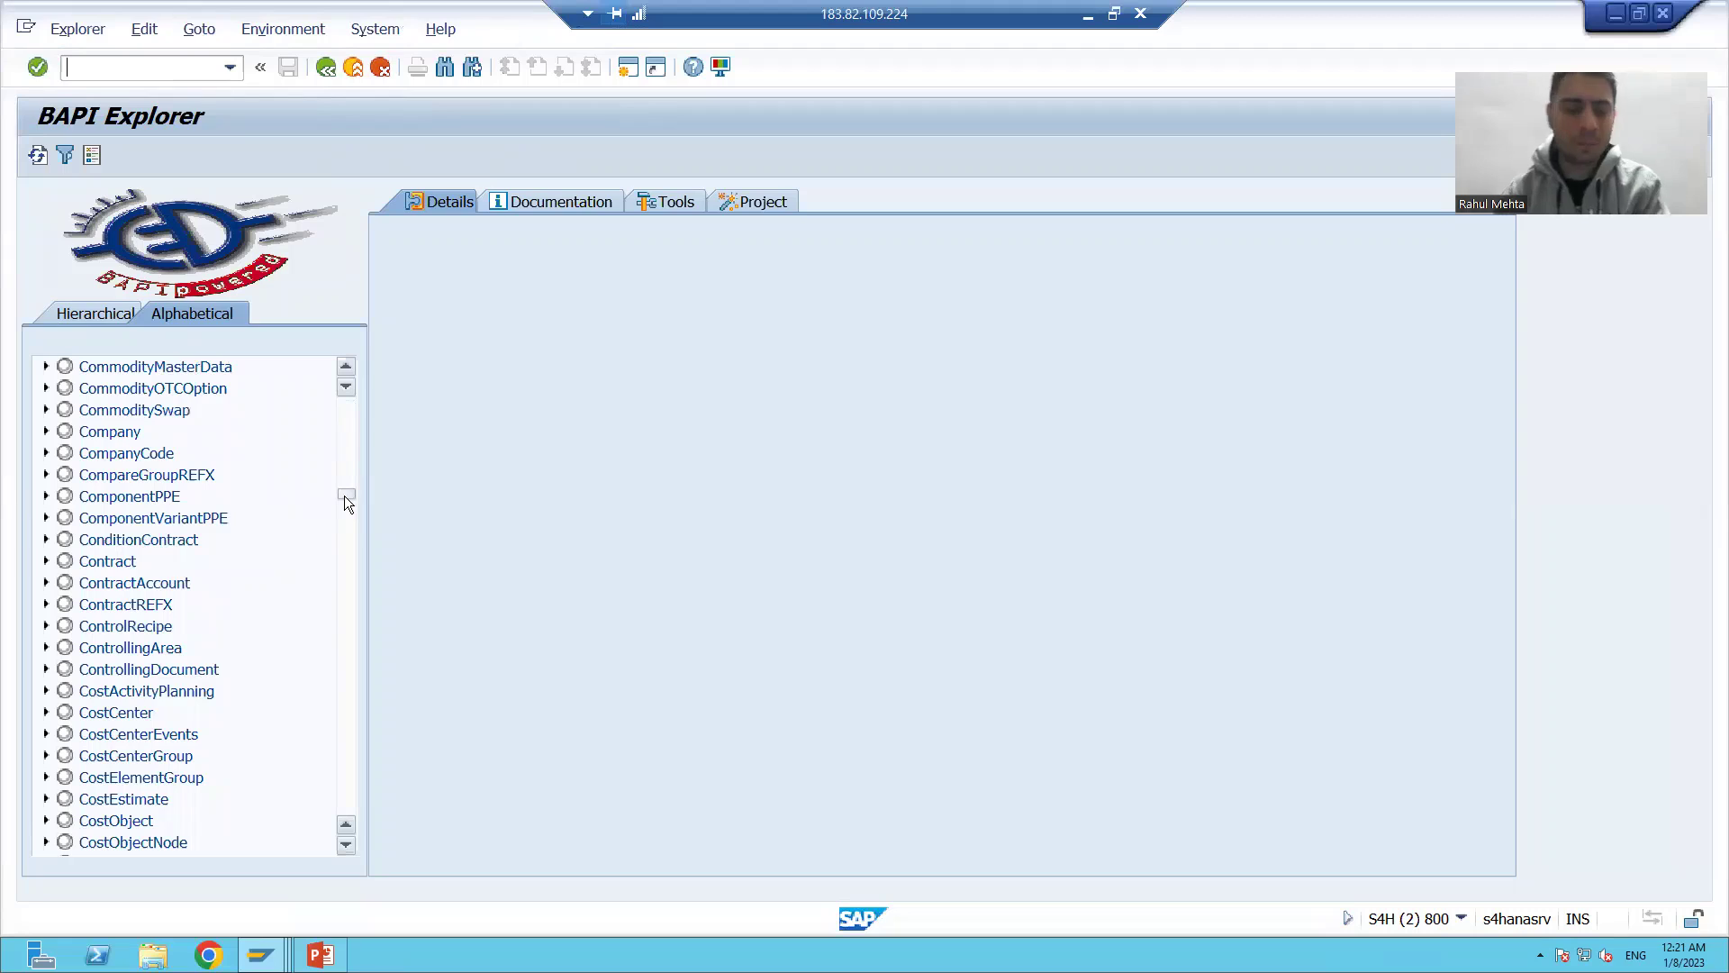
Step: Switch to the ZEMPLOYEE object type session, open its basic data and examine the object type and object name
{"action": "key", "text": "alt+Tab"}
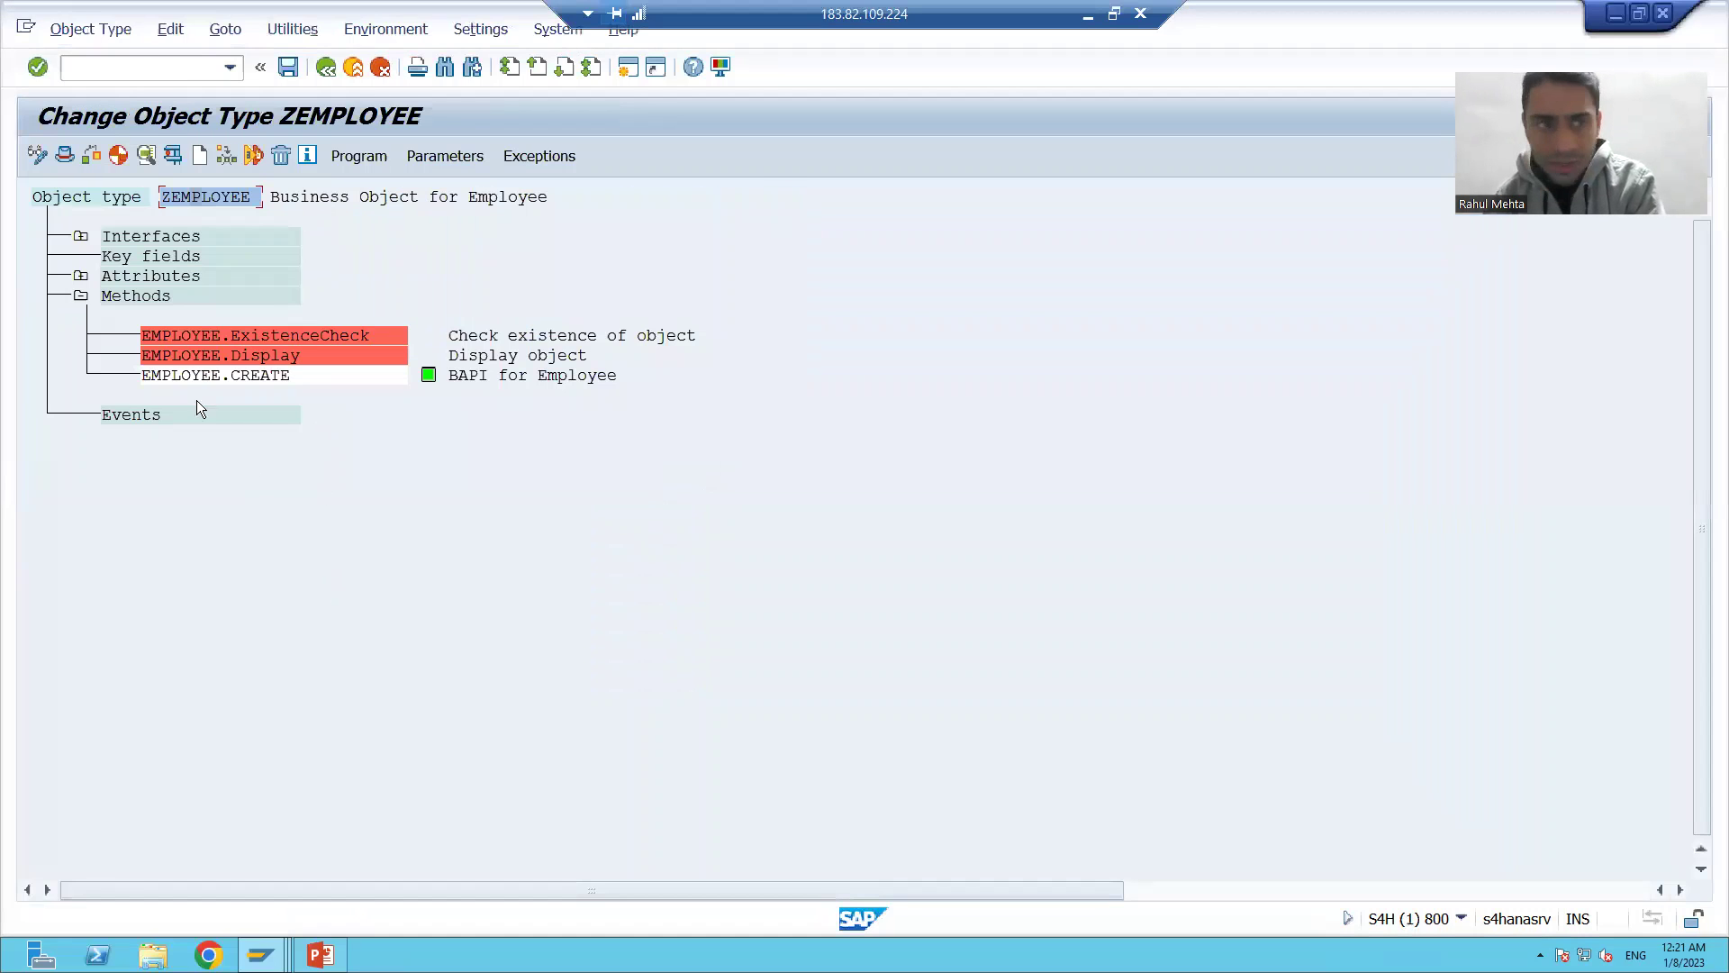
{"action": "double_click", "coordinate": [224, 198]}
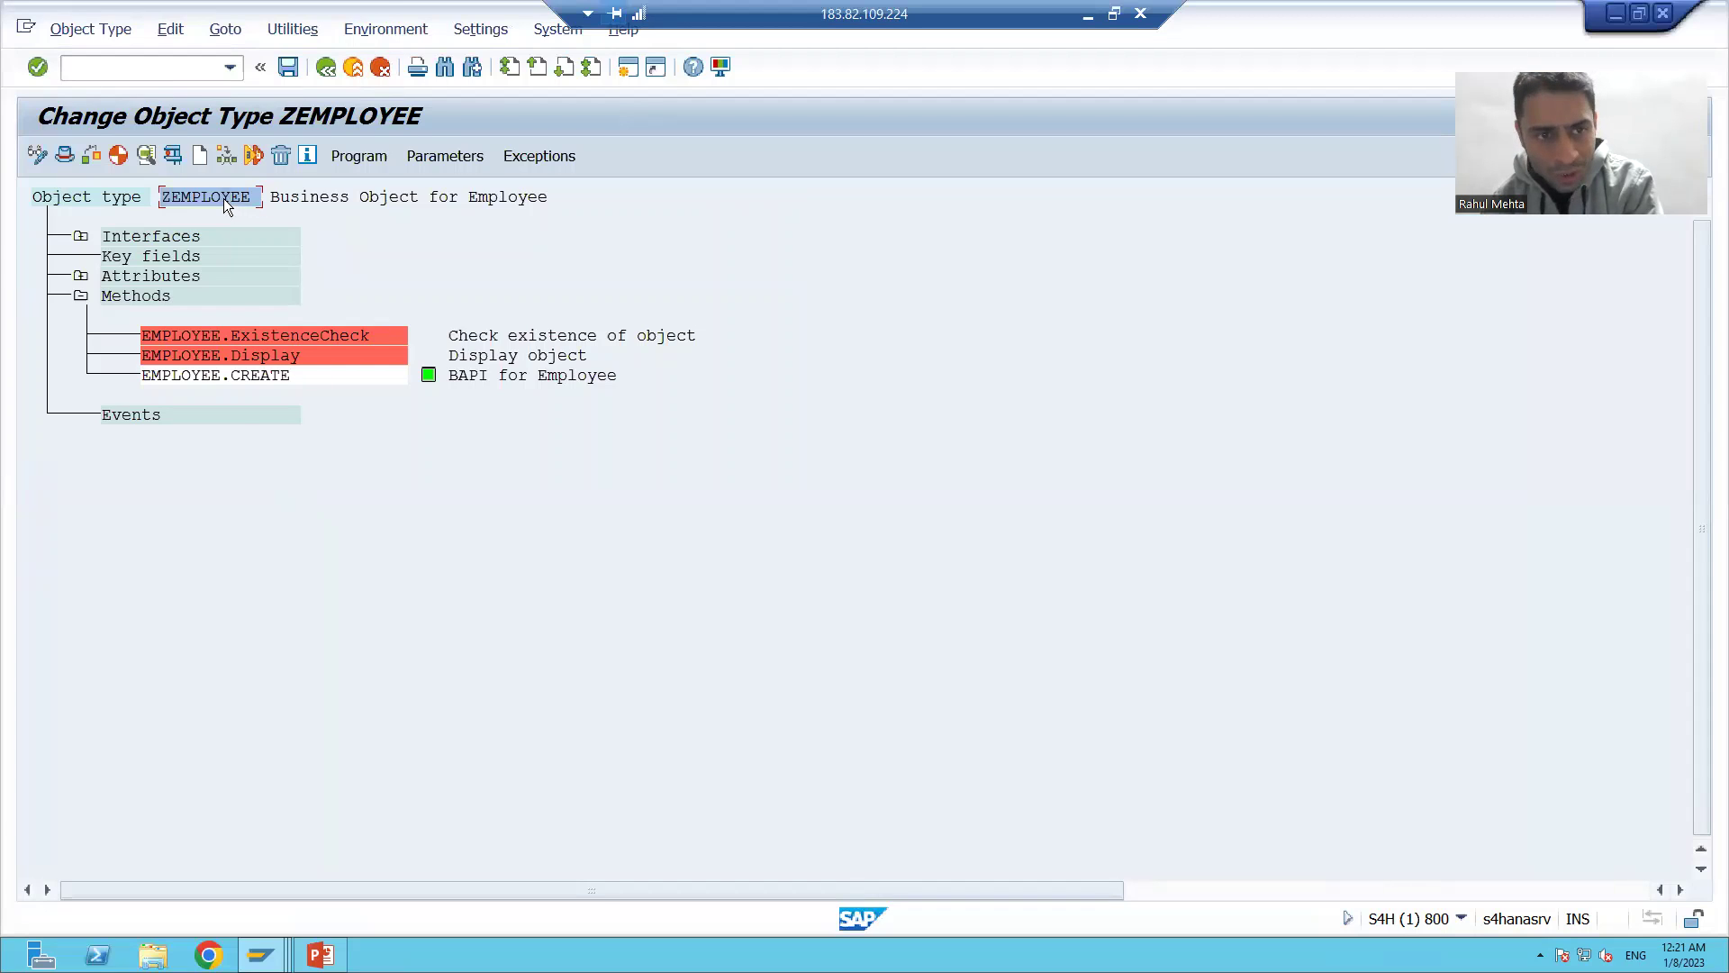
{"action": "left_click", "coordinate": [243, 229]}
{"action": "left_click_drag", "start_coordinate": [244, 229], "coordinate": [182, 231]}
{"action": "left_click", "coordinate": [180, 232]}
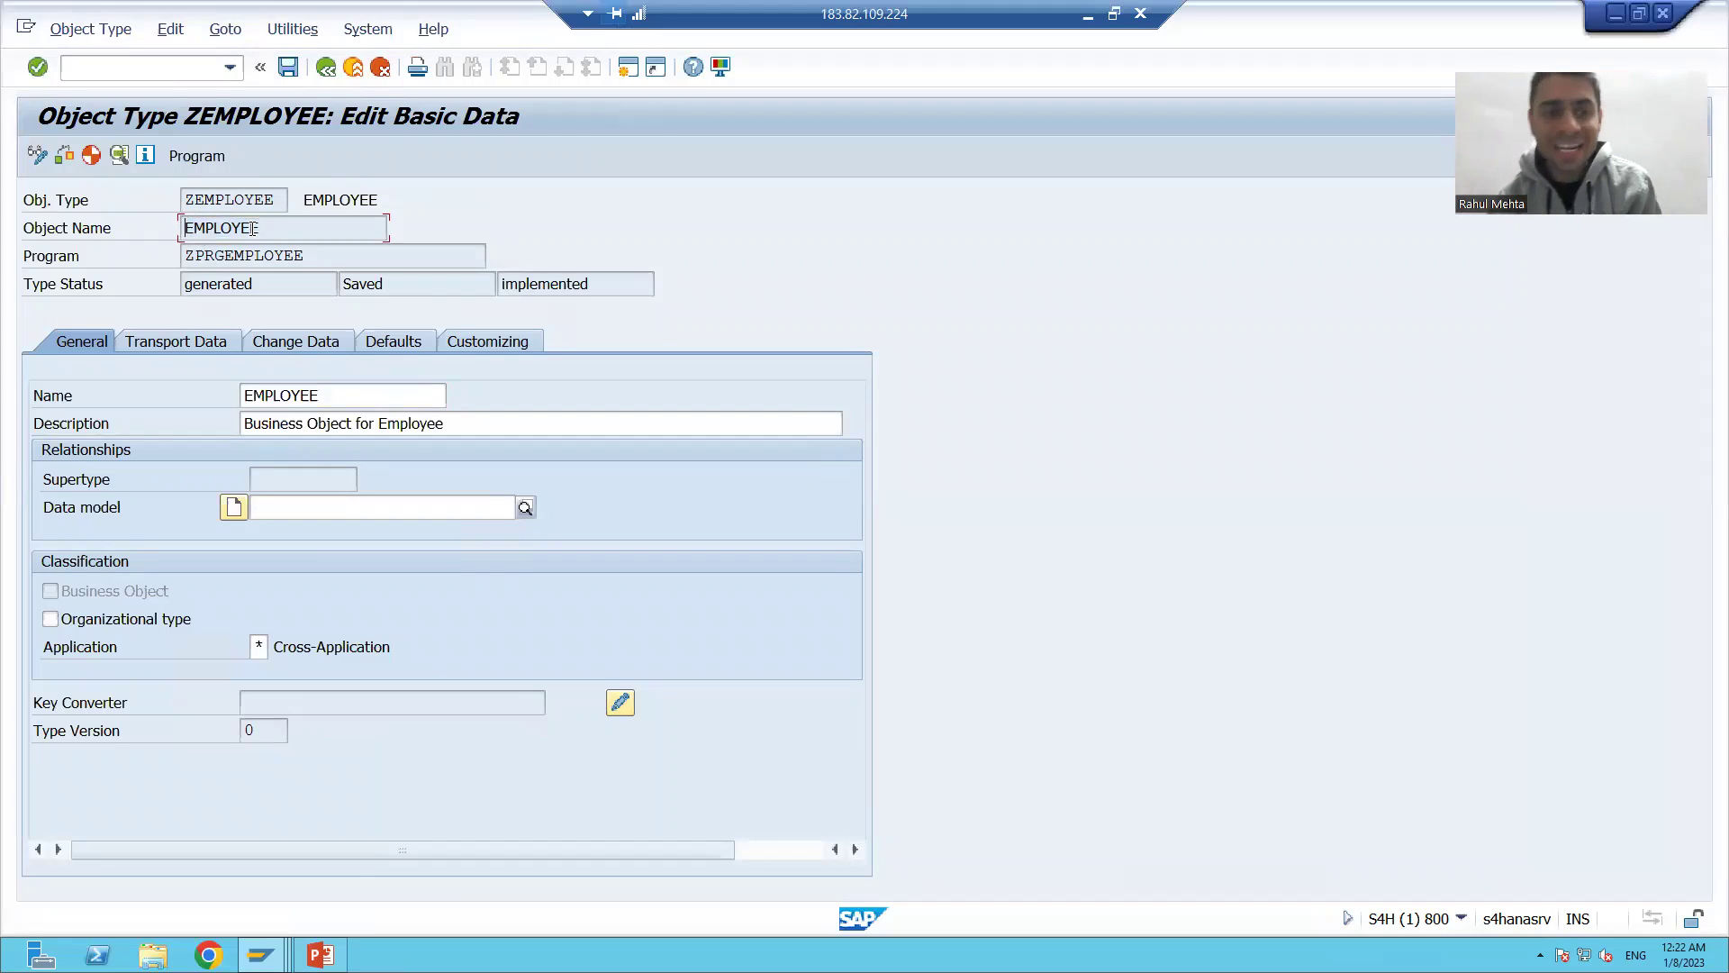
{"action": "left_click_drag", "start_coordinate": [268, 228], "coordinate": [181, 234]}
{"action": "left_click", "coordinate": [178, 231]}
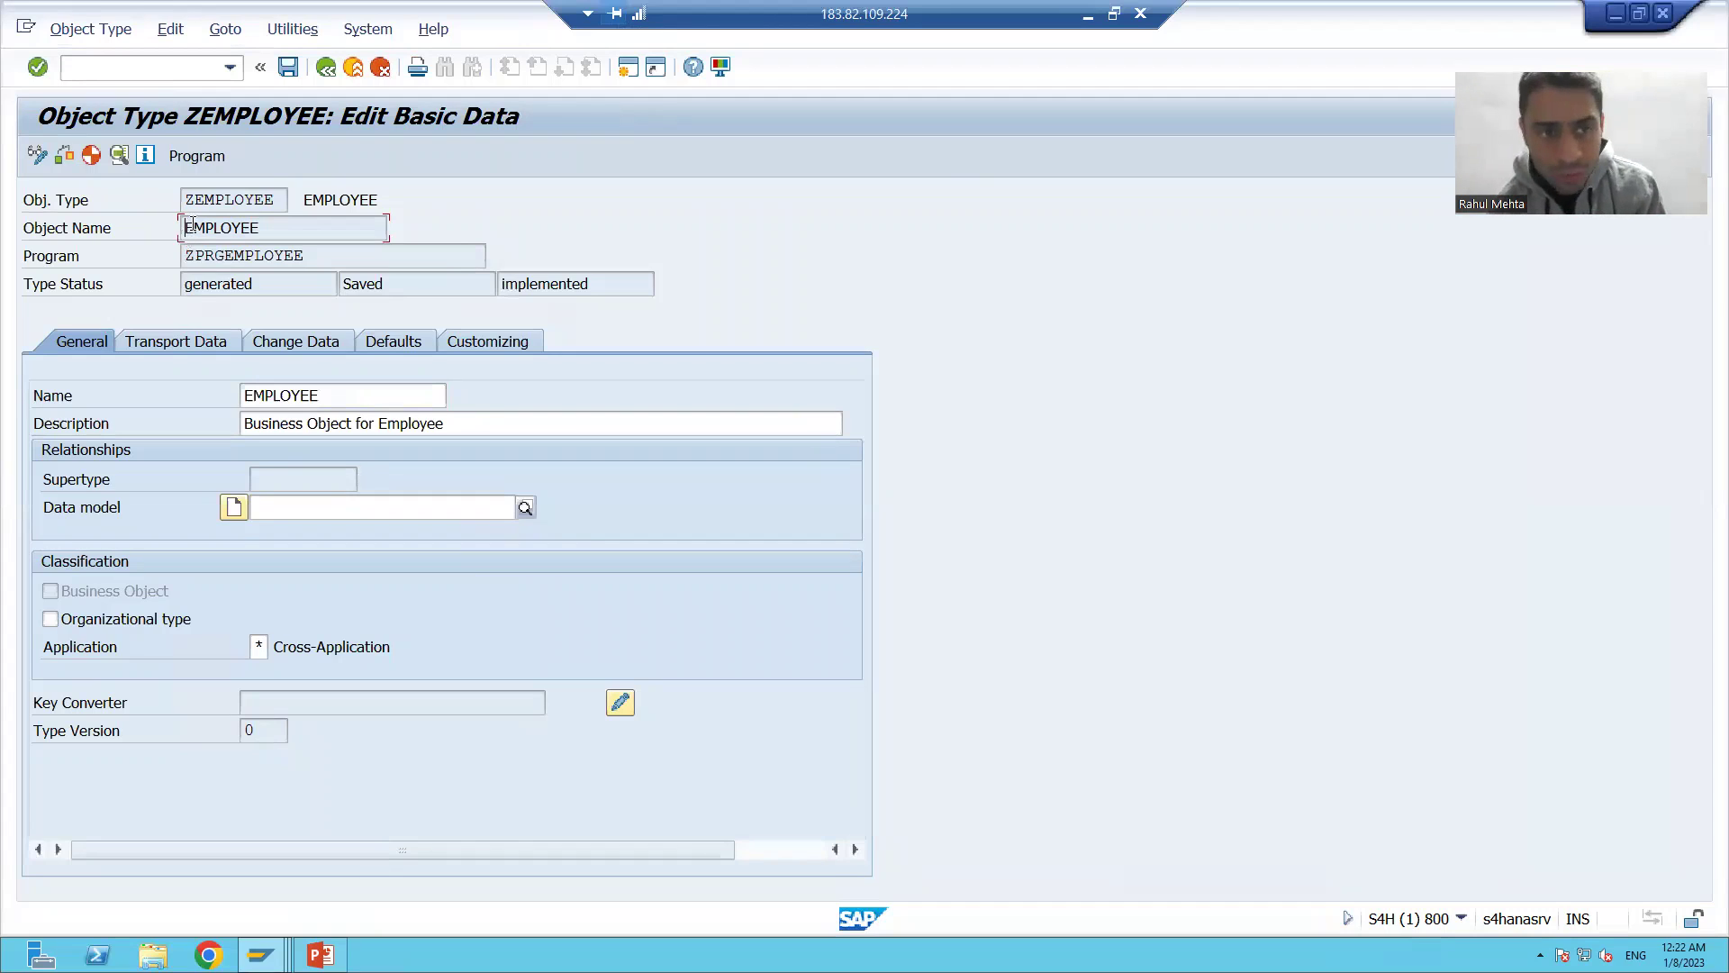
{"action": "mouse_move", "coordinate": [187, 199]}
{"action": "left_mouse_down"}
{"action": "mouse_move", "coordinate": [270, 200]}
{"action": "mouse_move", "coordinate": [232, 225]}
{"action": "mouse_move", "coordinate": [180, 220]}
{"action": "left_mouse_up"}
{"action": "left_click", "coordinate": [264, 200]}
{"action": "left_click", "coordinate": [183, 227]}
{"action": "left_click", "coordinate": [184, 227]}
{"action": "left_click", "coordinate": [181, 224]}
Step: Return to the BAPI Explorer, find the Employee object in the alphabetical list and display its details
{"action": "key", "text": "alt+Tab"}
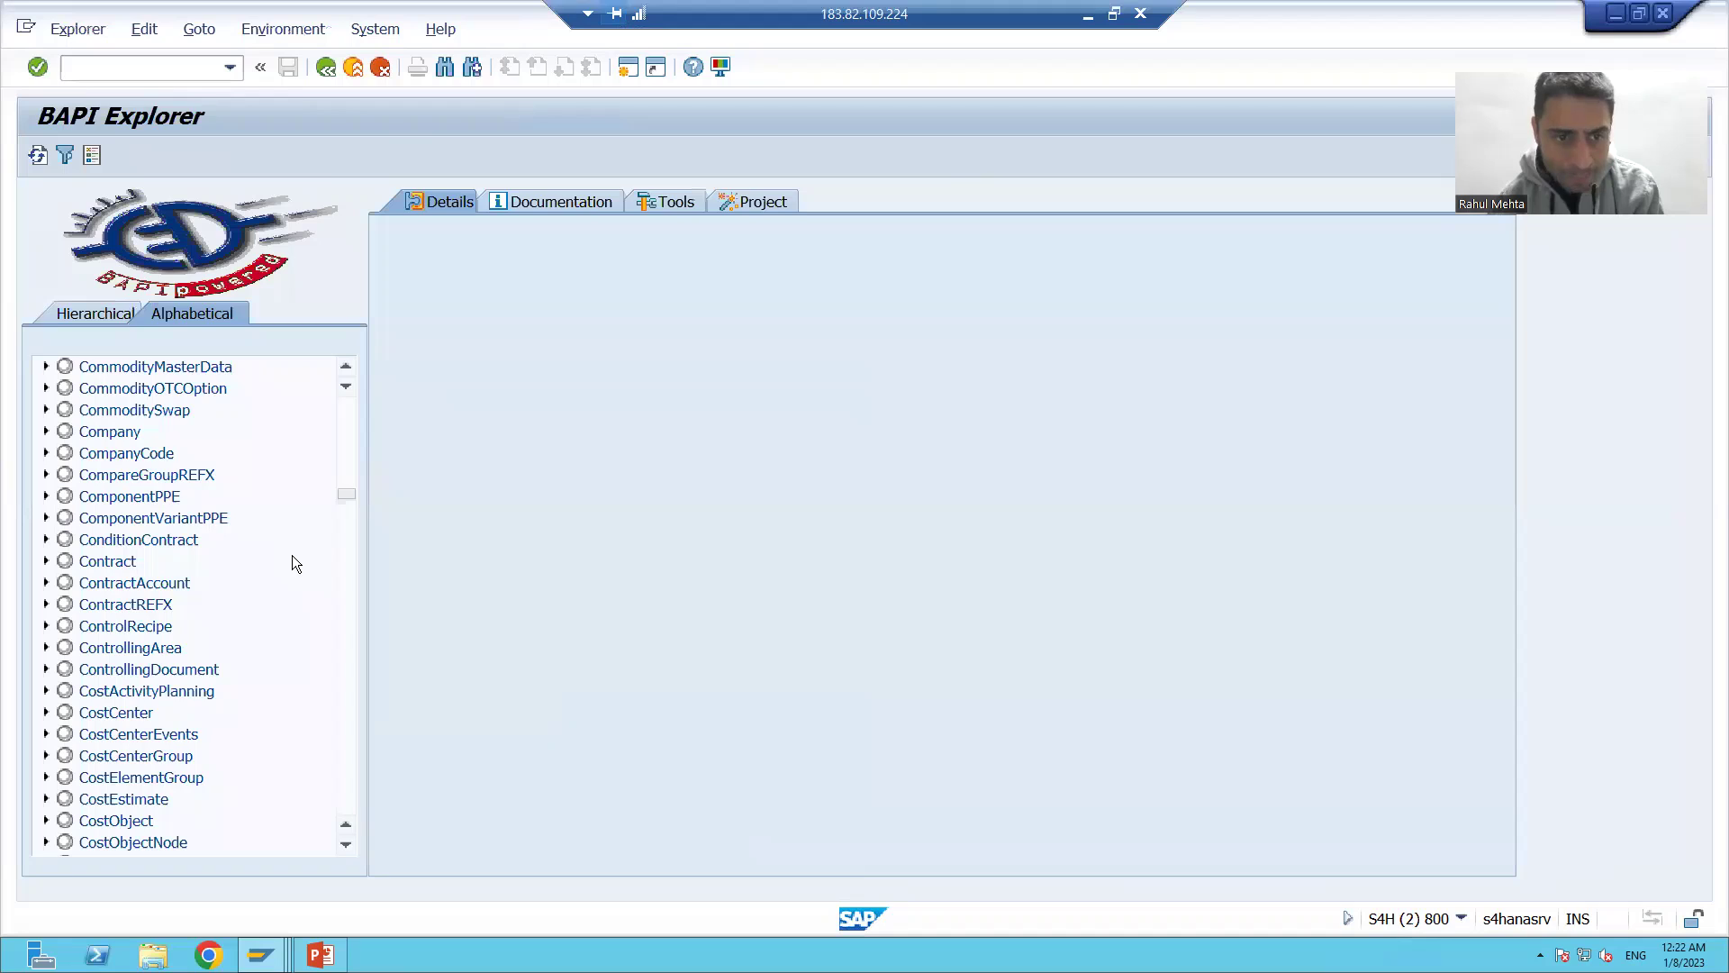
{"action": "scroll", "coordinate": [292, 555], "scroll_direction": "down", "scroll_amount": 5}
{"action": "left_click", "coordinate": [340, 845]}
{"action": "left_click", "coordinate": [340, 845]}
{"action": "left_click", "coordinate": [340, 845]}
{"action": "left_click", "coordinate": [346, 845]}
{"action": "left_click", "coordinate": [346, 844]}
{"action": "left_click", "coordinate": [346, 845]}
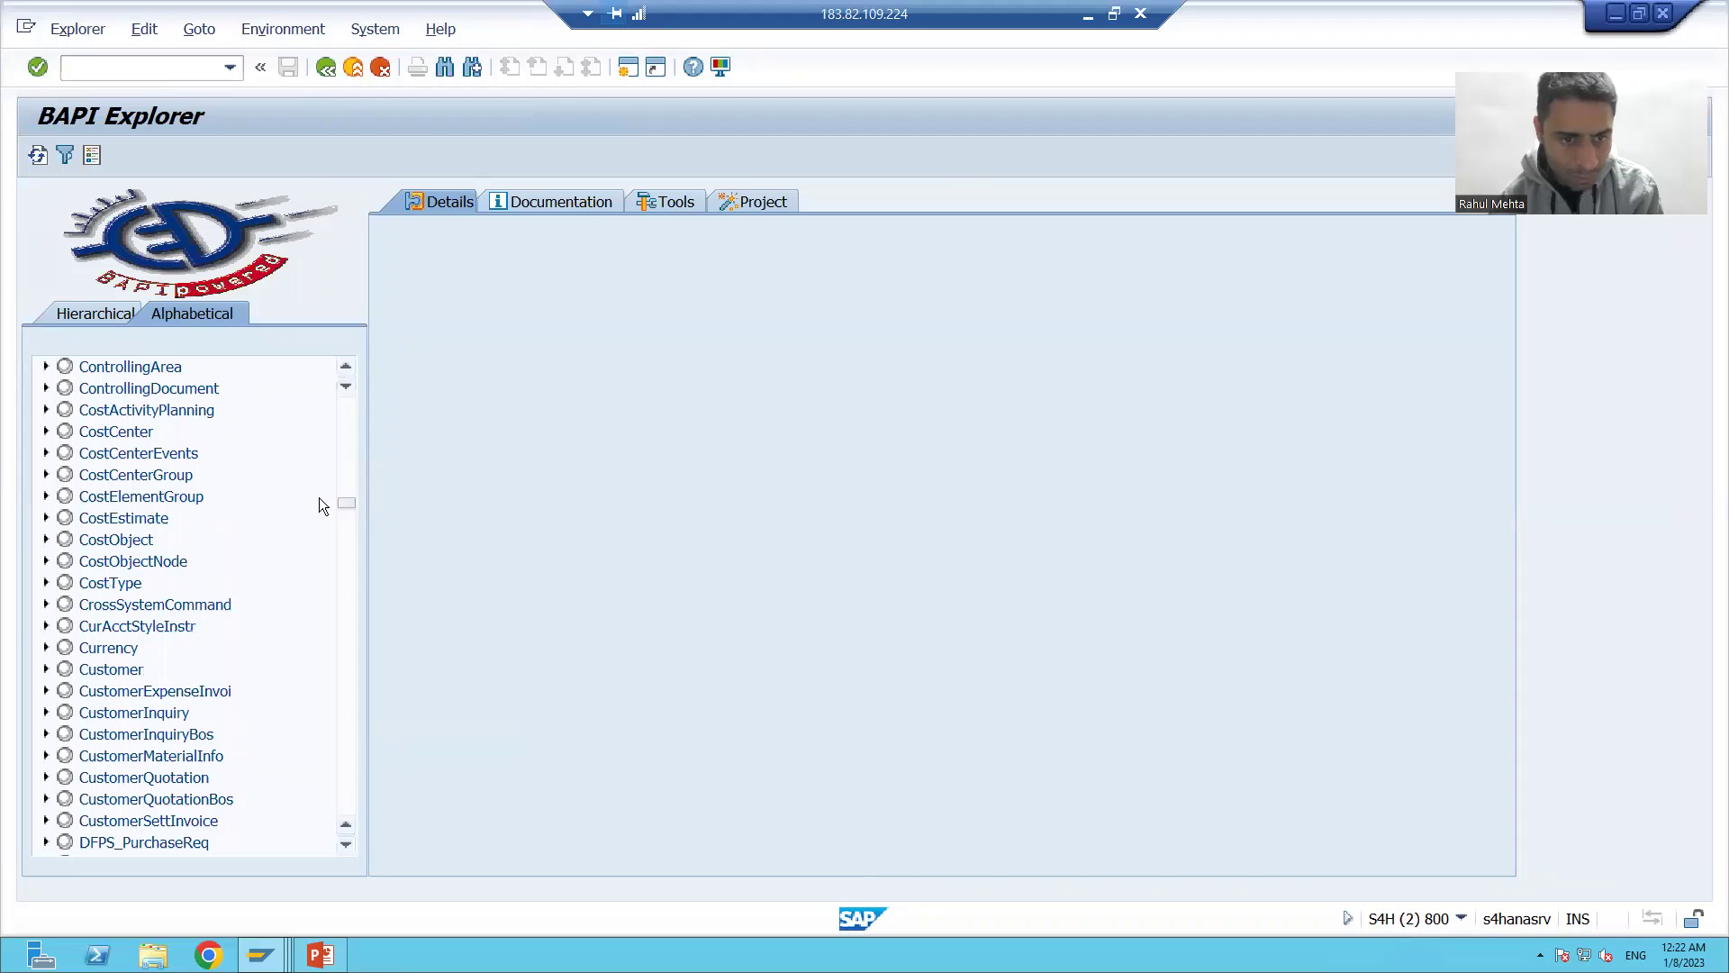
{"action": "left_click_drag", "start_coordinate": [341, 506], "coordinate": [353, 535]}
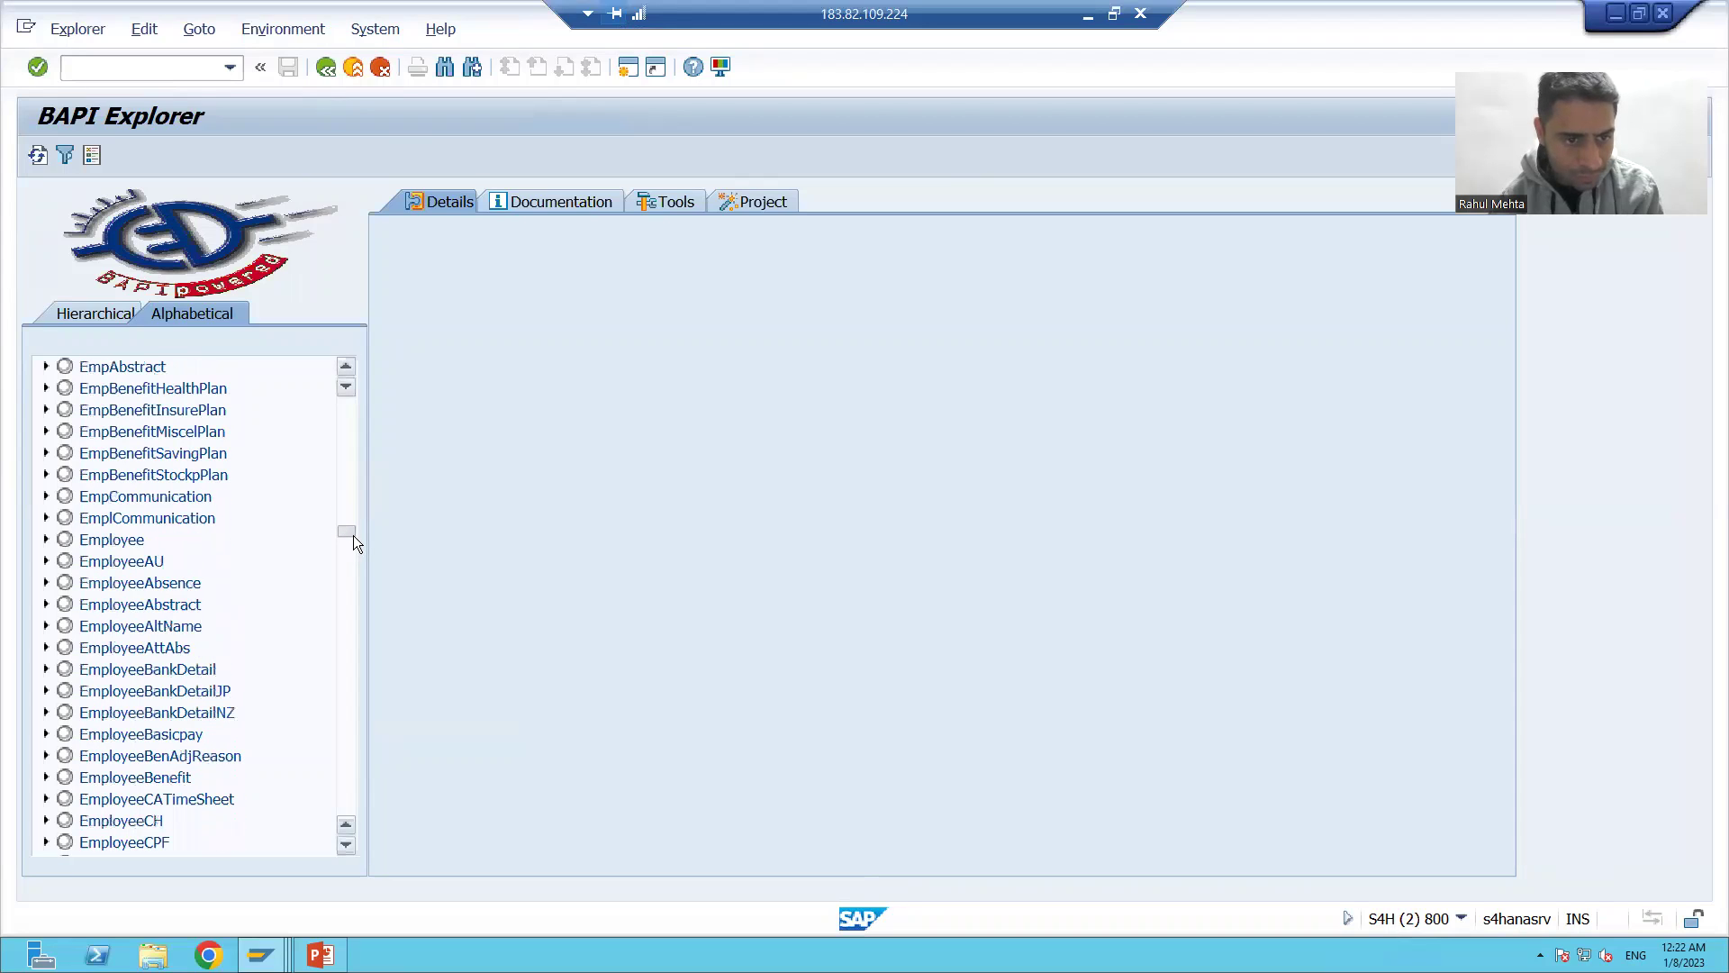
{"action": "left_click", "coordinate": [110, 546]}
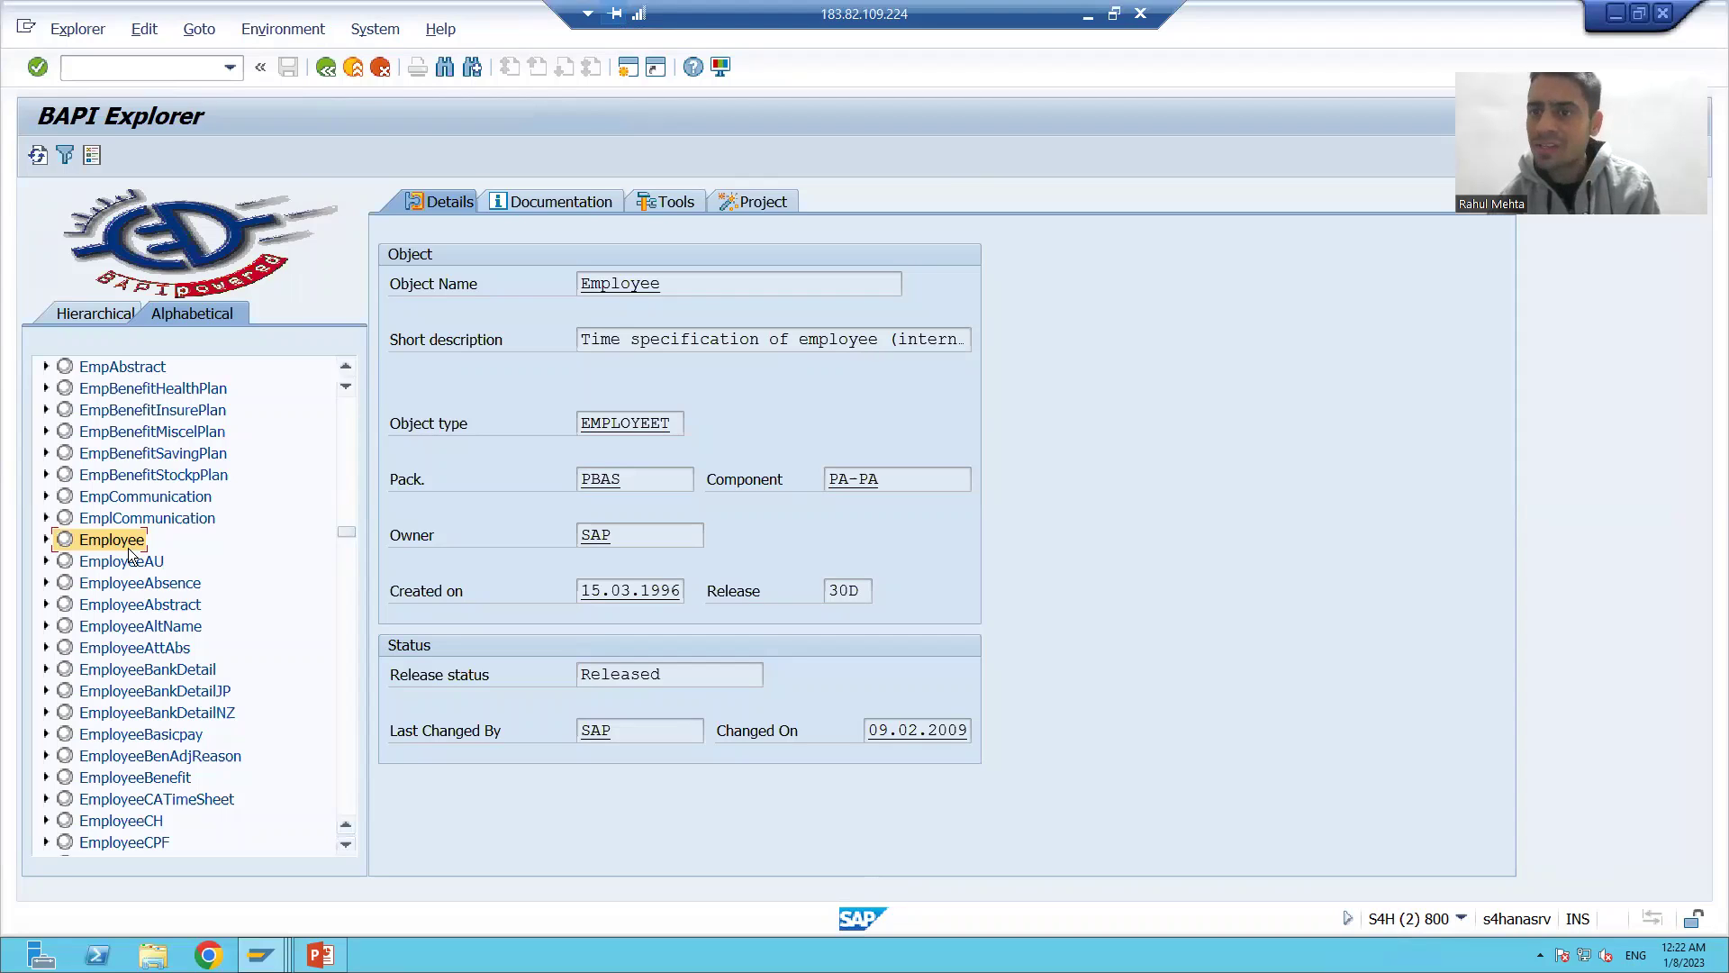
Step: Switch back to the basic data of ZEMPLOYEE and check its object name against the BAPI Explorer entry
{"action": "key", "text": "alt+Tab"}
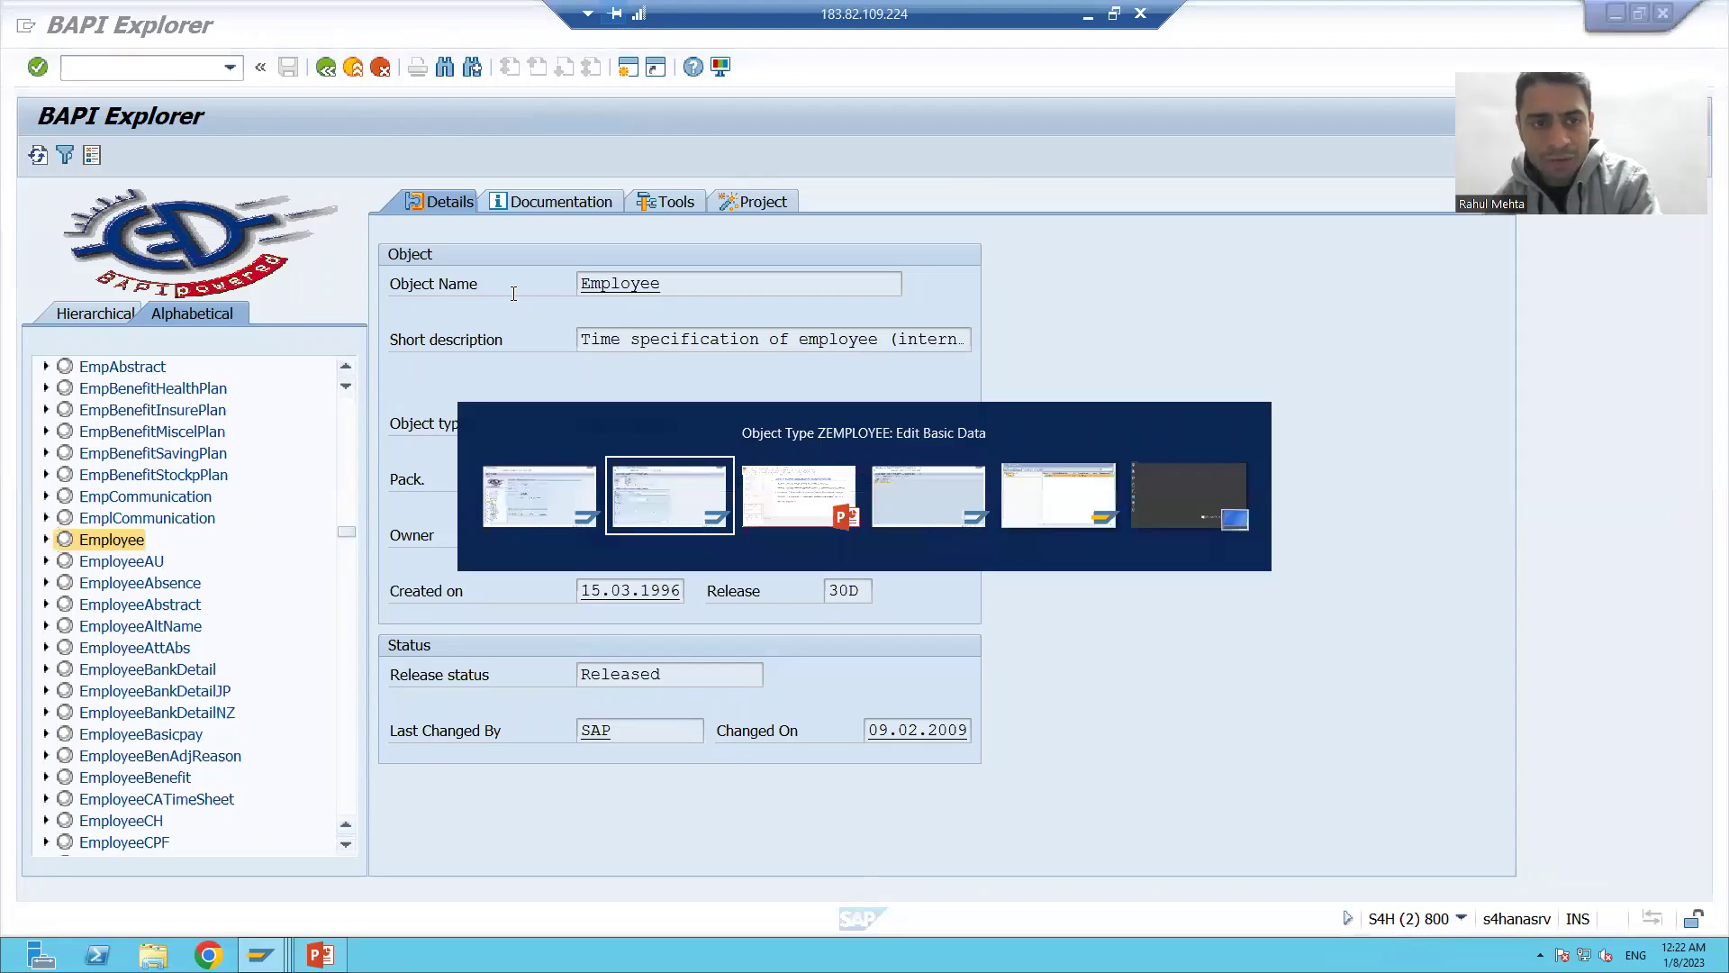
{"action": "left_click_drag", "start_coordinate": [271, 228], "coordinate": [175, 229]}
{"action": "left_click", "coordinate": [266, 237]}
{"action": "left_click", "coordinate": [257, 236]}
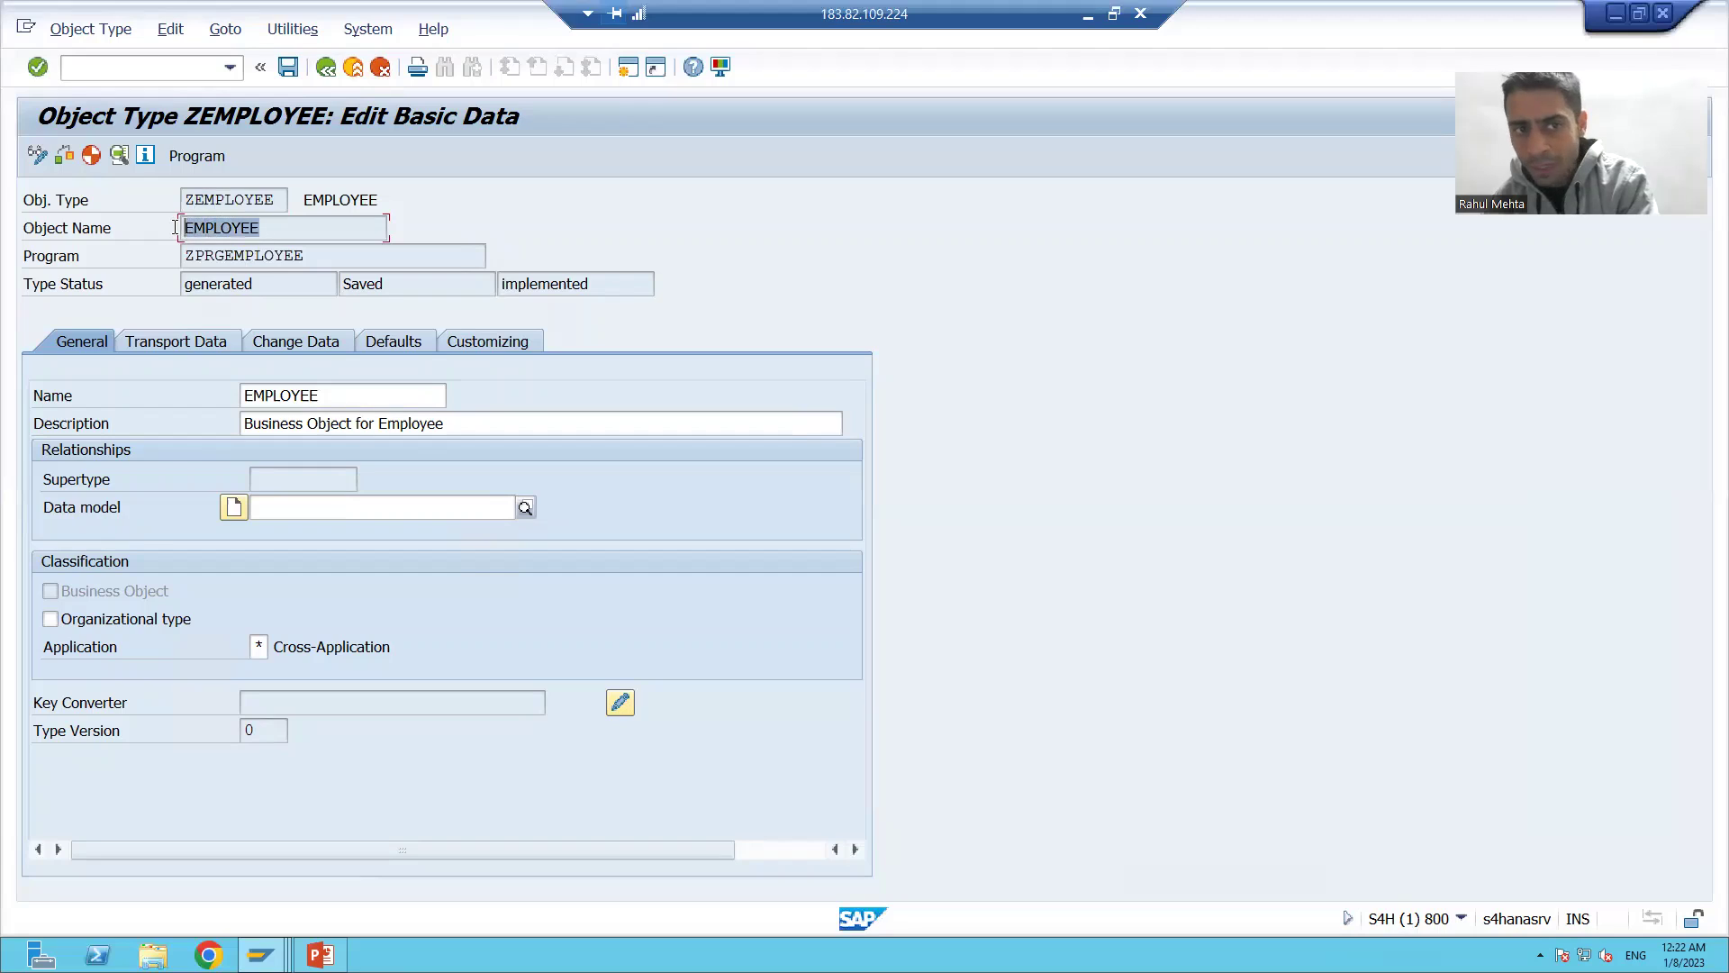
{"action": "left_click", "coordinate": [178, 231]}
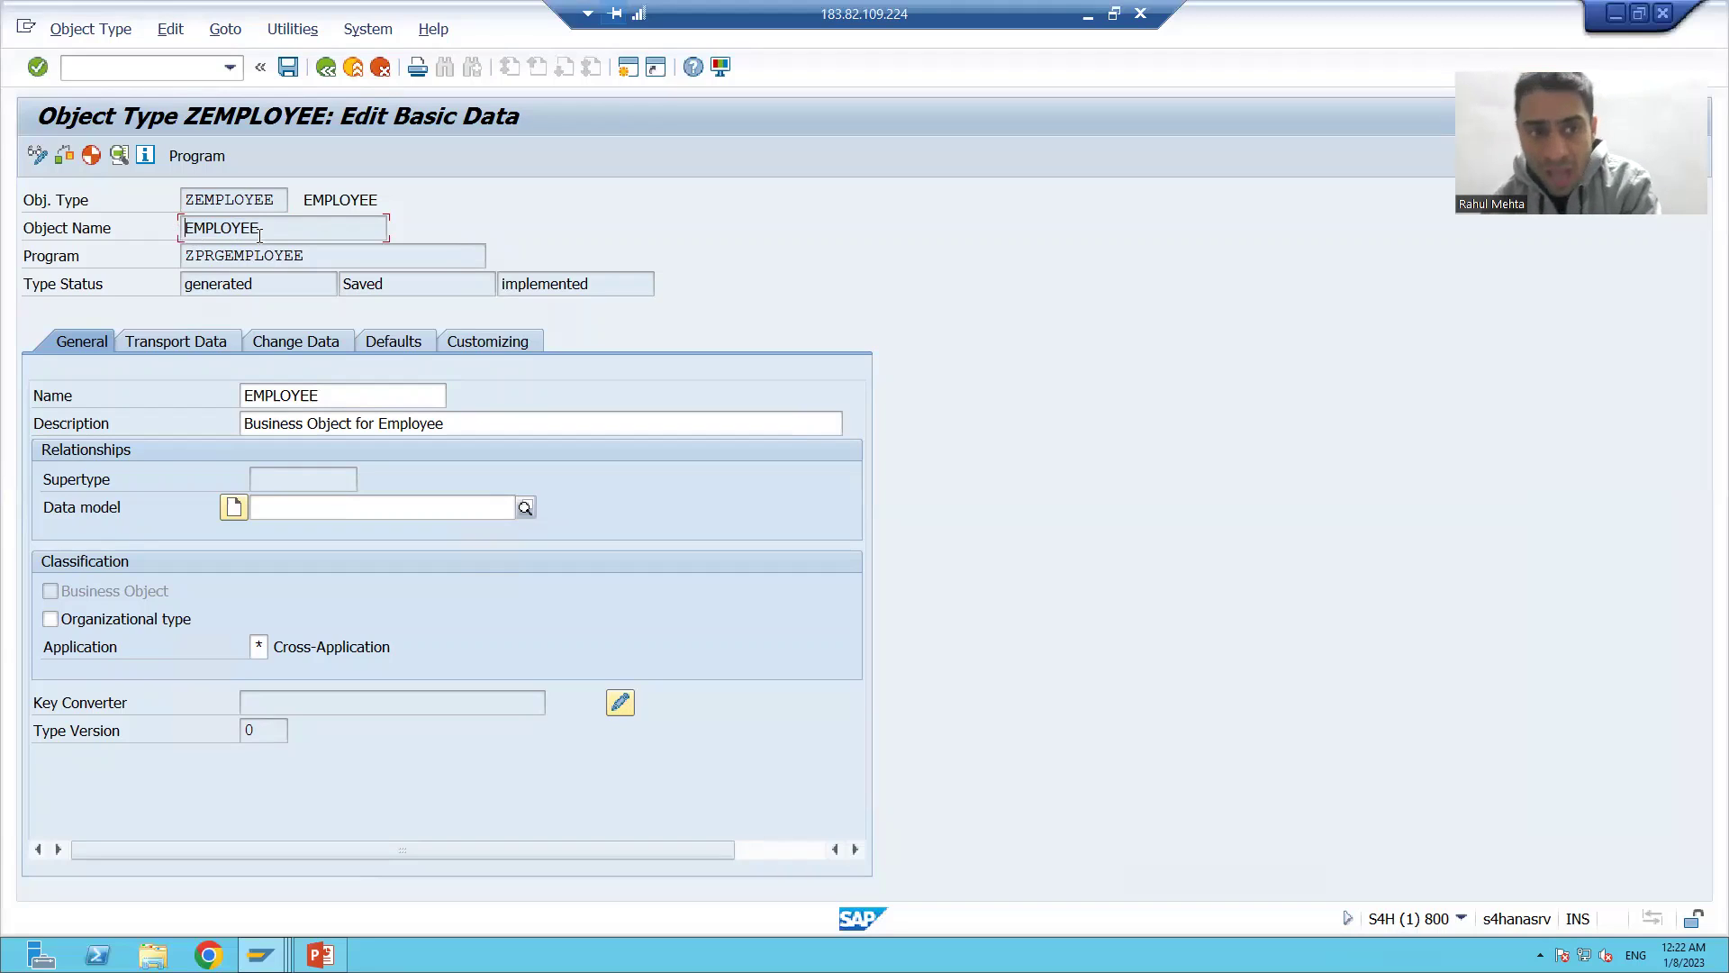
{"action": "left_click_drag", "start_coordinate": [256, 230], "coordinate": [180, 230]}
{"action": "left_click", "coordinate": [205, 236]}
{"action": "left_click", "coordinate": [180, 231]}
{"action": "left_click", "coordinate": [180, 230]}
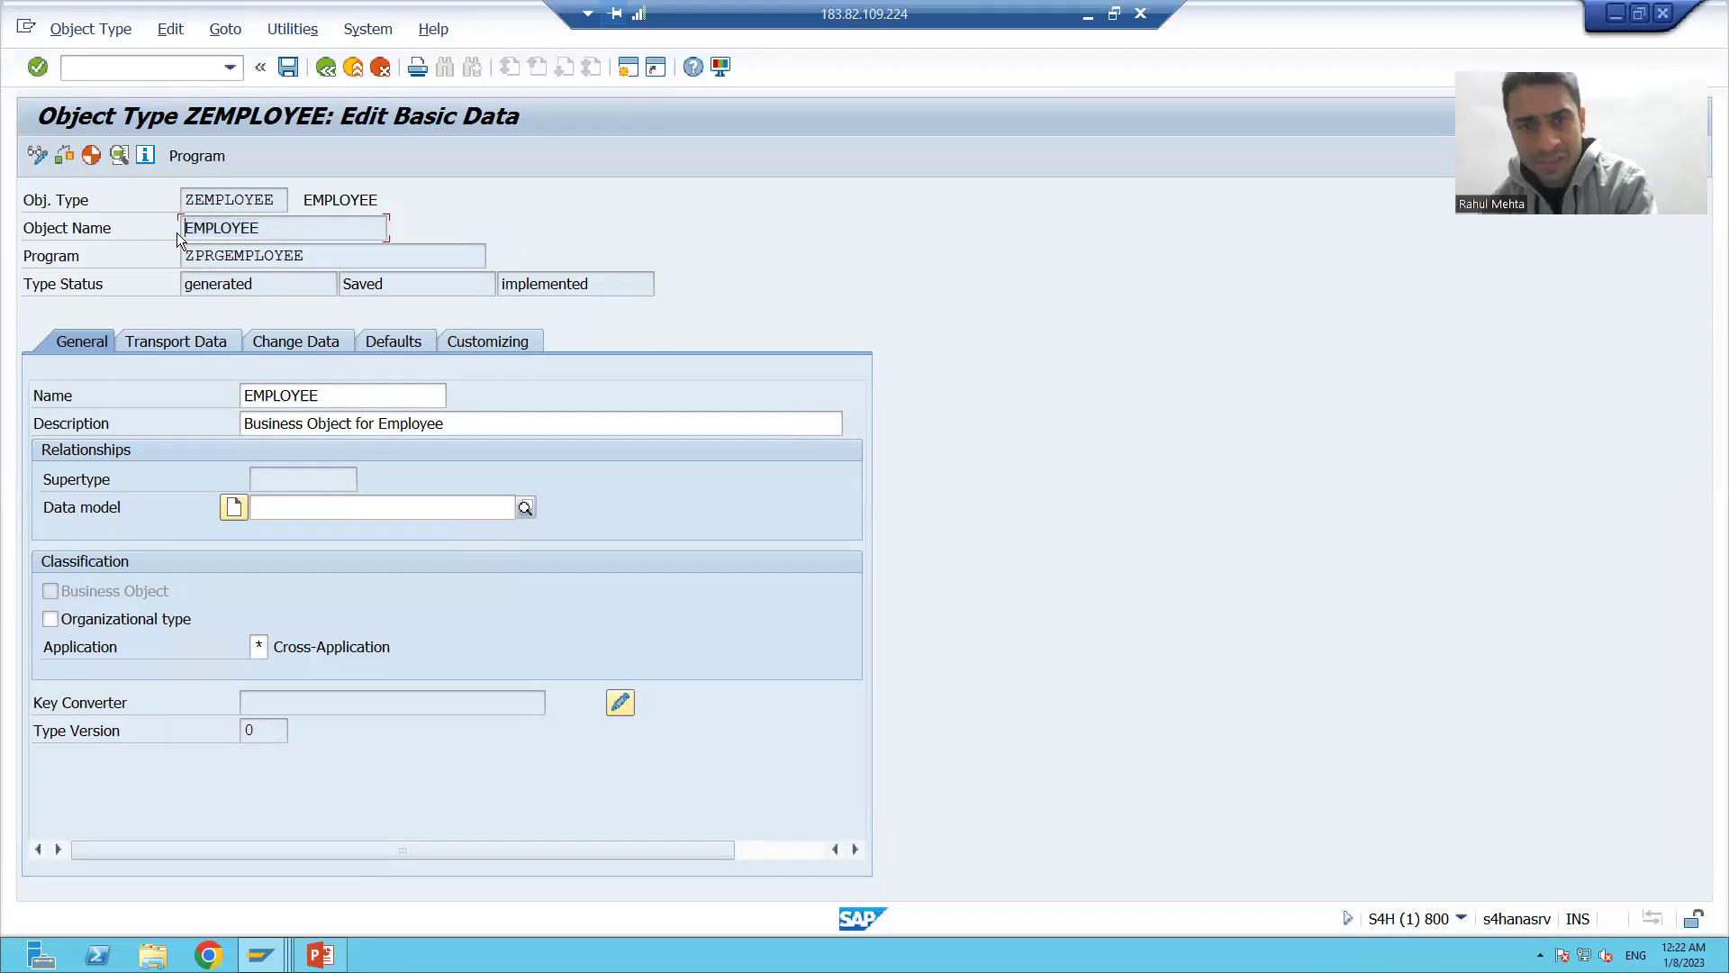
Step: Inspect the methods under Employee in the BAPI Explorer, collapse the node and return to the ZEMPLOYEE component overview
{"action": "key", "text": "alt+Tab"}
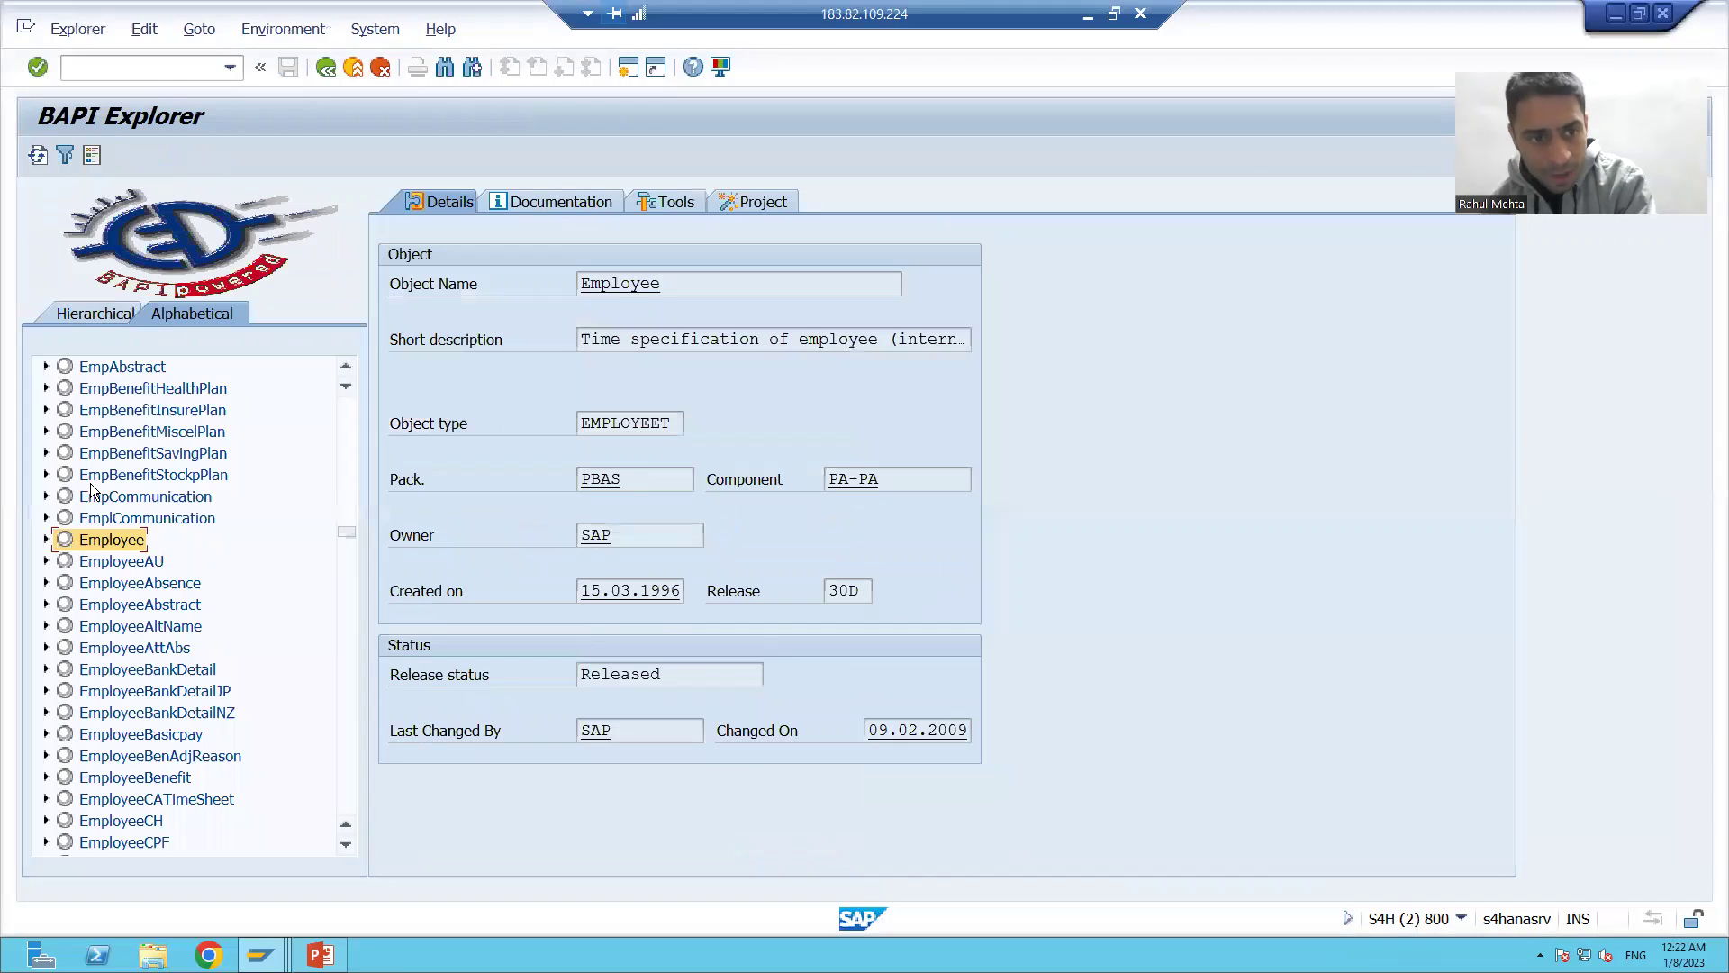
{"action": "left_click", "coordinate": [46, 540]}
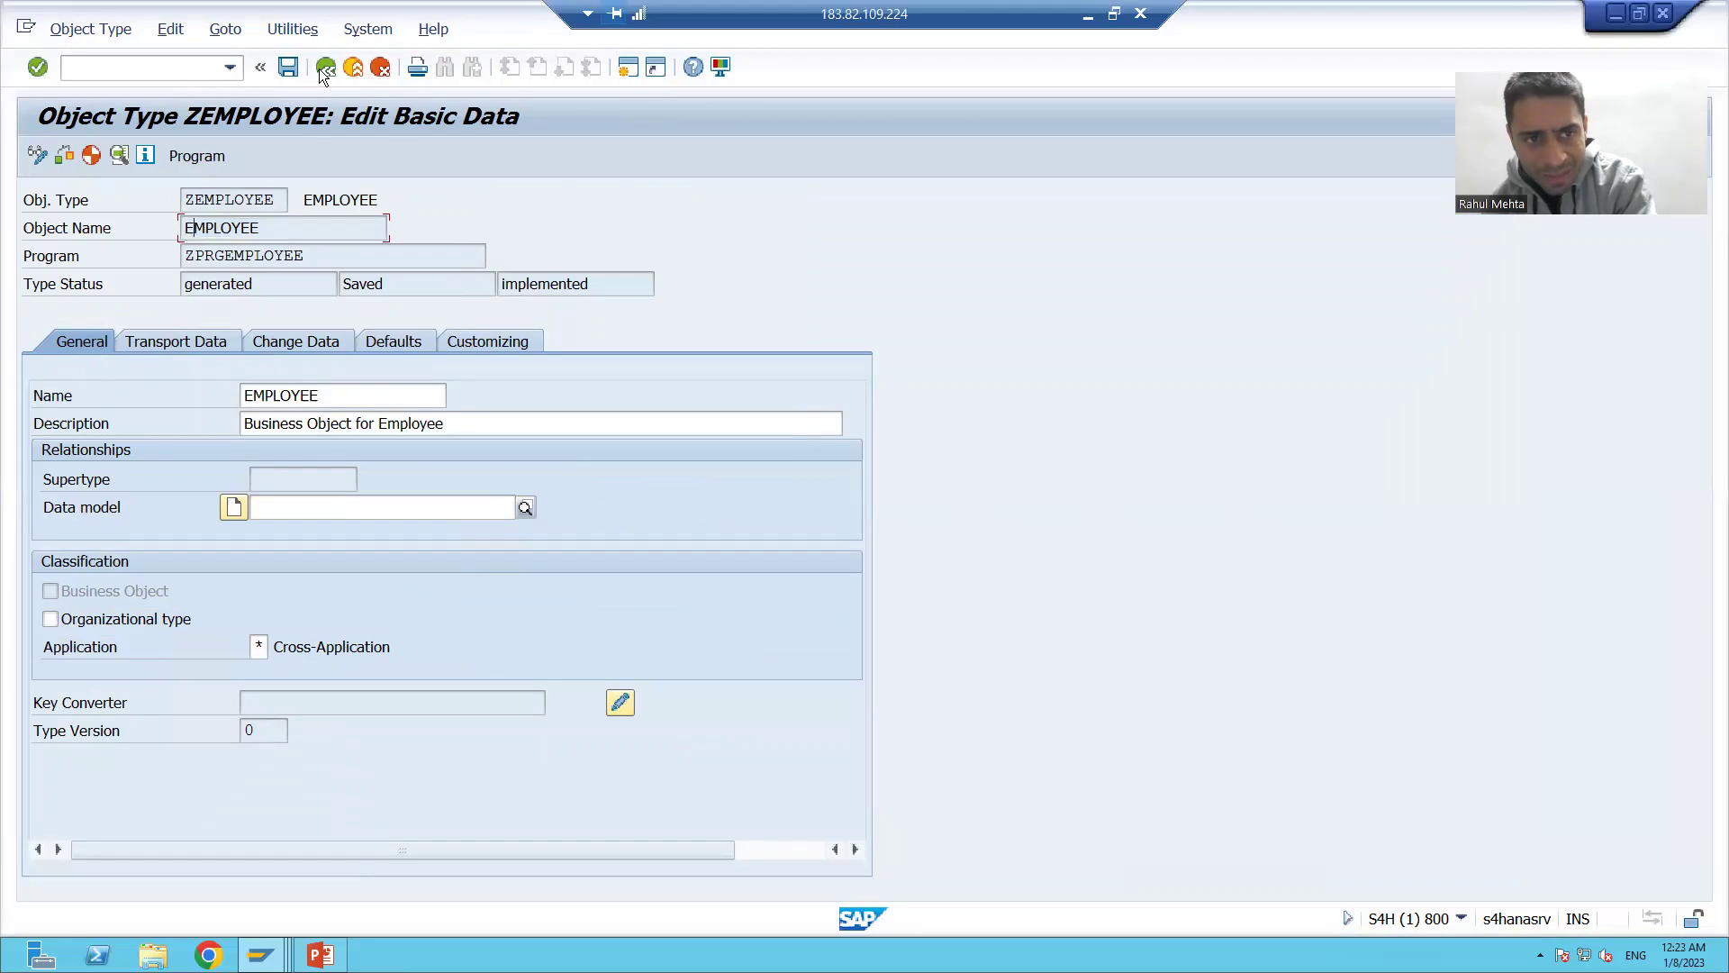
{"action": "left_click", "coordinate": [326, 67]}
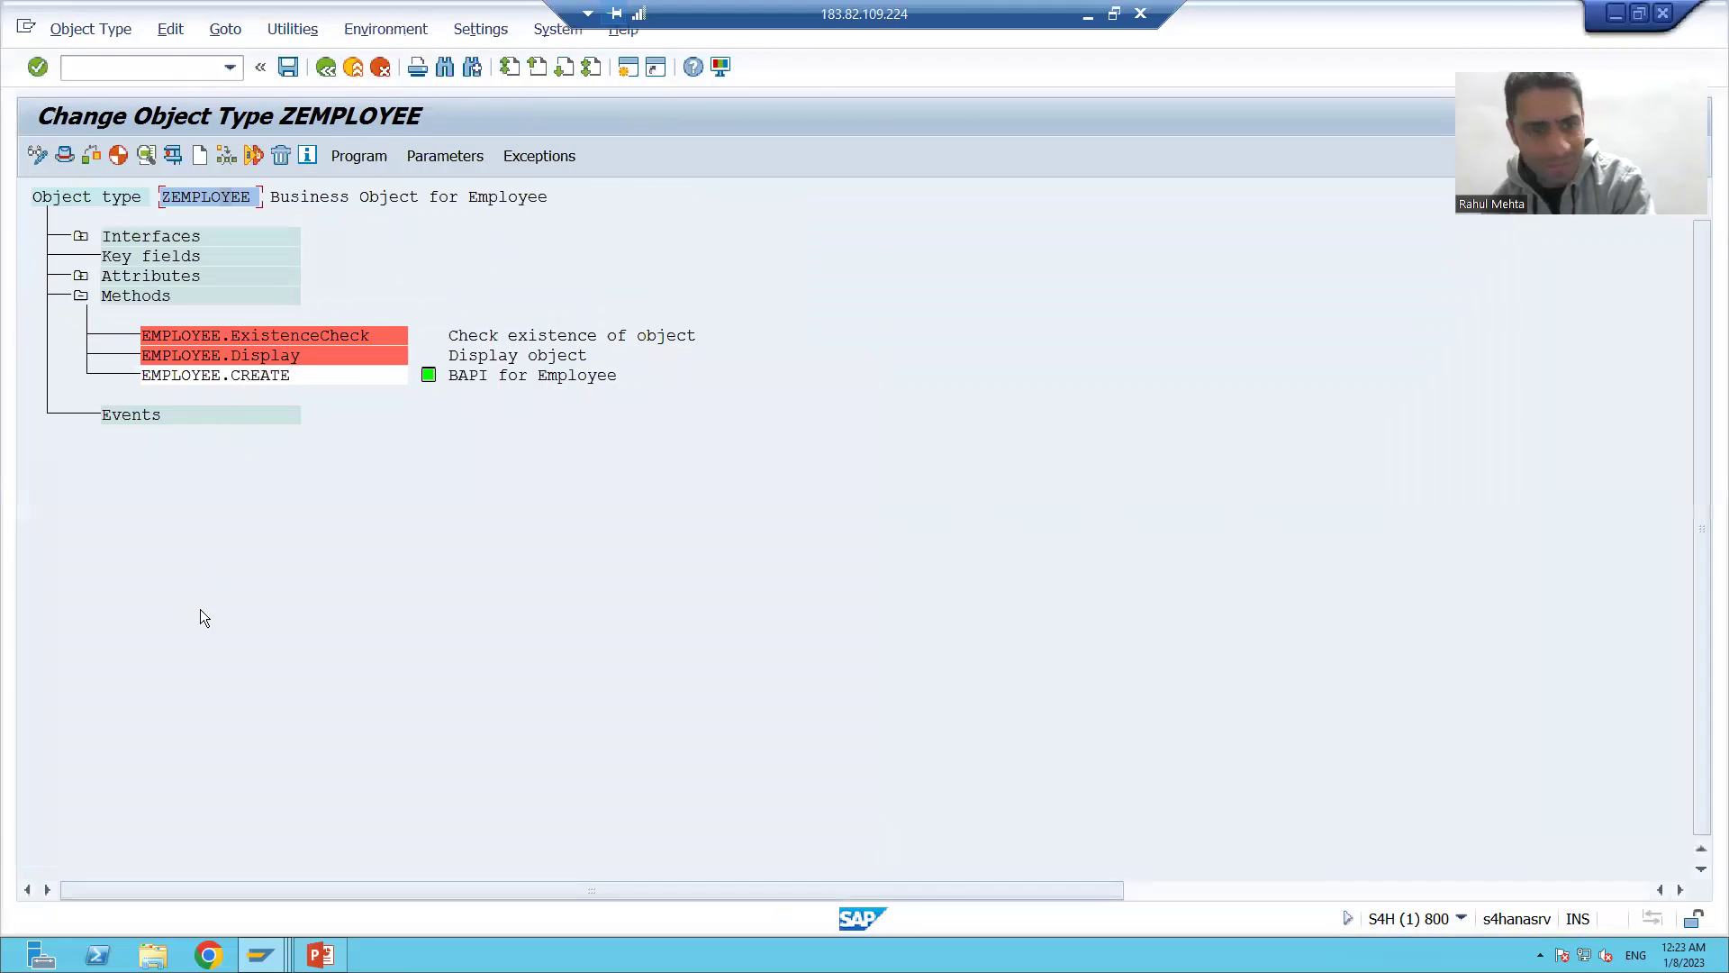
{"action": "key", "text": "alt+Tab"}
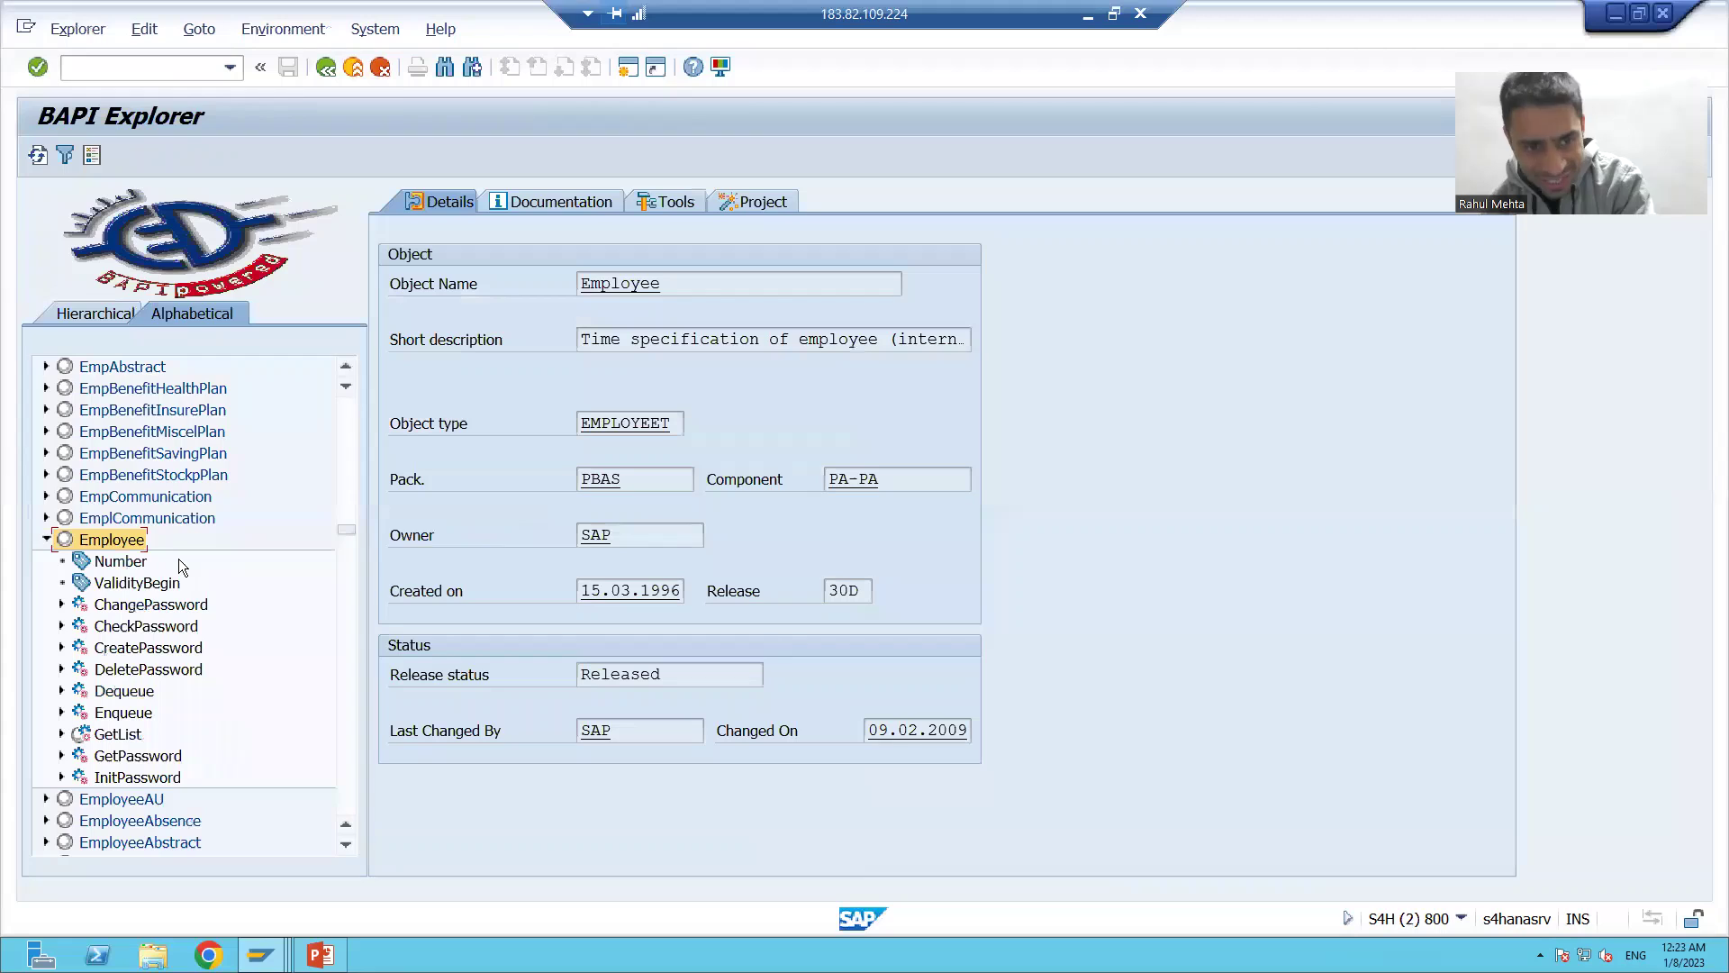
{"action": "left_click", "coordinate": [45, 538]}
{"action": "key", "text": "alt+Tab"}
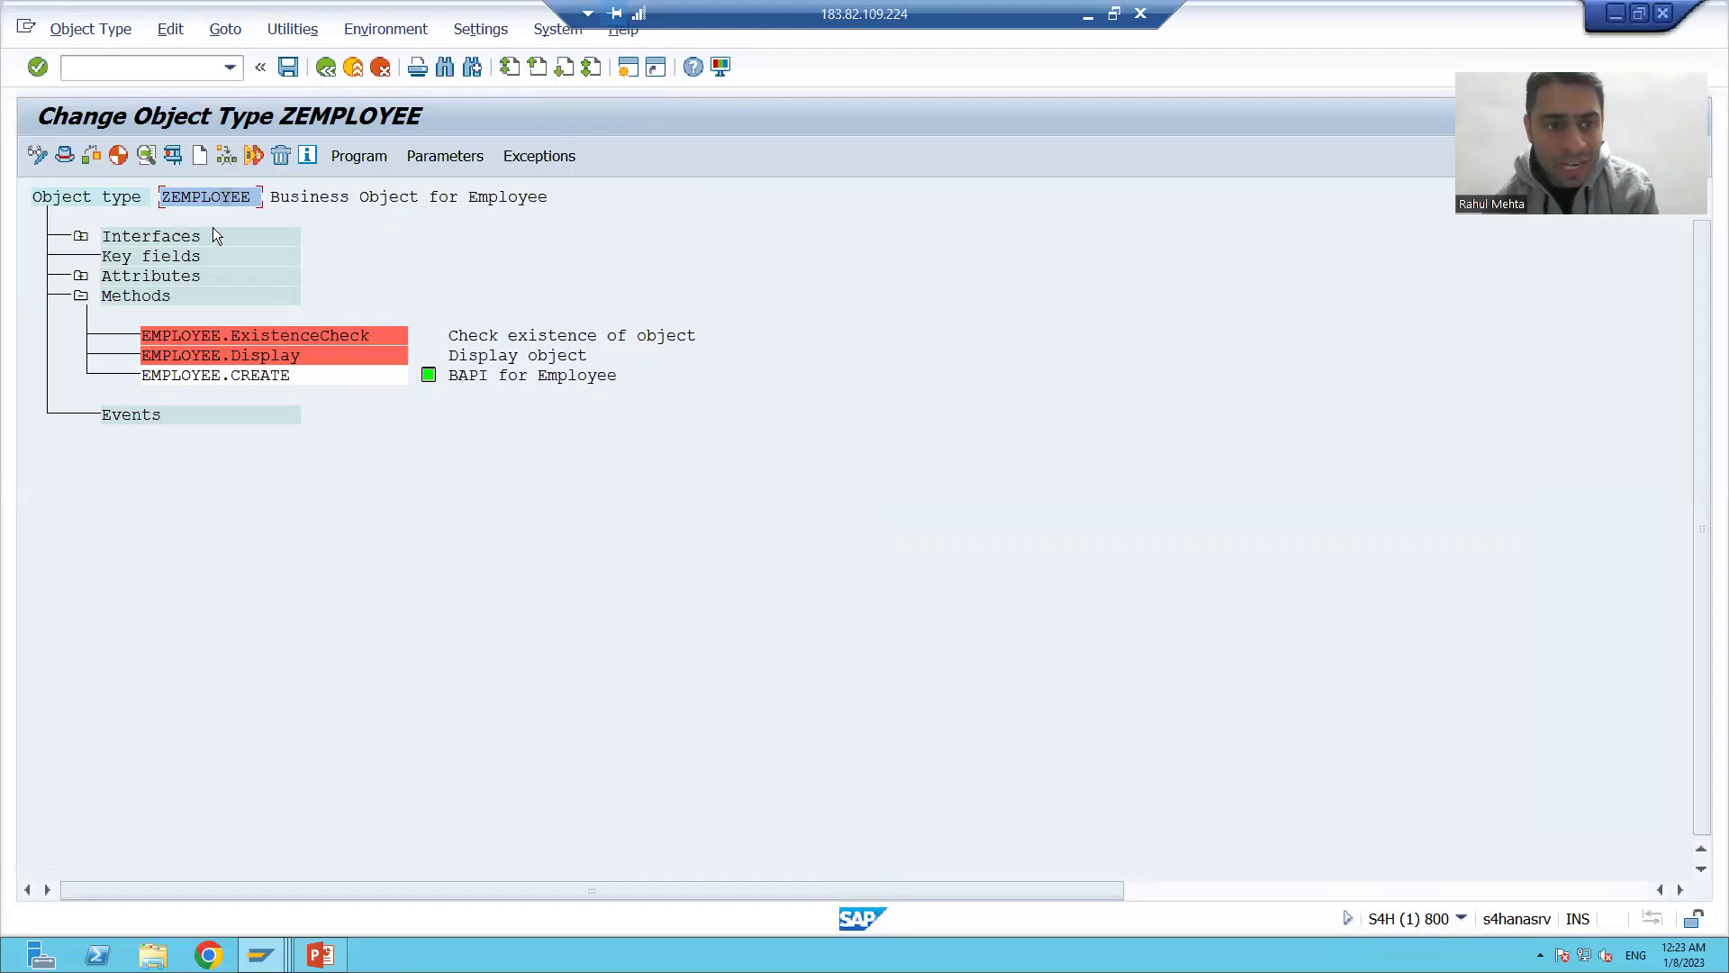
Step: Reopen the basic data of ZEMPLOYEE, compare its object name with the BAPI Explorer, and go back to the component overview
{"action": "double_click", "coordinate": [207, 197]}
{"action": "left_click_drag", "start_coordinate": [259, 228], "coordinate": [183, 230]}
{"action": "left_click", "coordinate": [254, 238]}
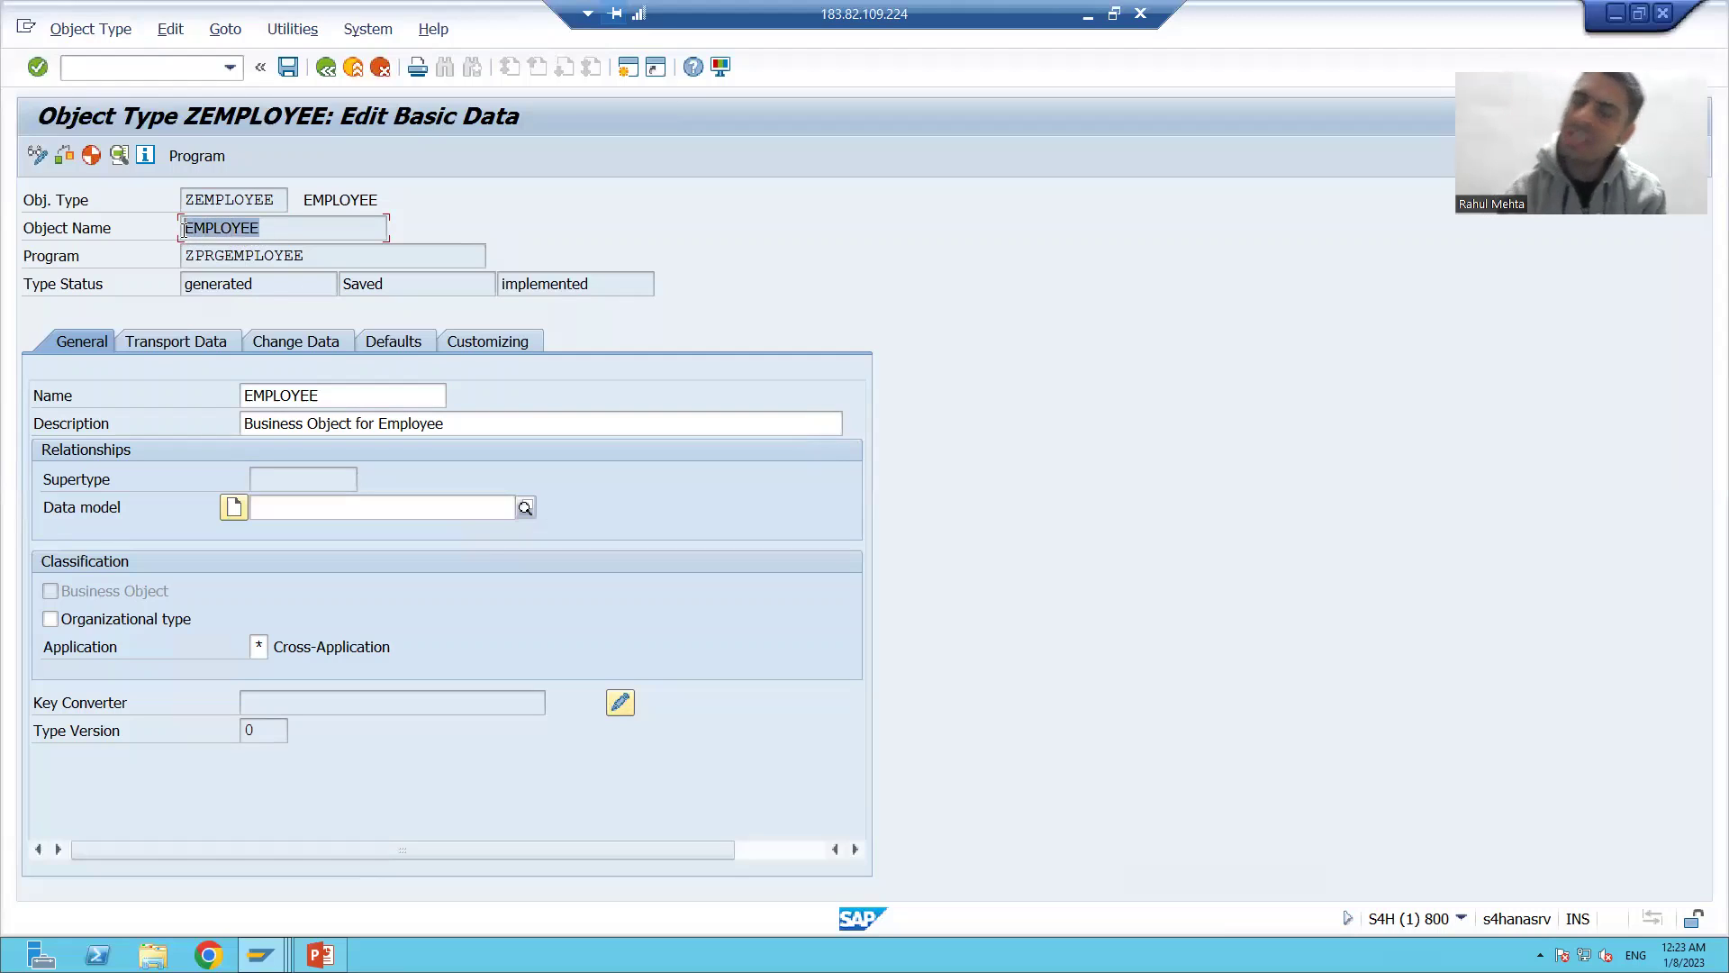
{"action": "left_click", "coordinate": [183, 230]}
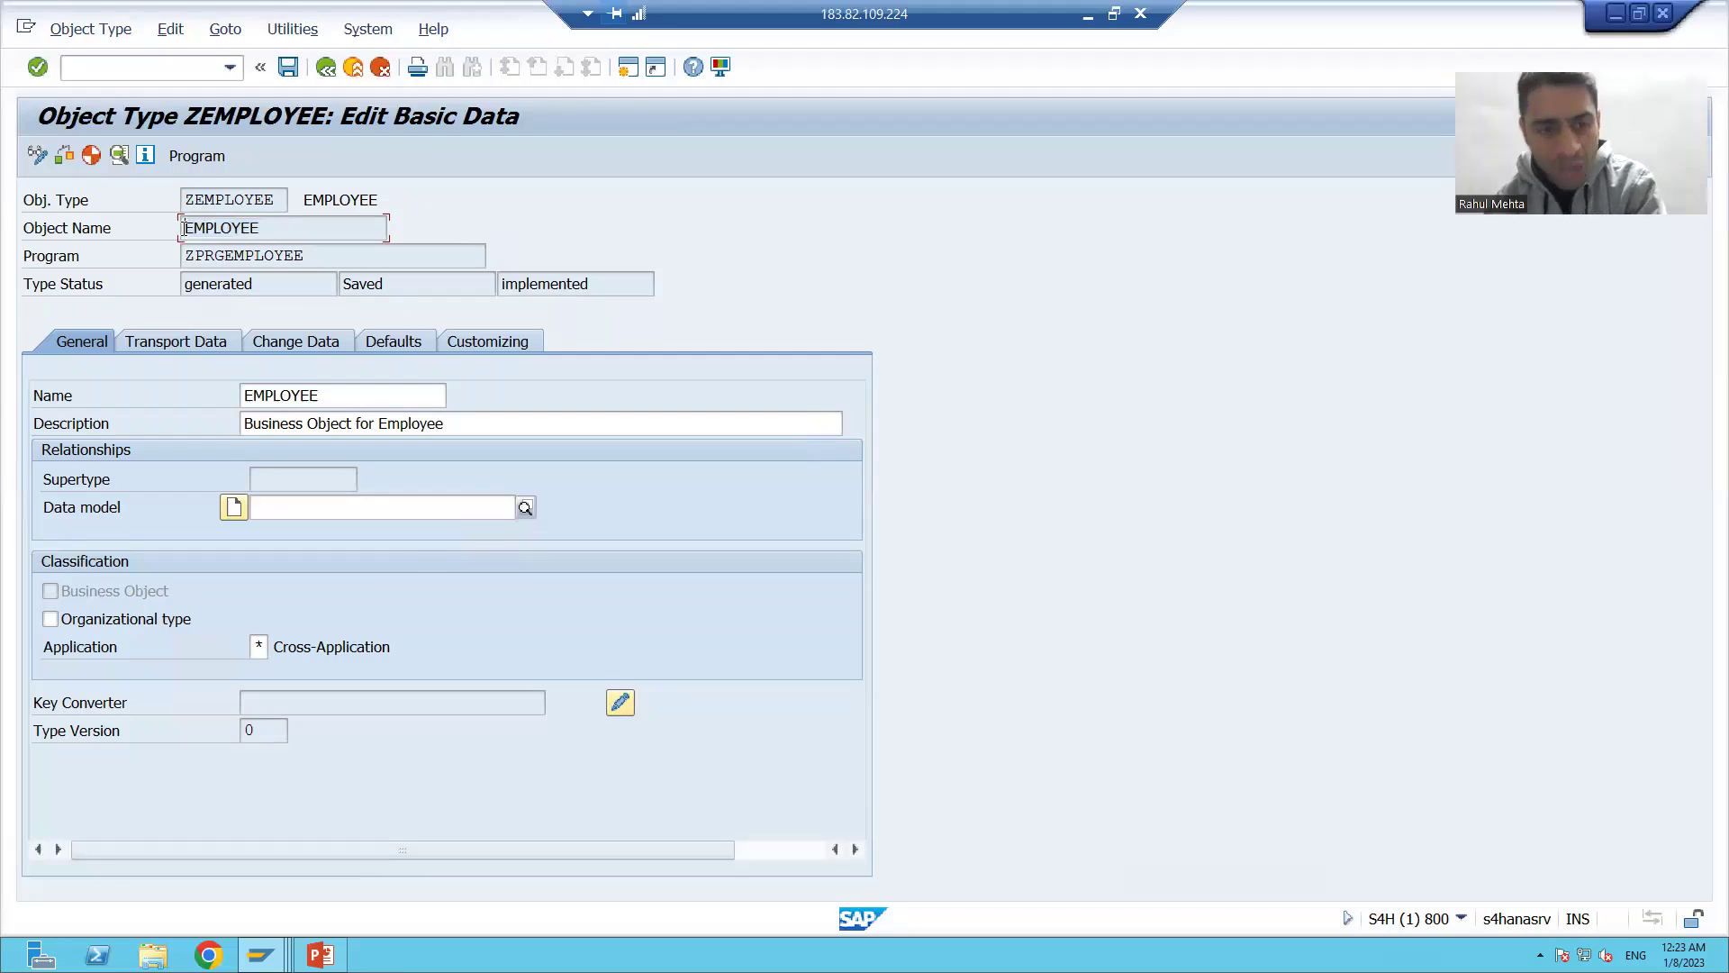
{"action": "key", "text": "alt+Tab"}
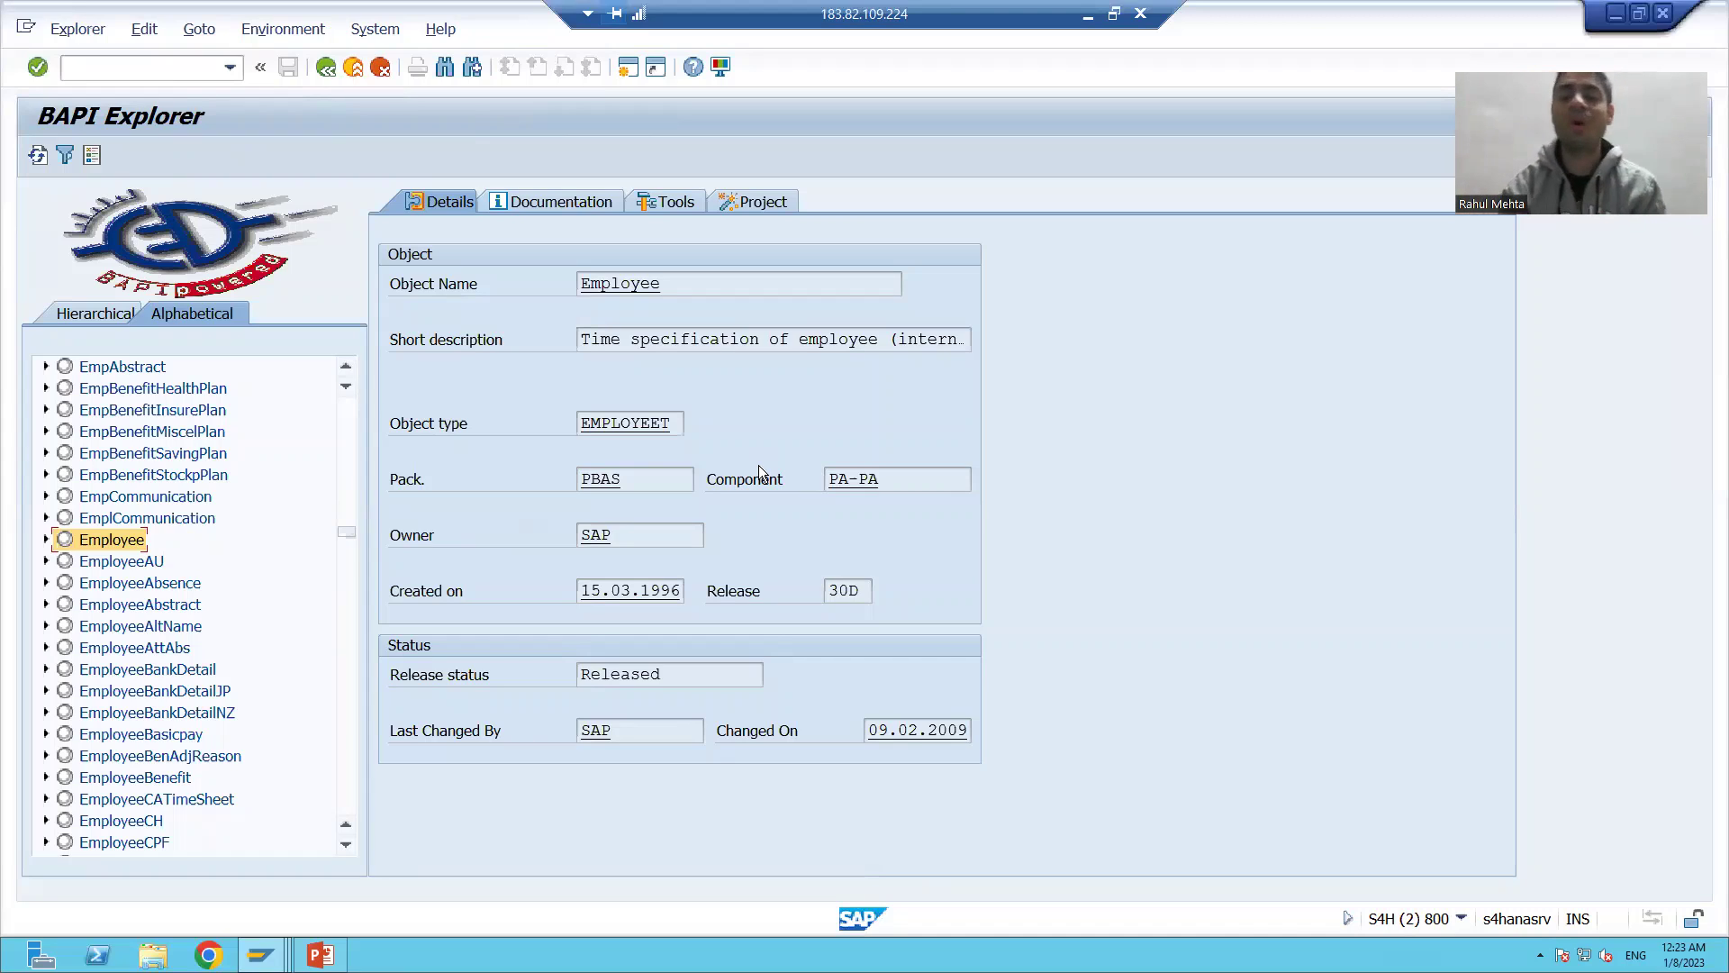
{"action": "key", "text": "alt+Tab"}
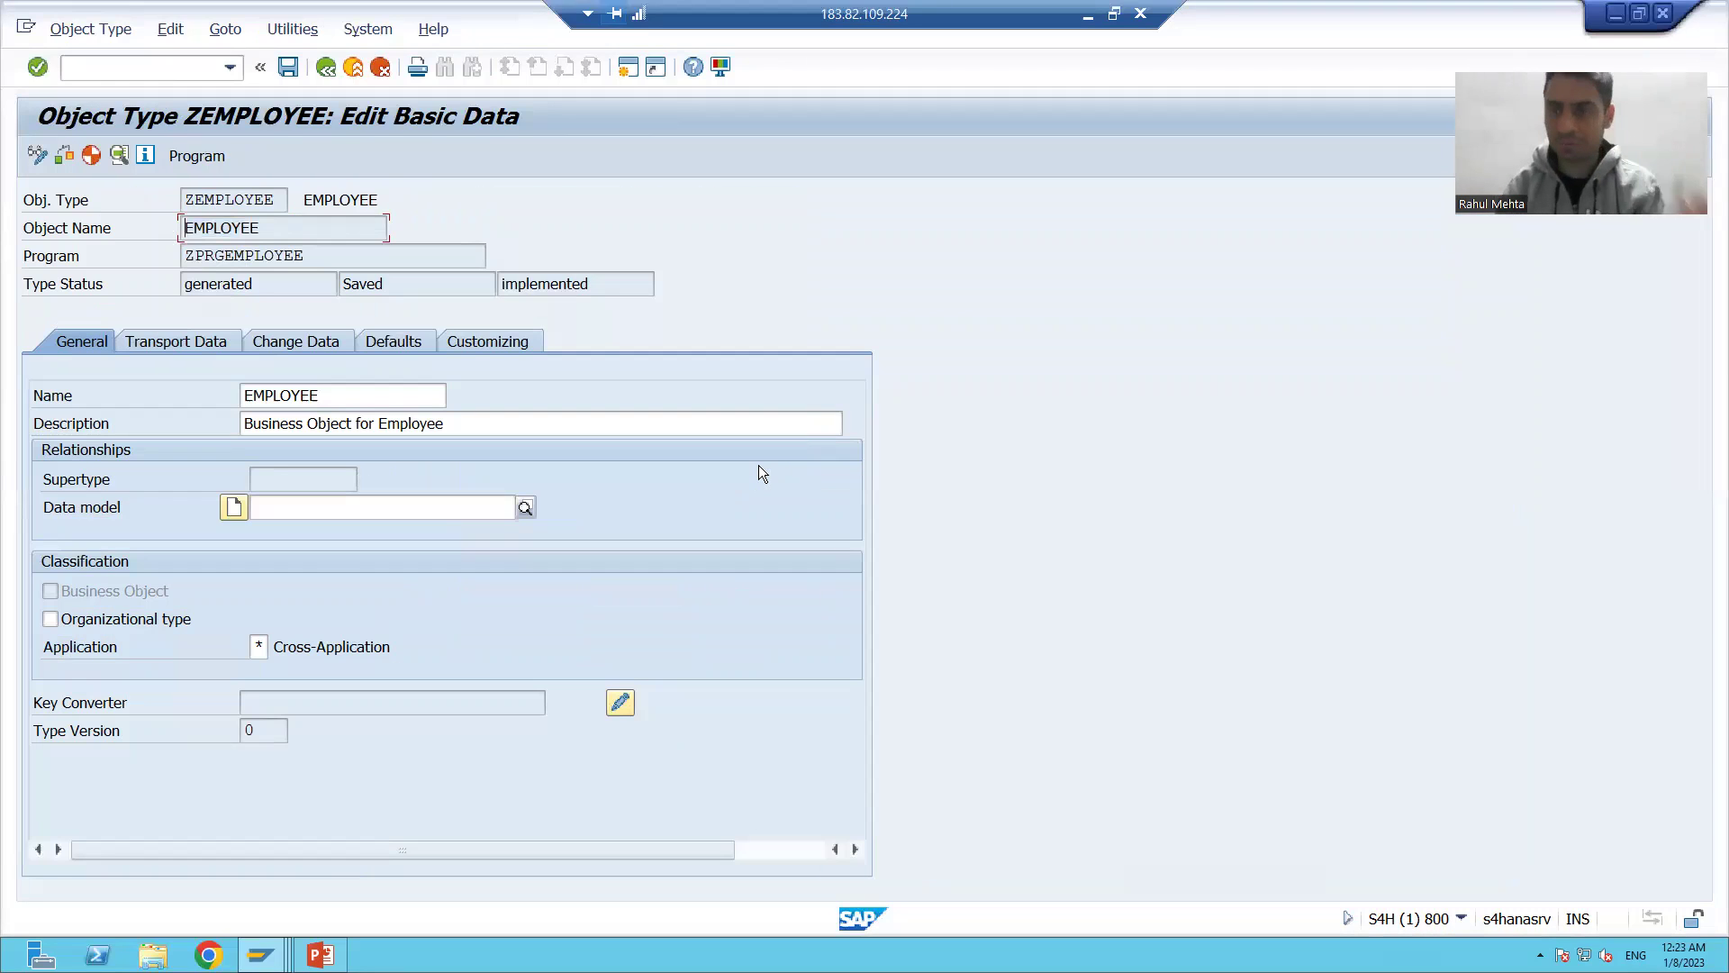
{"action": "left_click", "coordinate": [327, 68]}
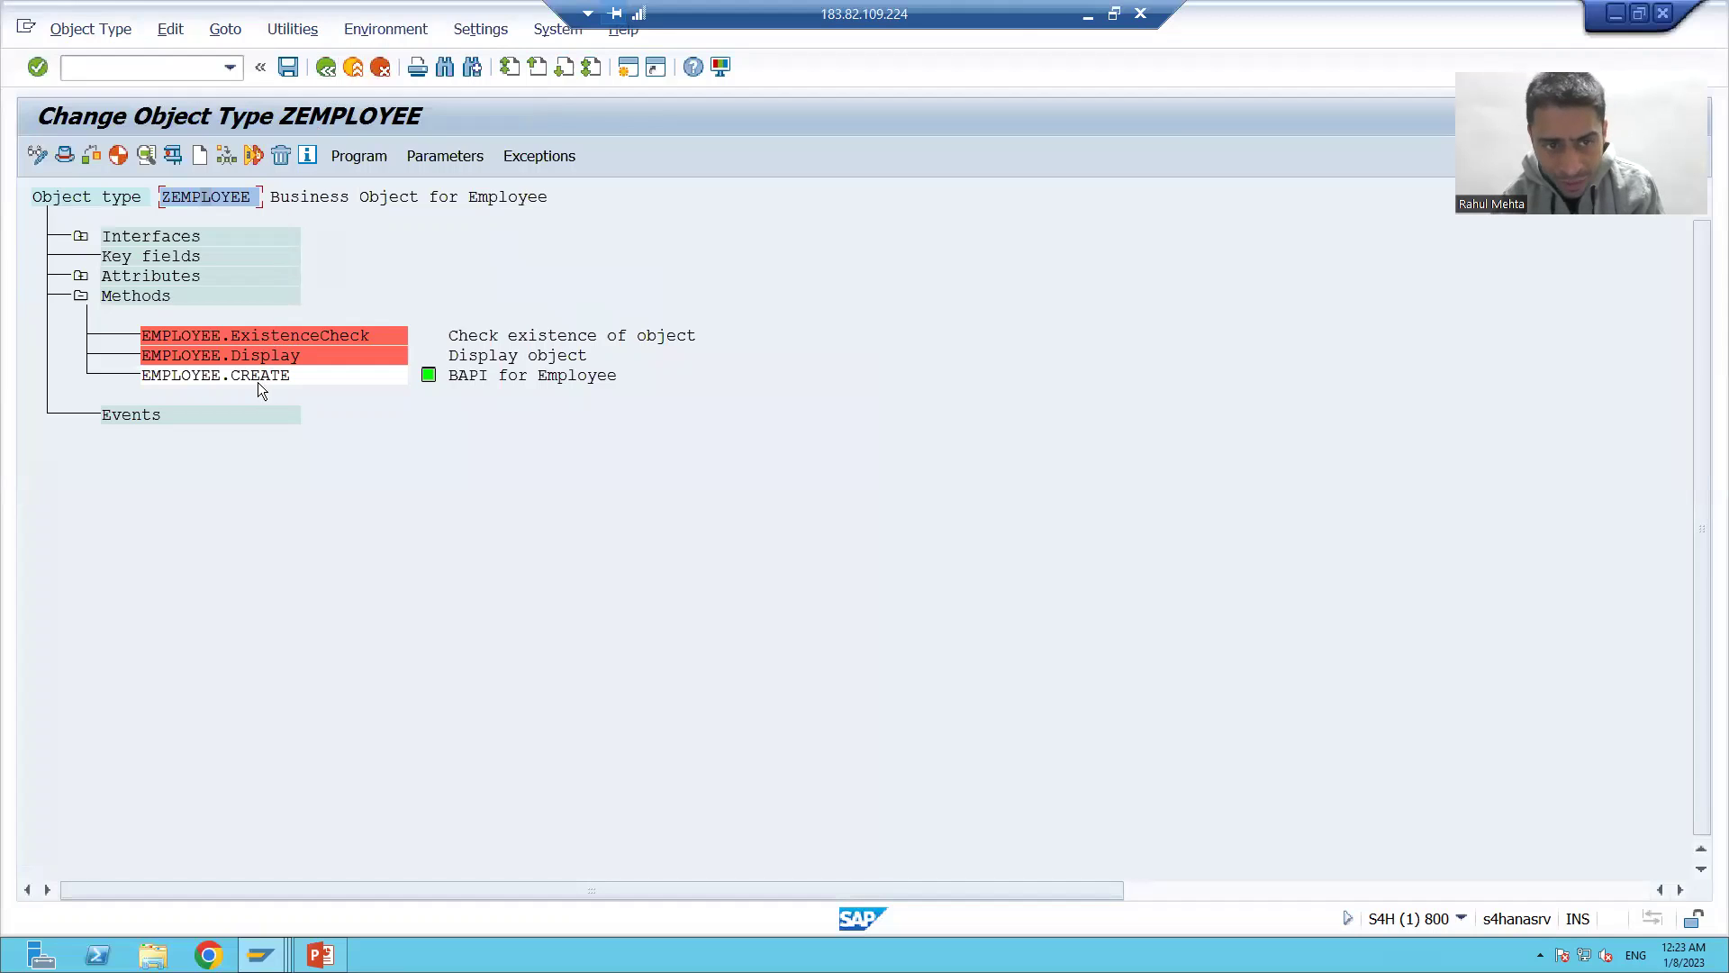
{"action": "left_click", "coordinate": [253, 376]}
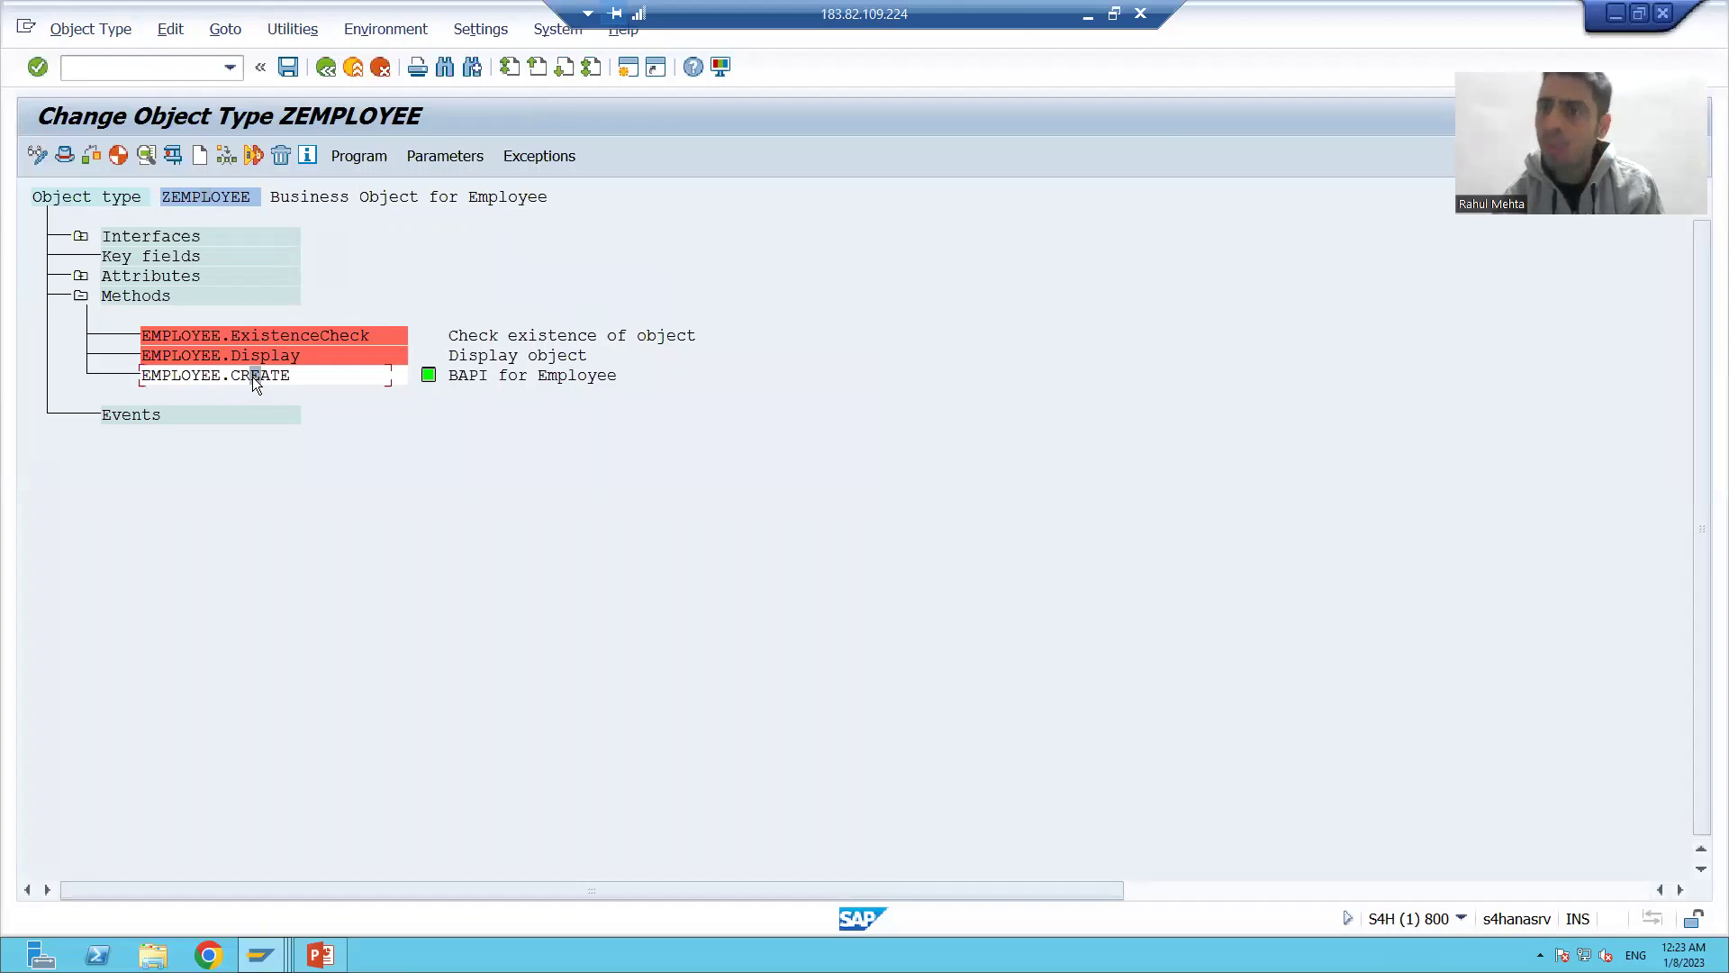
{"action": "left_click", "coordinate": [211, 196]}
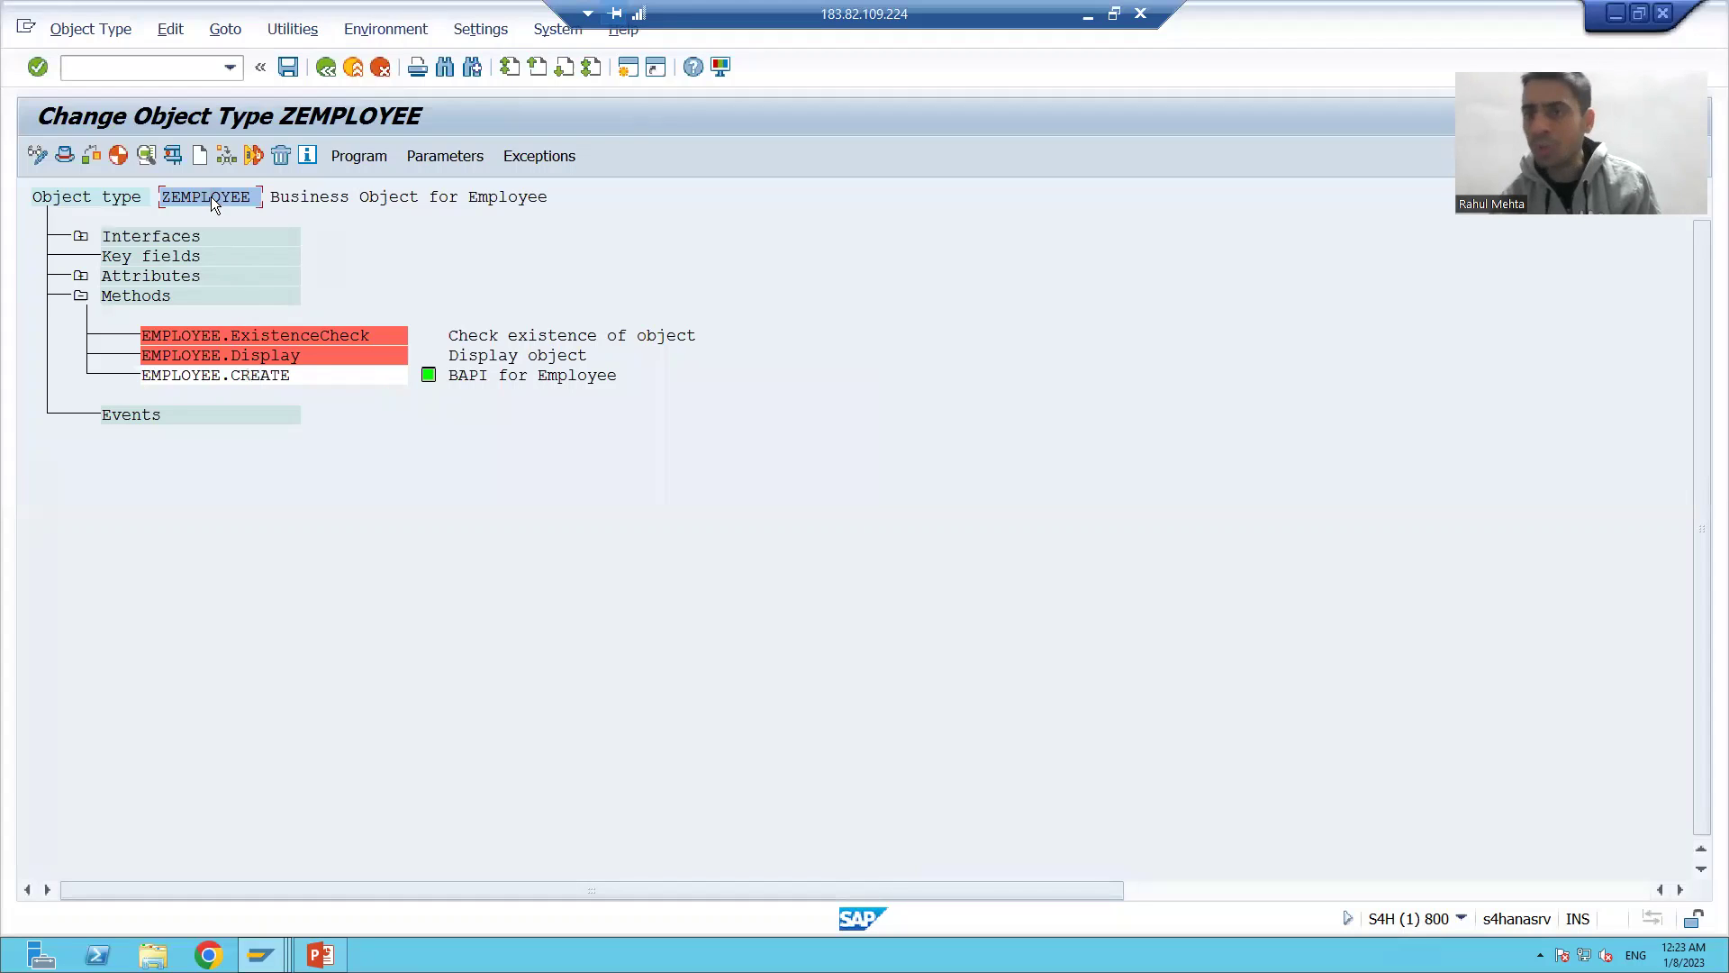
{"action": "left_click", "coordinate": [166, 200]}
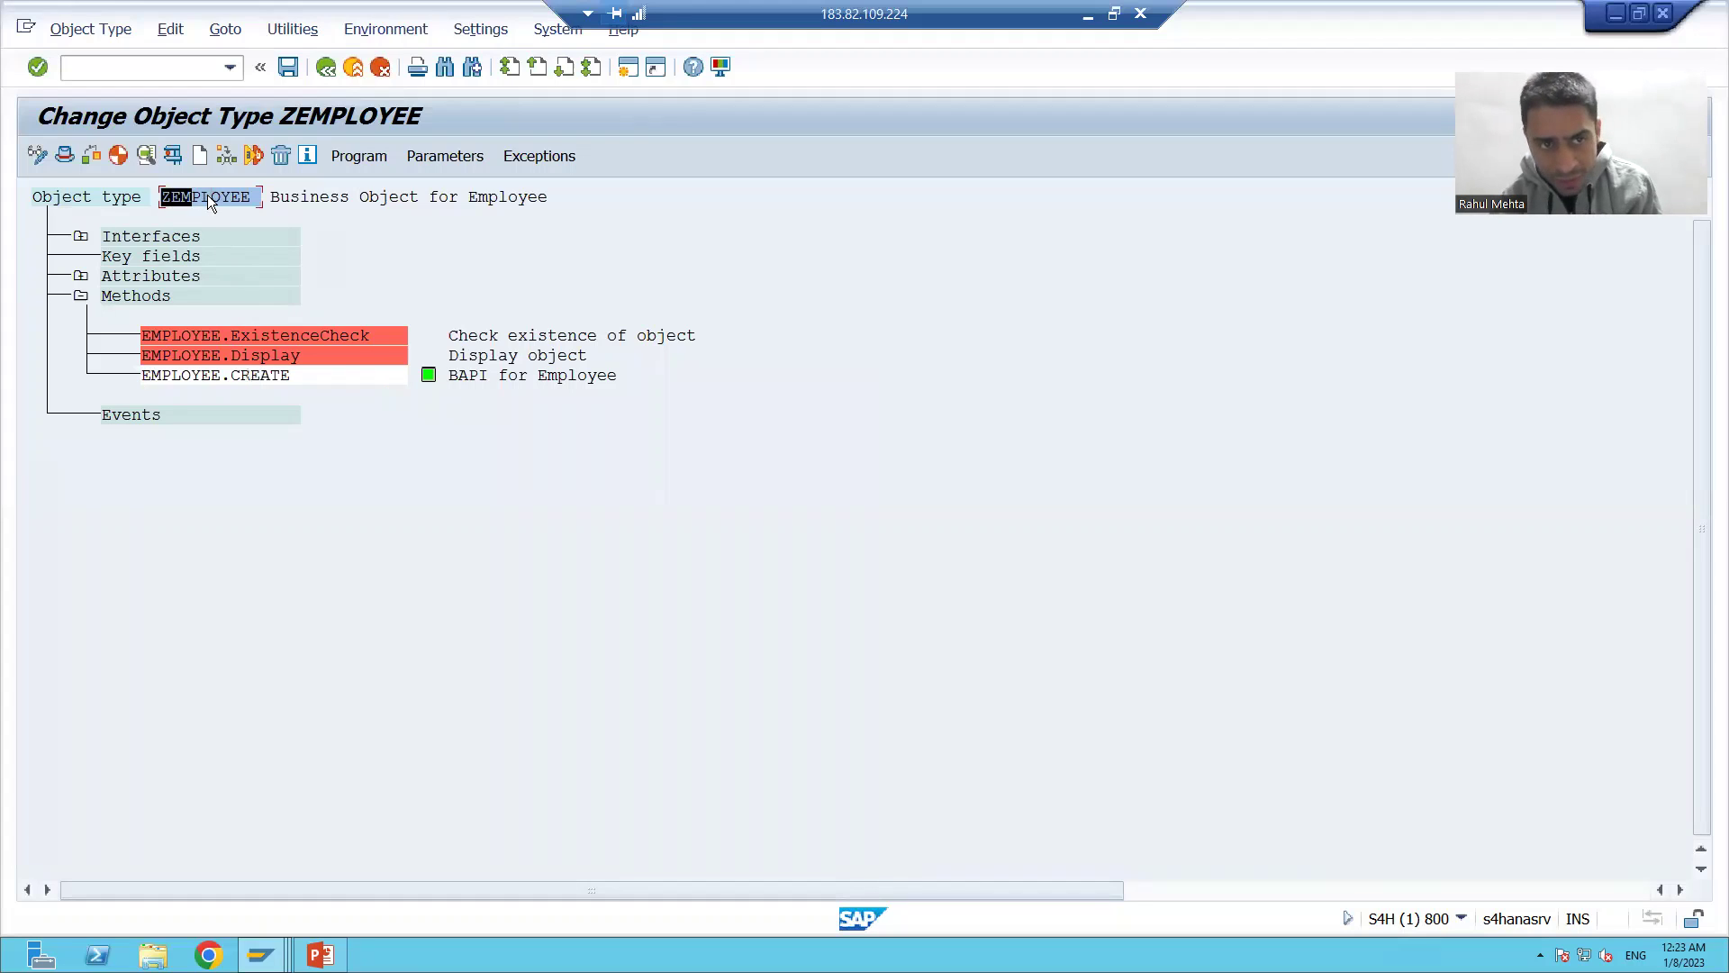
{"action": "left_click_drag", "start_coordinate": [256, 200], "coordinate": [258, 205]}
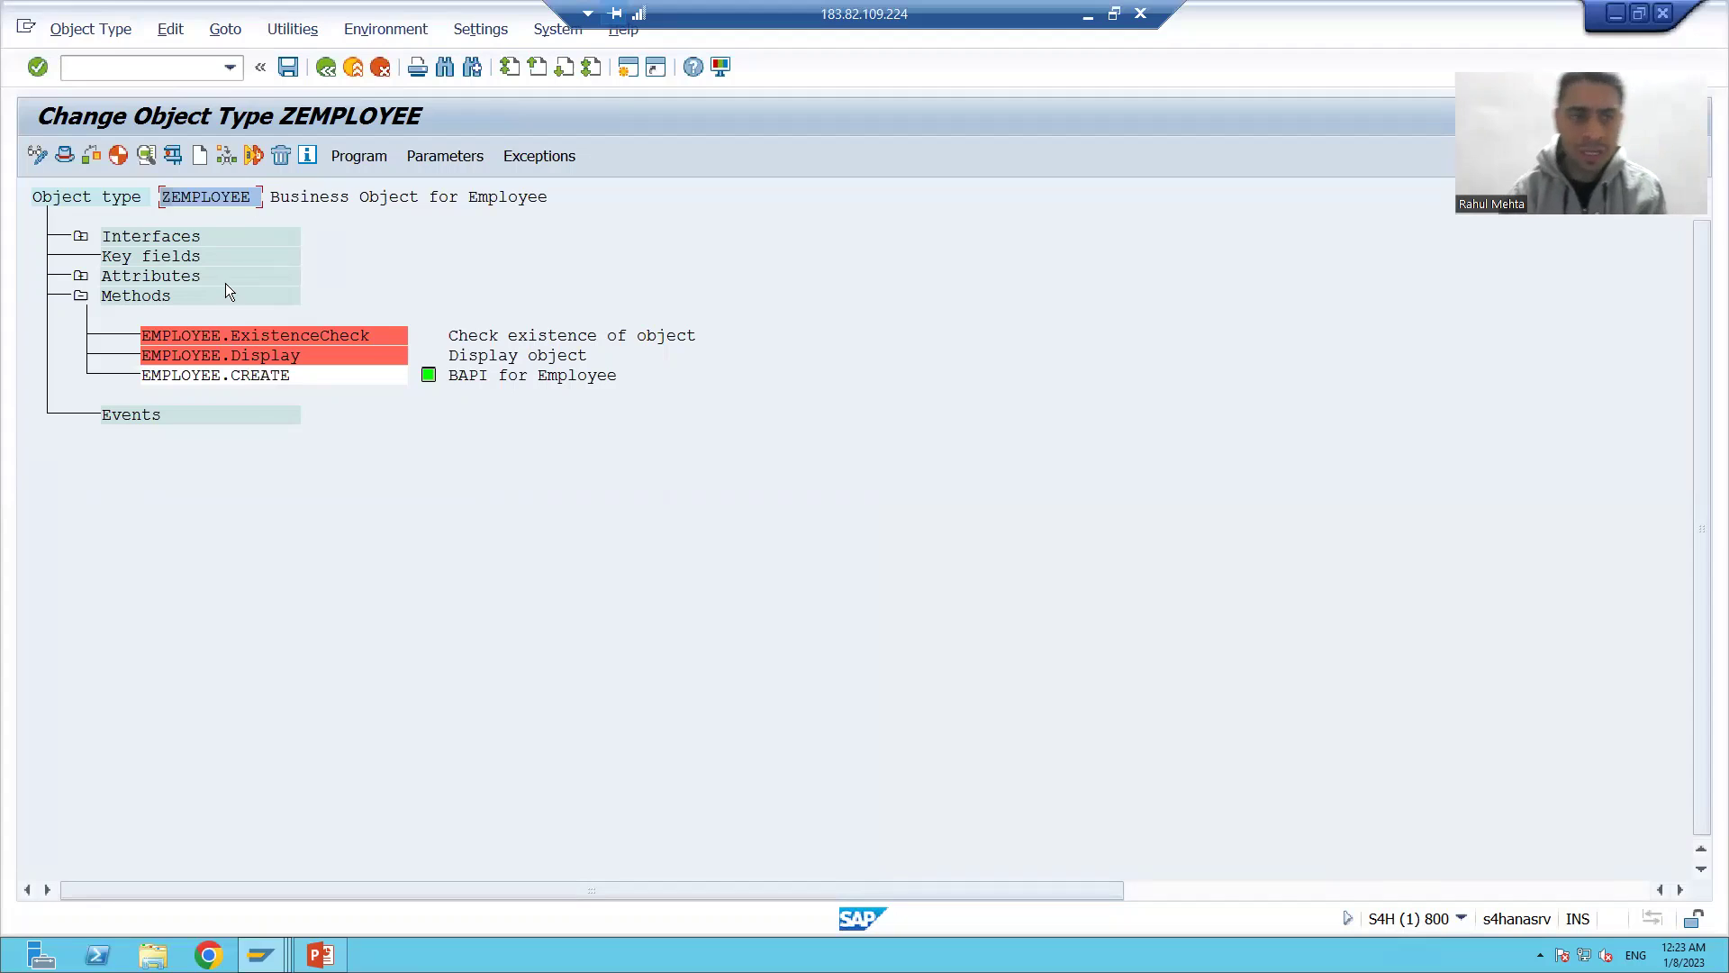
{"action": "left_click", "coordinate": [252, 378]}
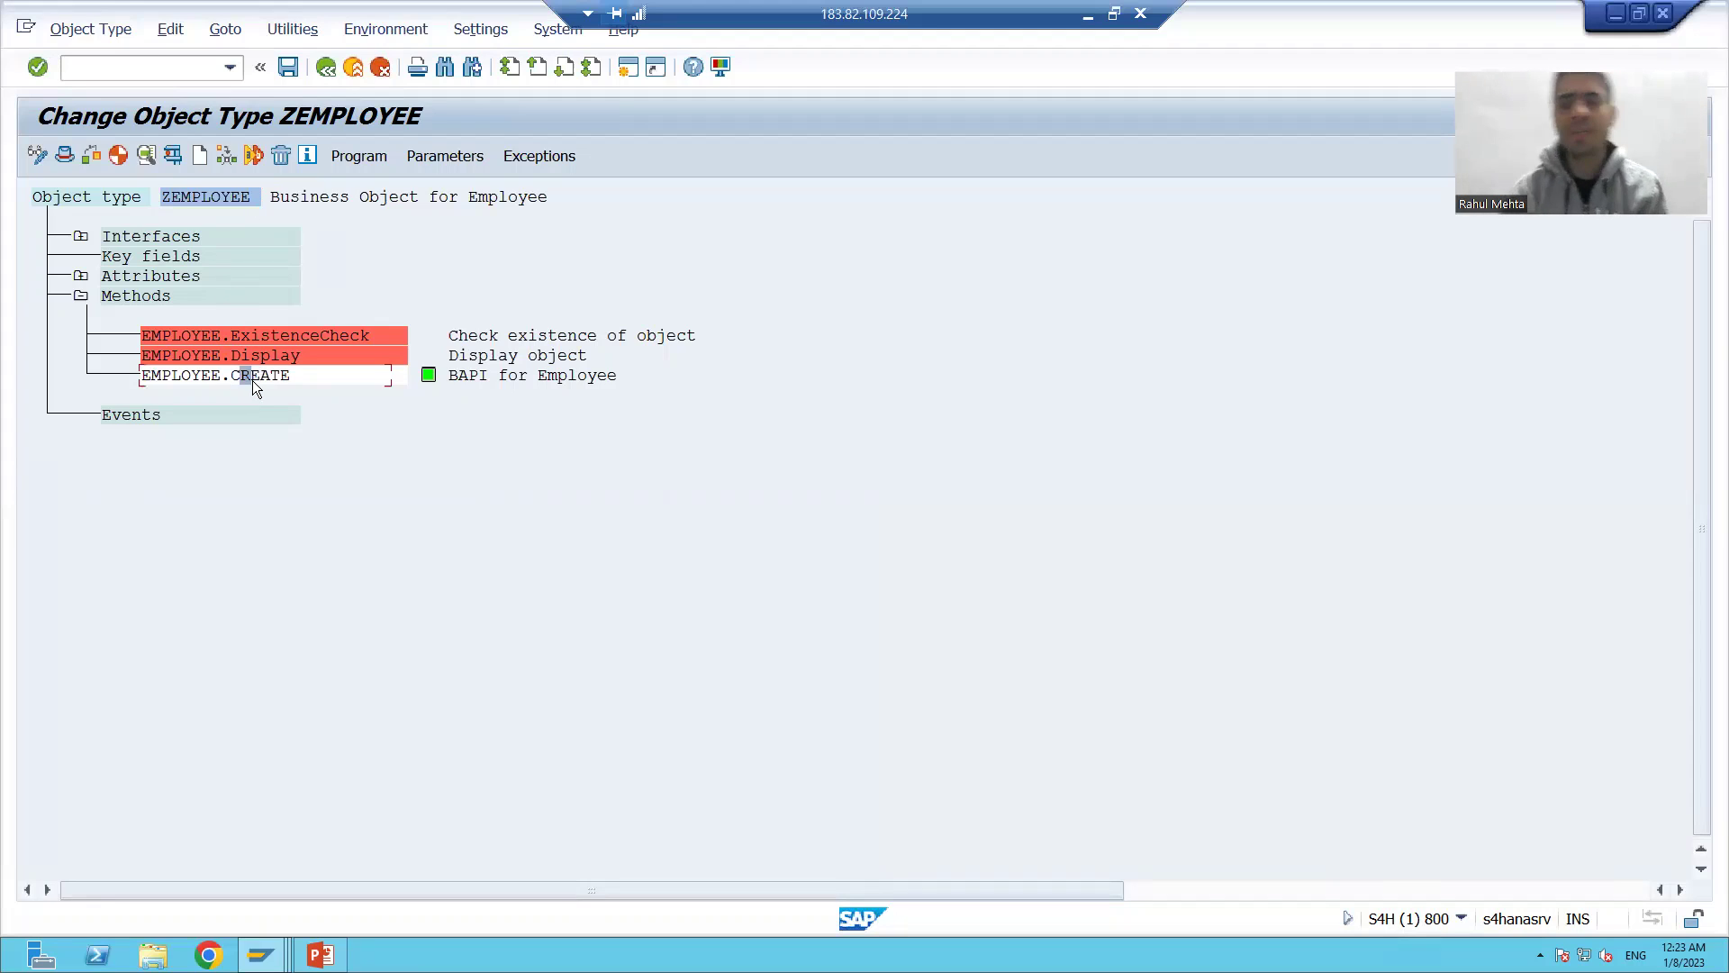
{"action": "left_click", "coordinate": [218, 196]}
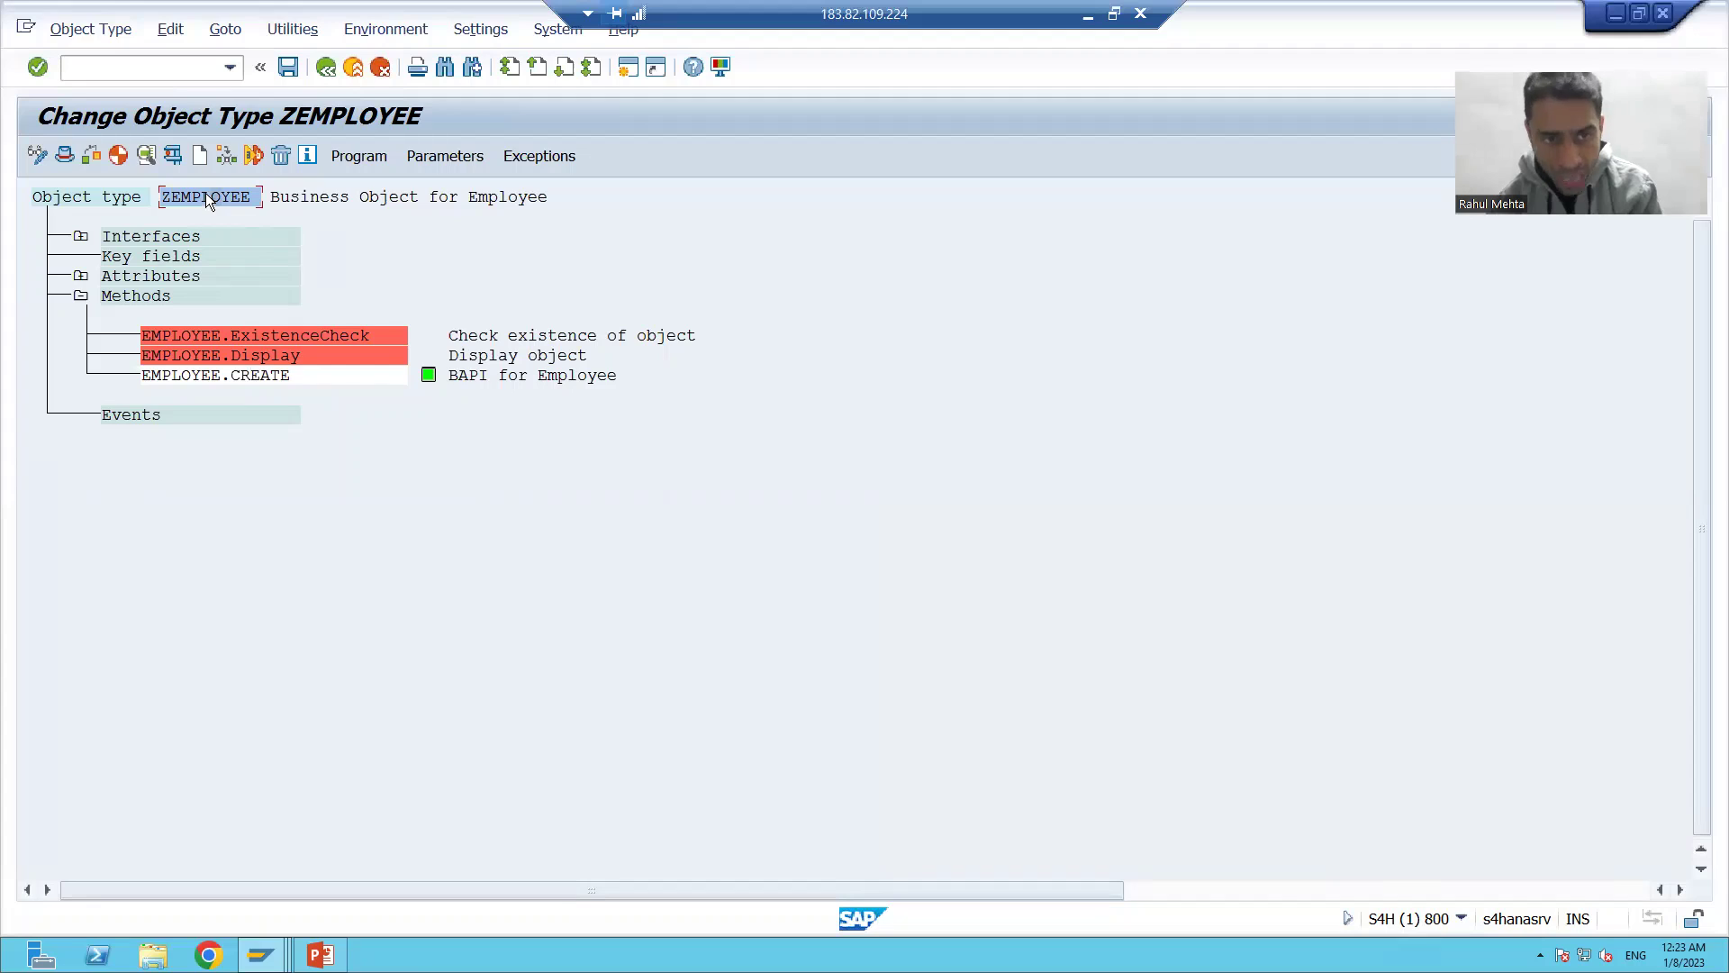
{"action": "left_click", "coordinate": [176, 31]}
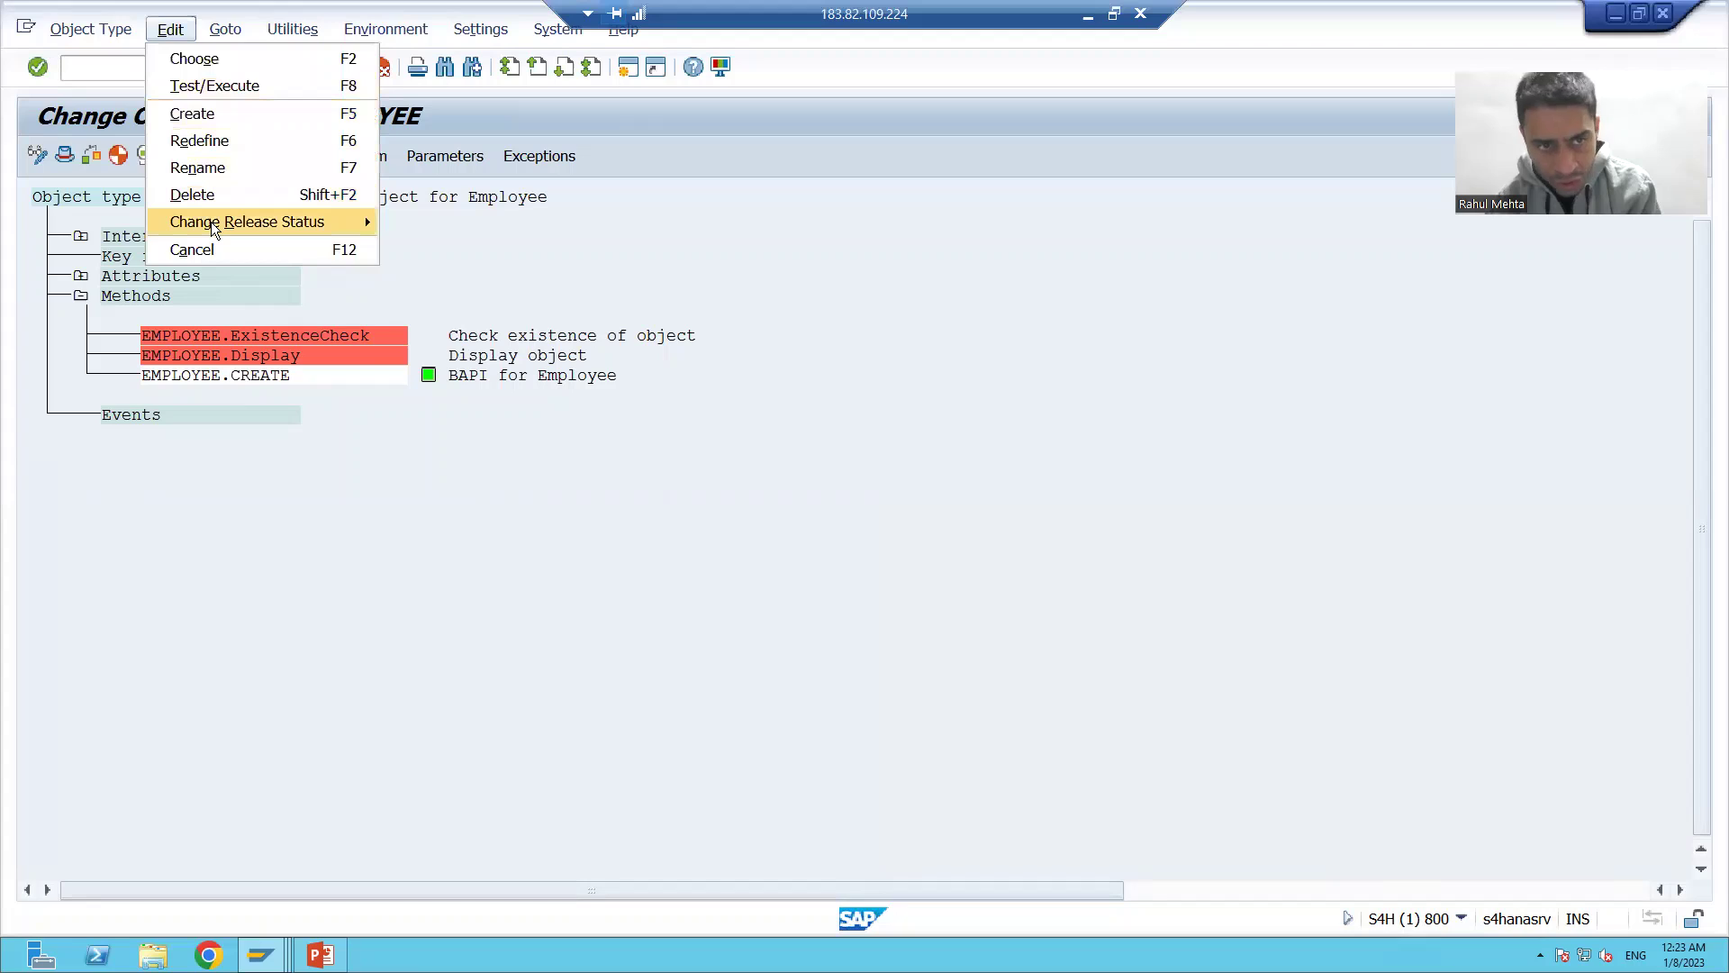
{"action": "mouse_move", "coordinate": [211, 221]}
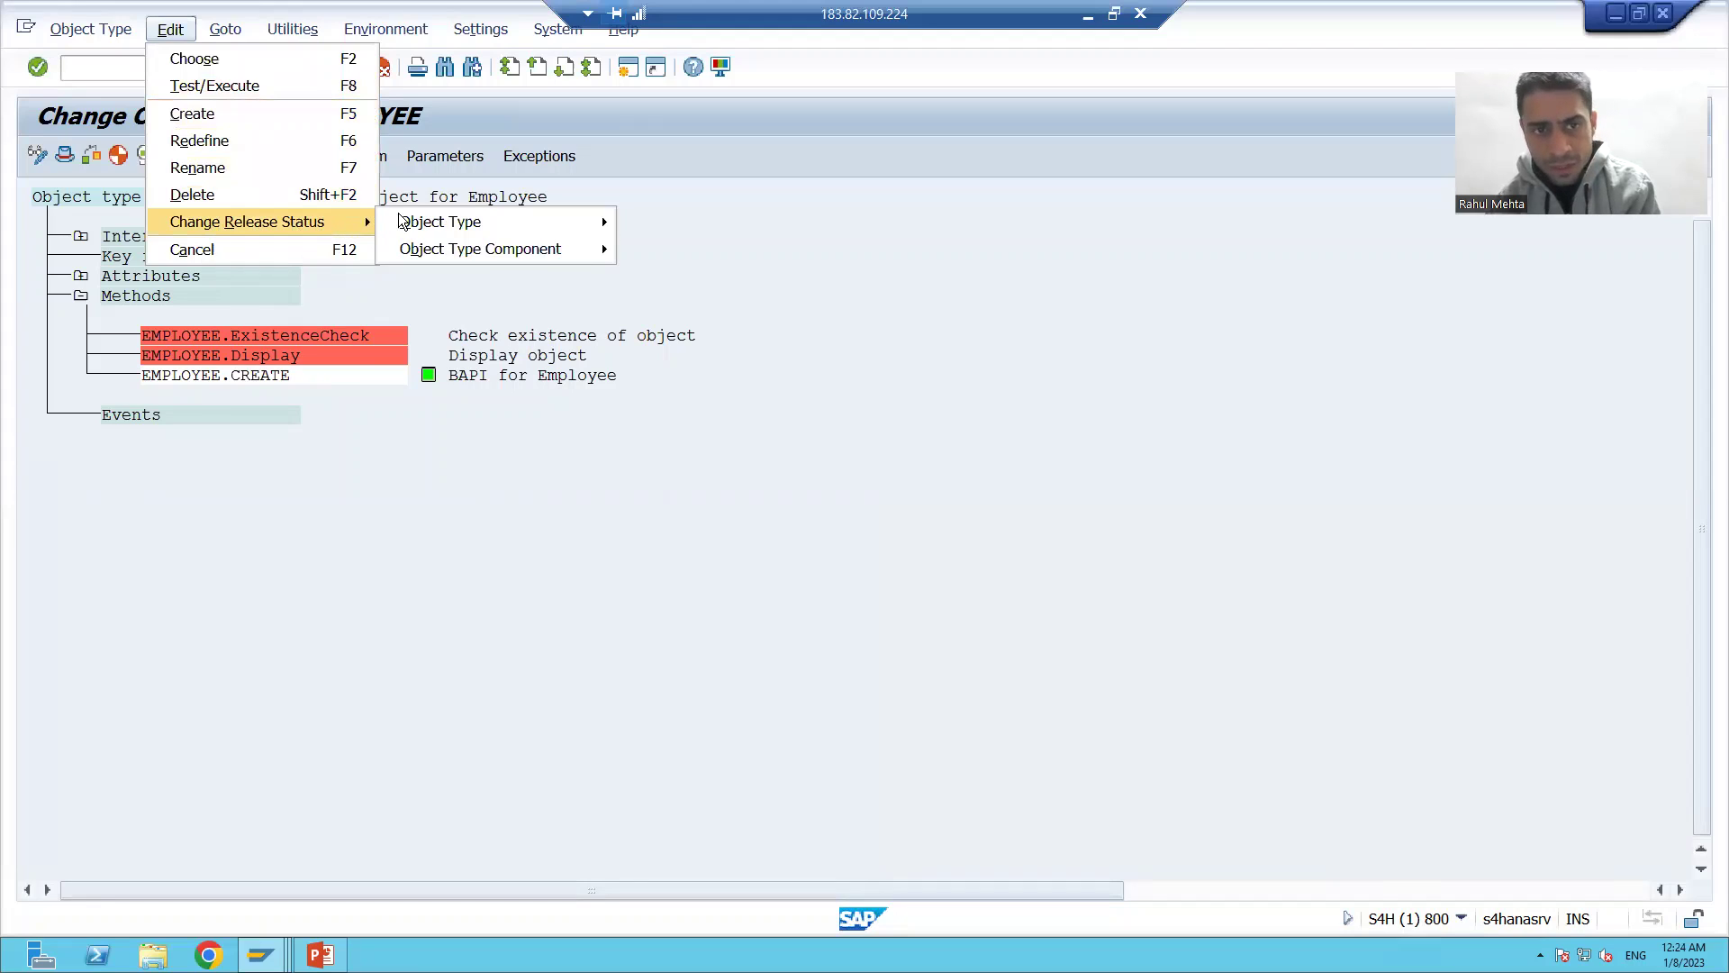
{"action": "mouse_move", "coordinate": [420, 221]}
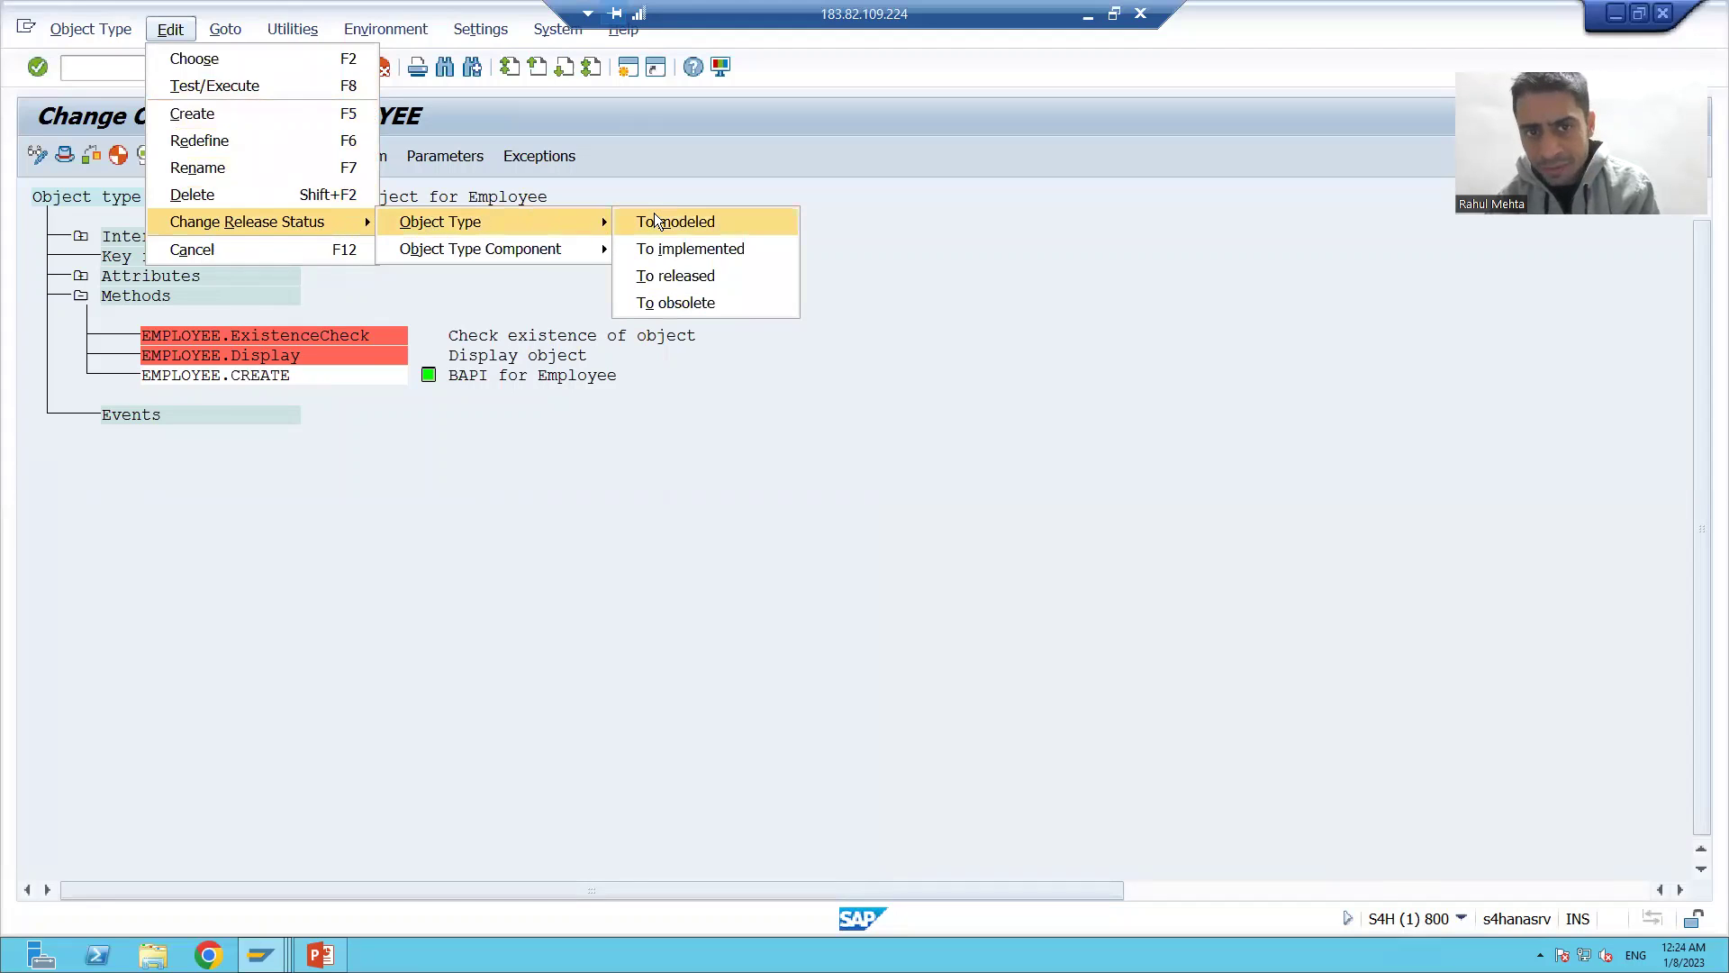
{"action": "left_click", "coordinate": [670, 276]}
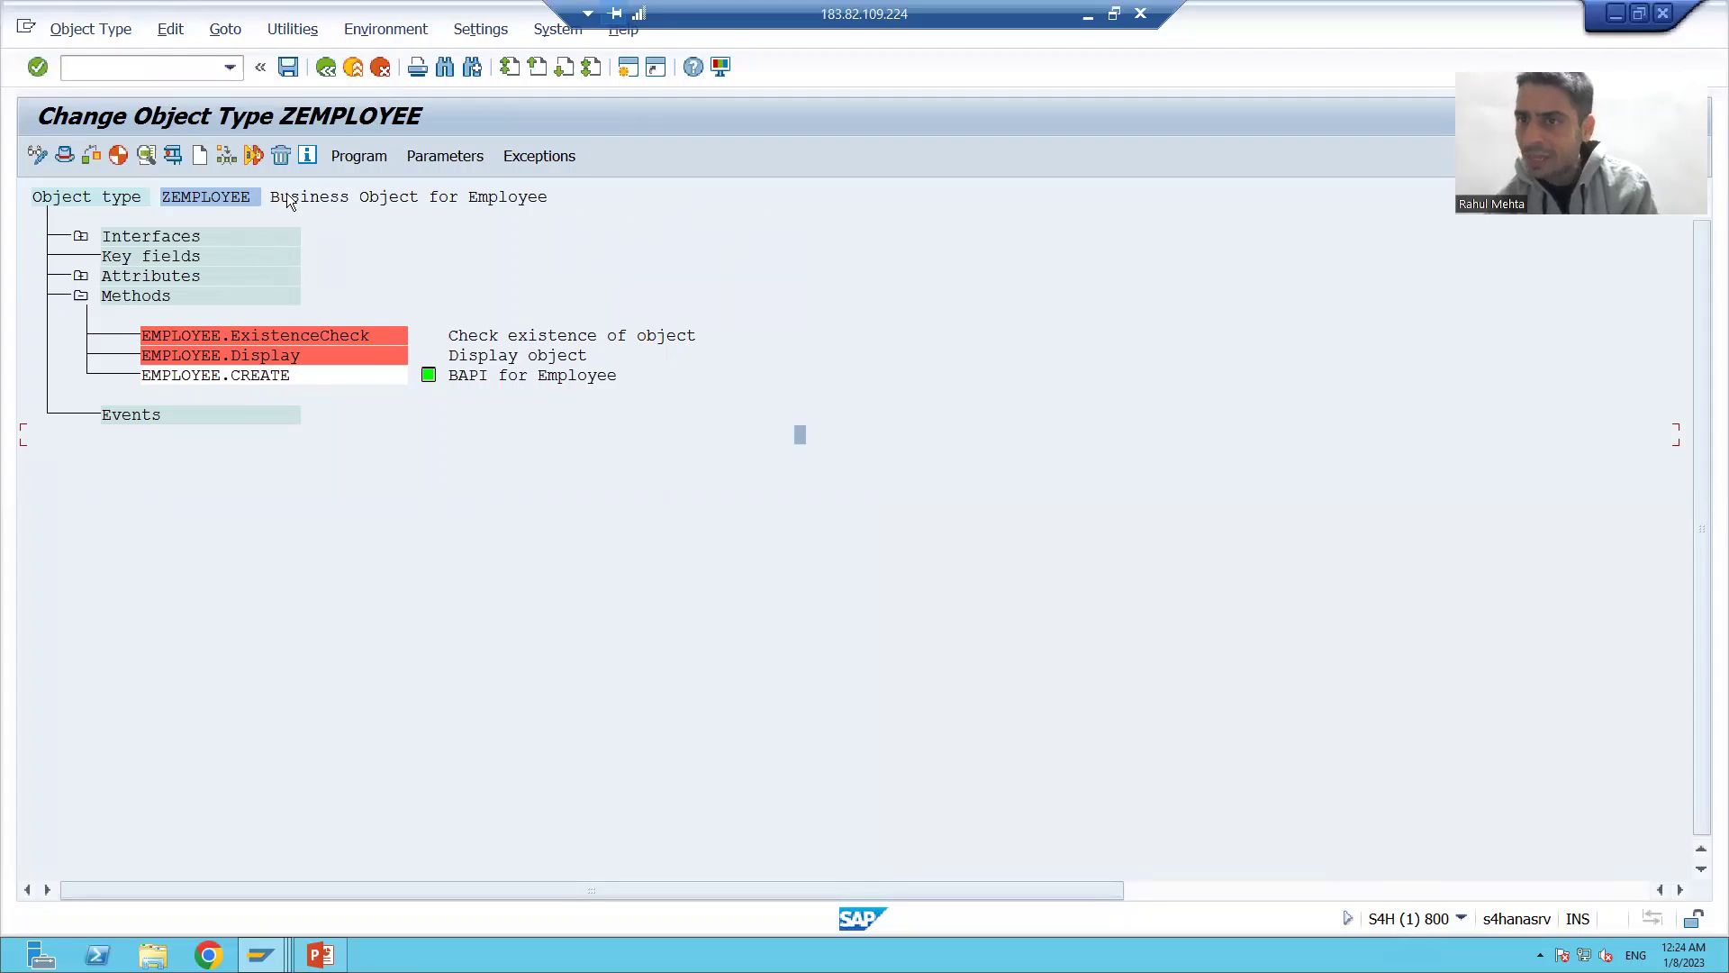
Step: Change the release status of the object type ZEMPLOYEE to released and accept the information messages
{"action": "left_click", "coordinate": [230, 198]}
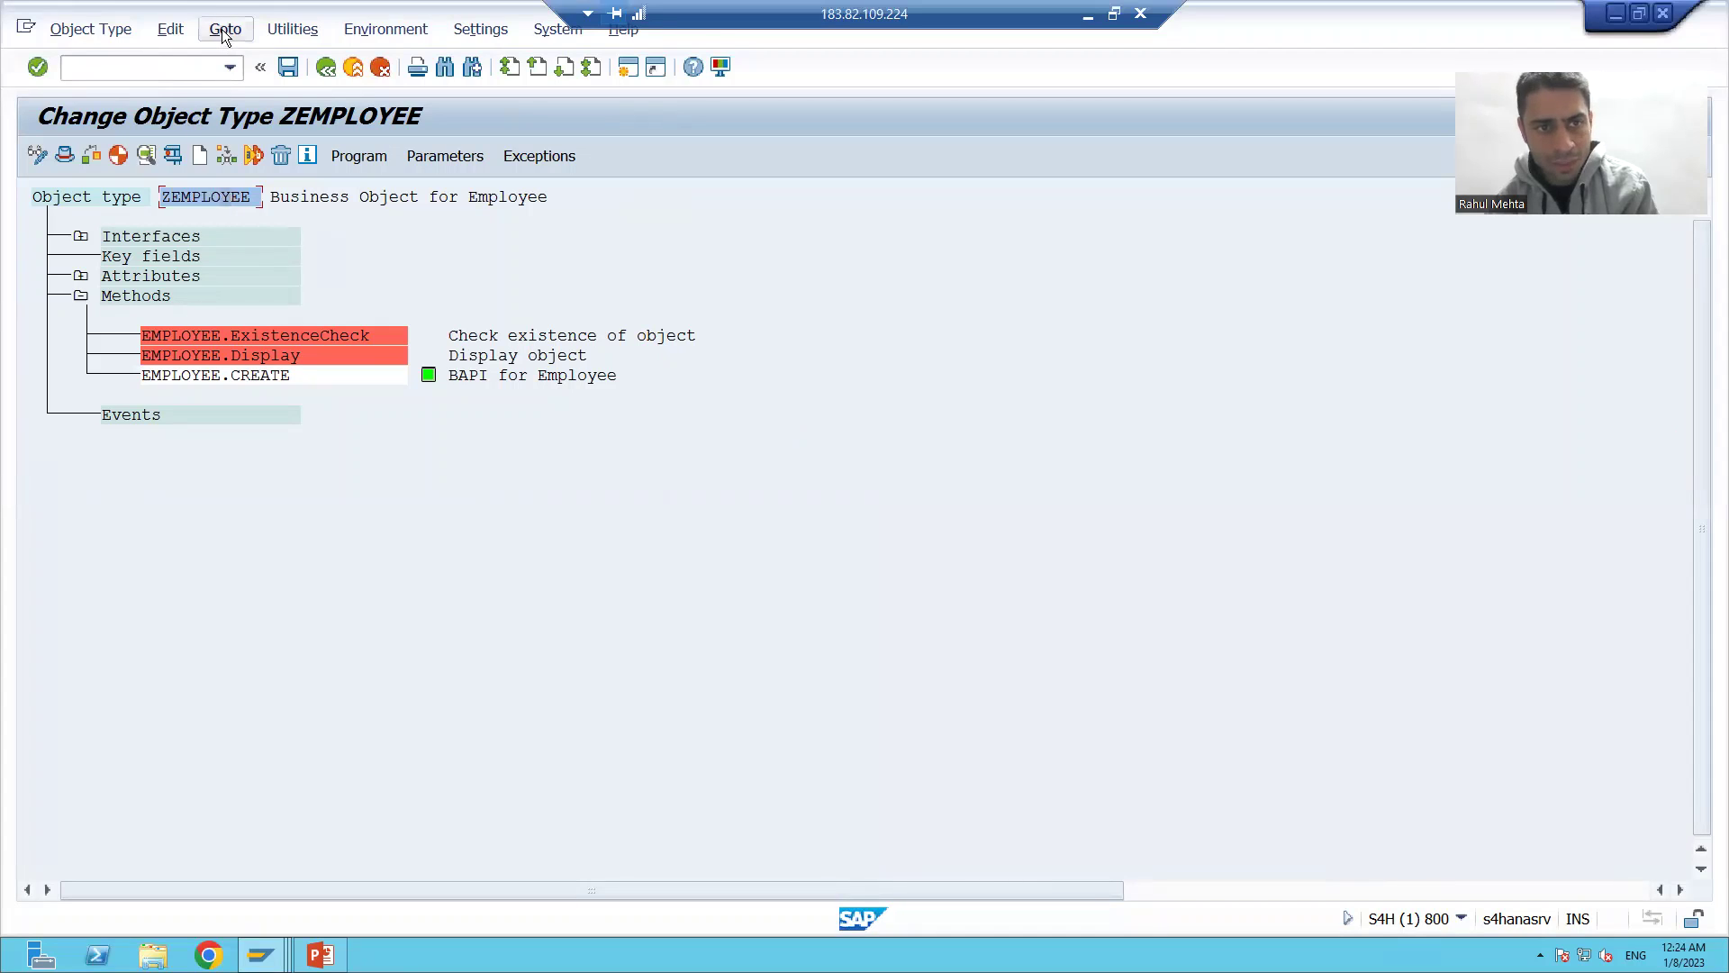
{"action": "left_click", "coordinate": [170, 29]}
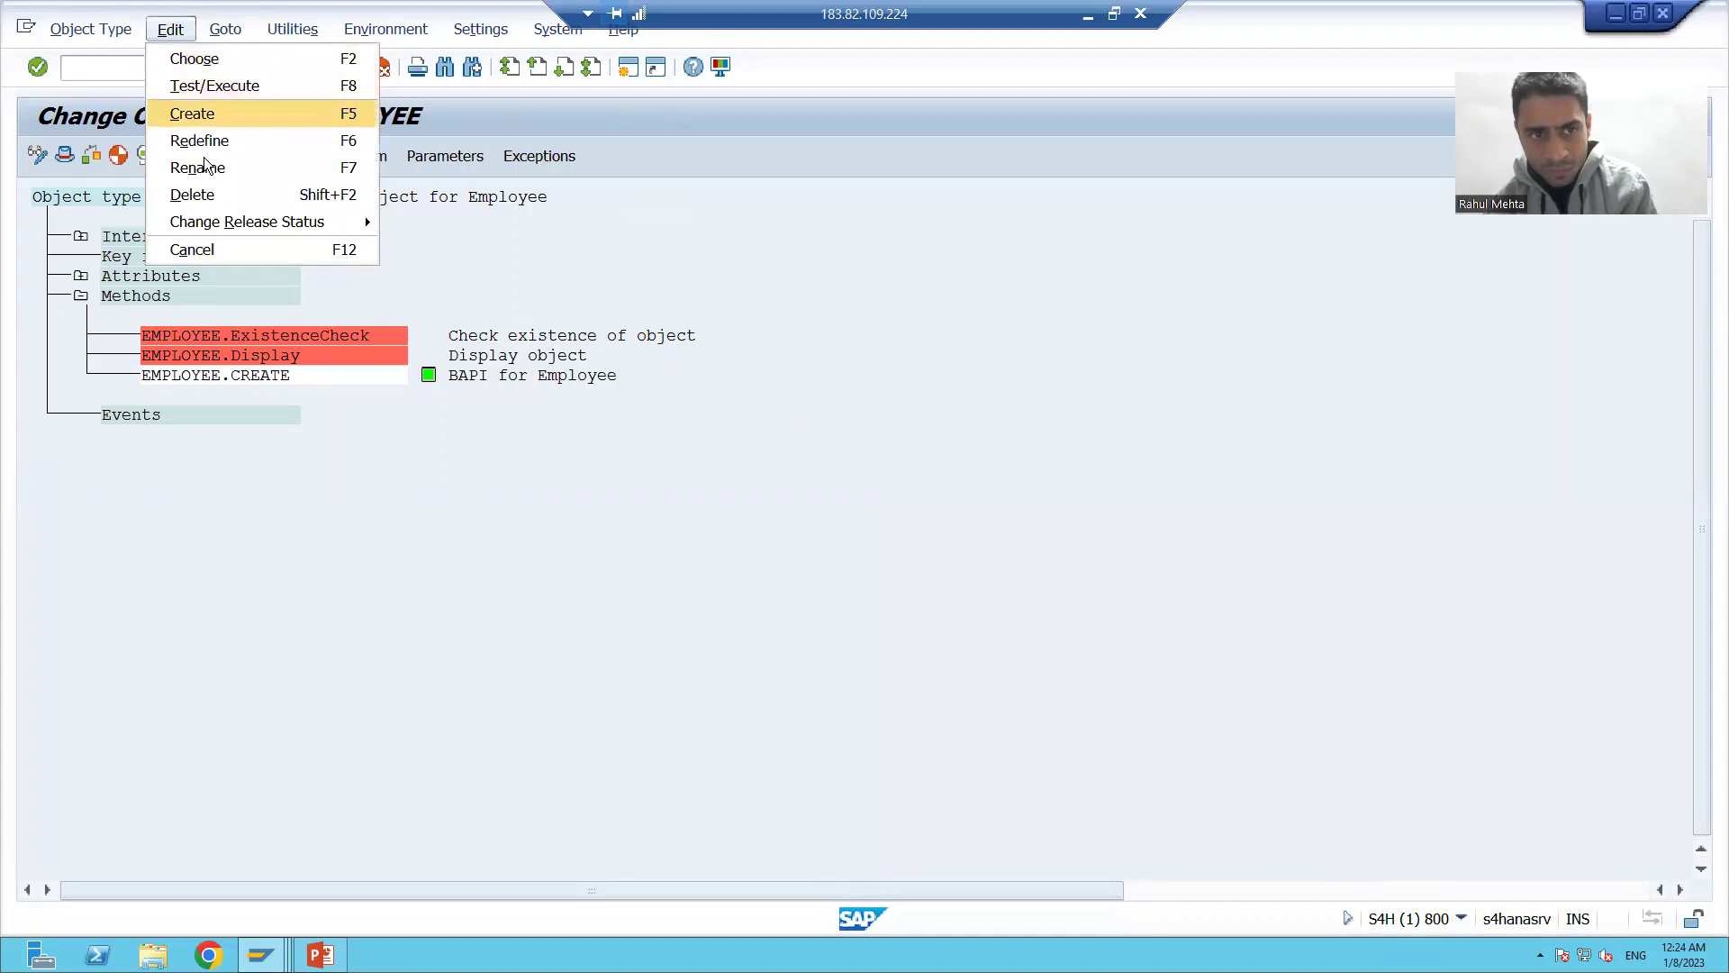
{"action": "mouse_move", "coordinate": [221, 222]}
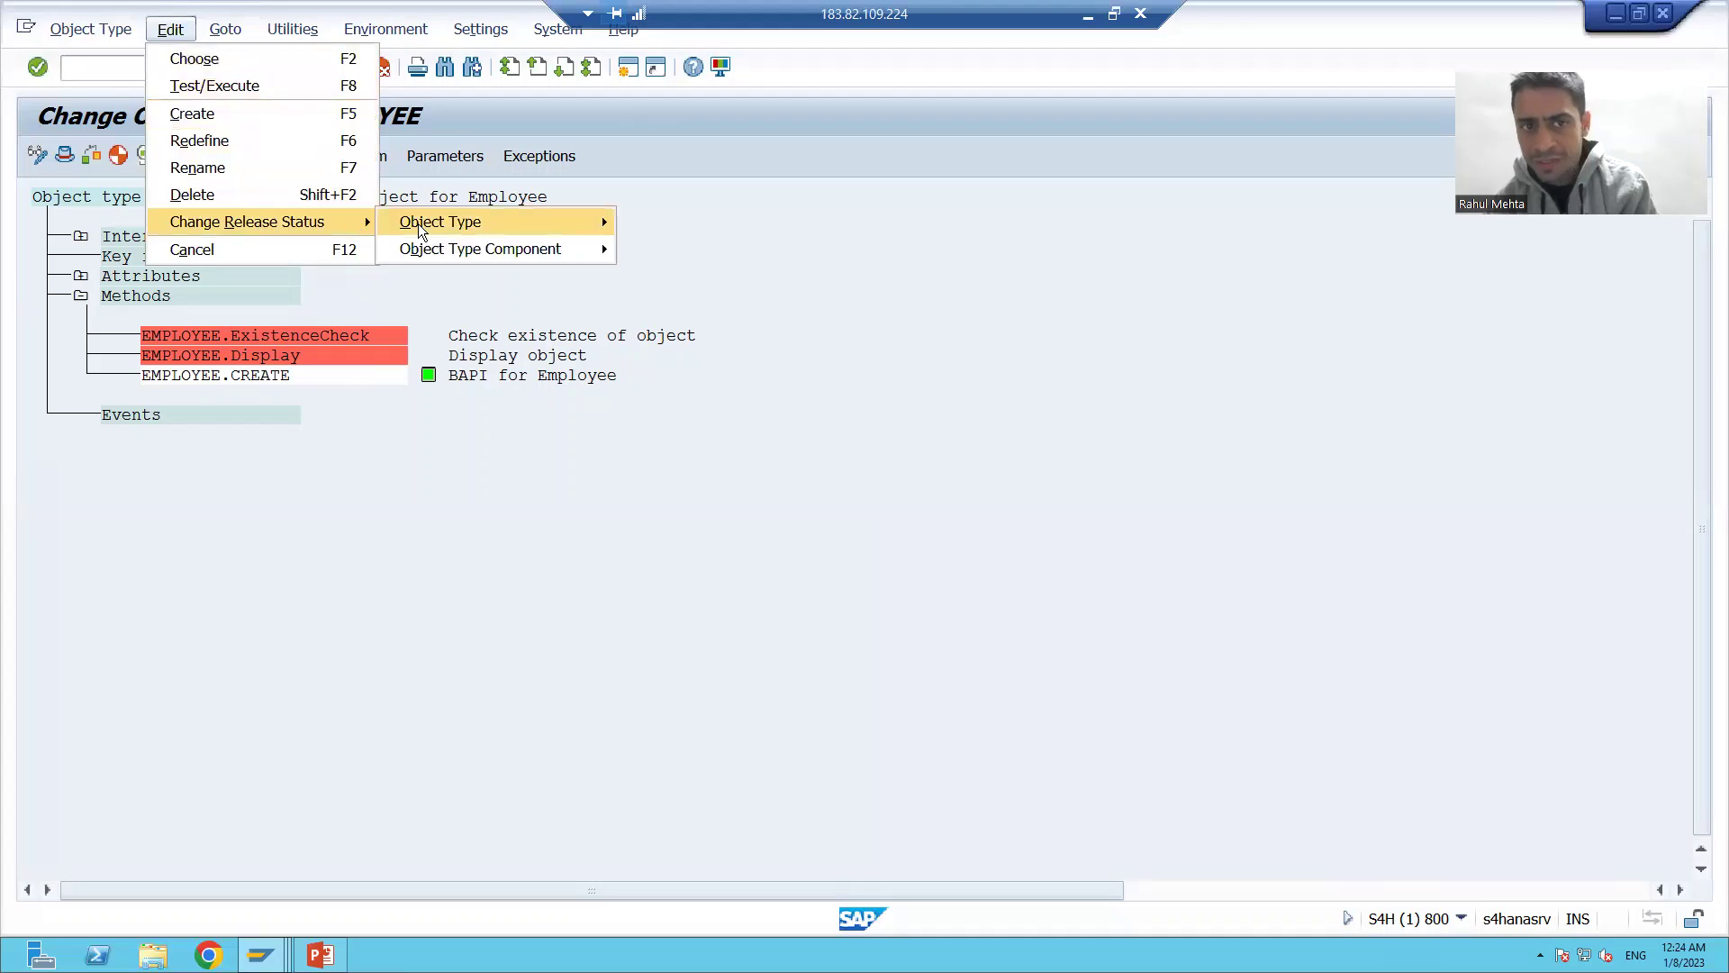
{"action": "mouse_move", "coordinate": [418, 223]}
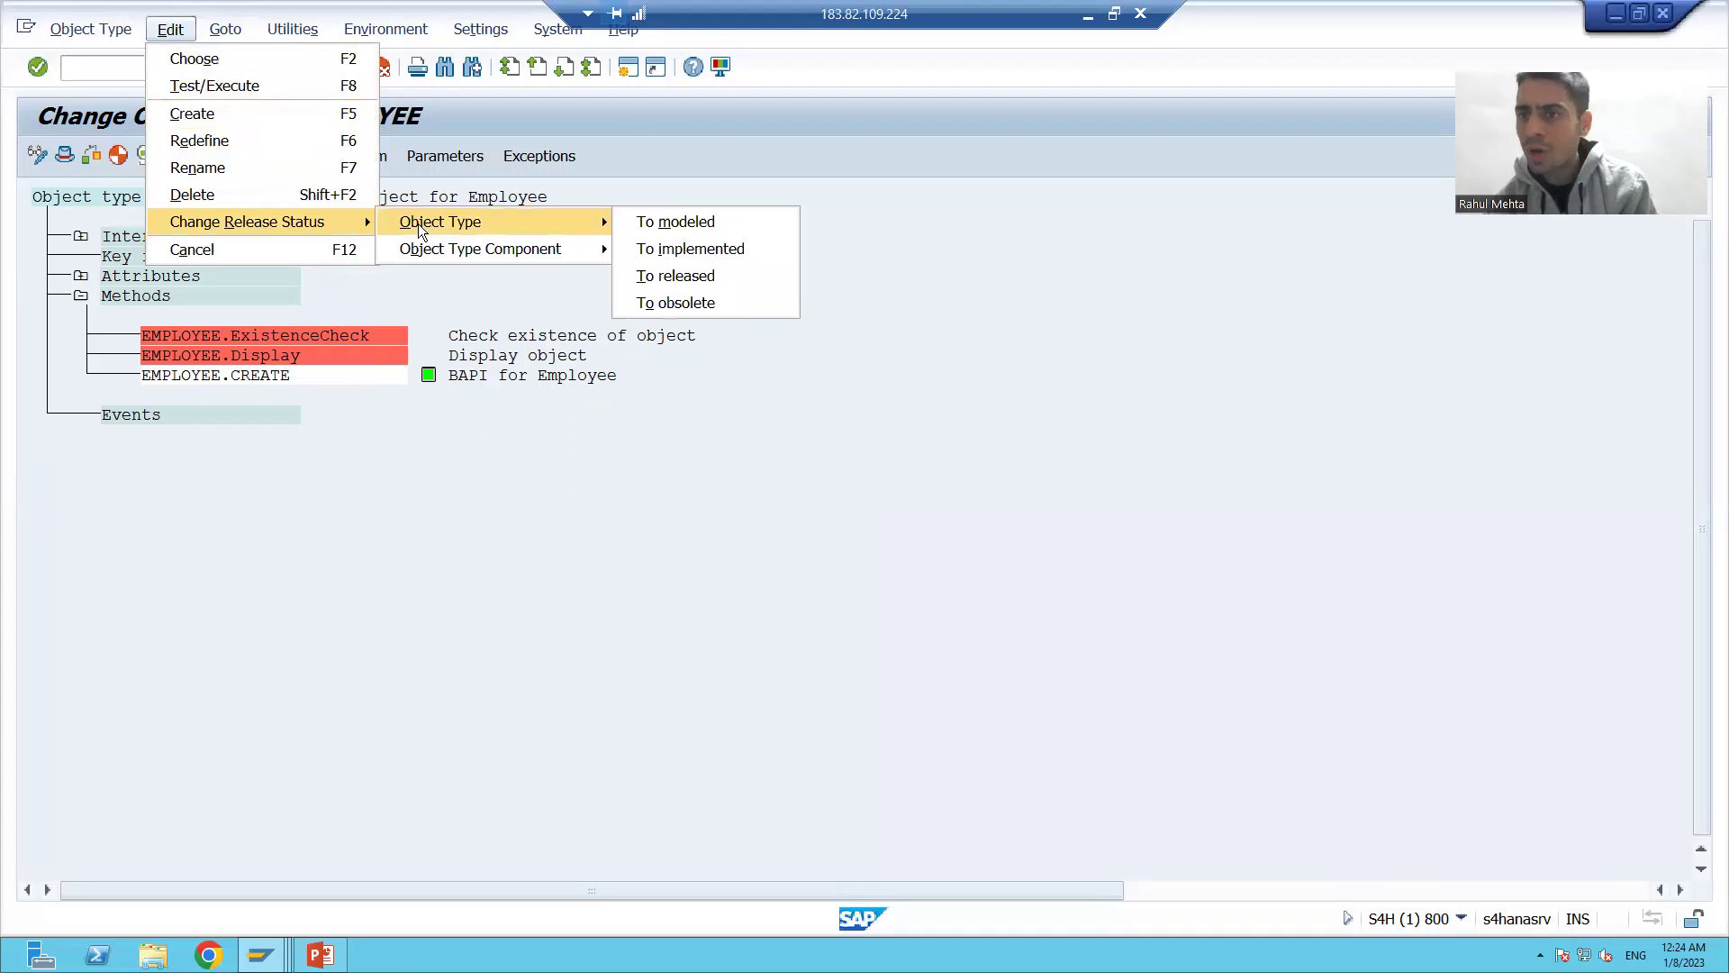
{"action": "left_click", "coordinate": [699, 277]}
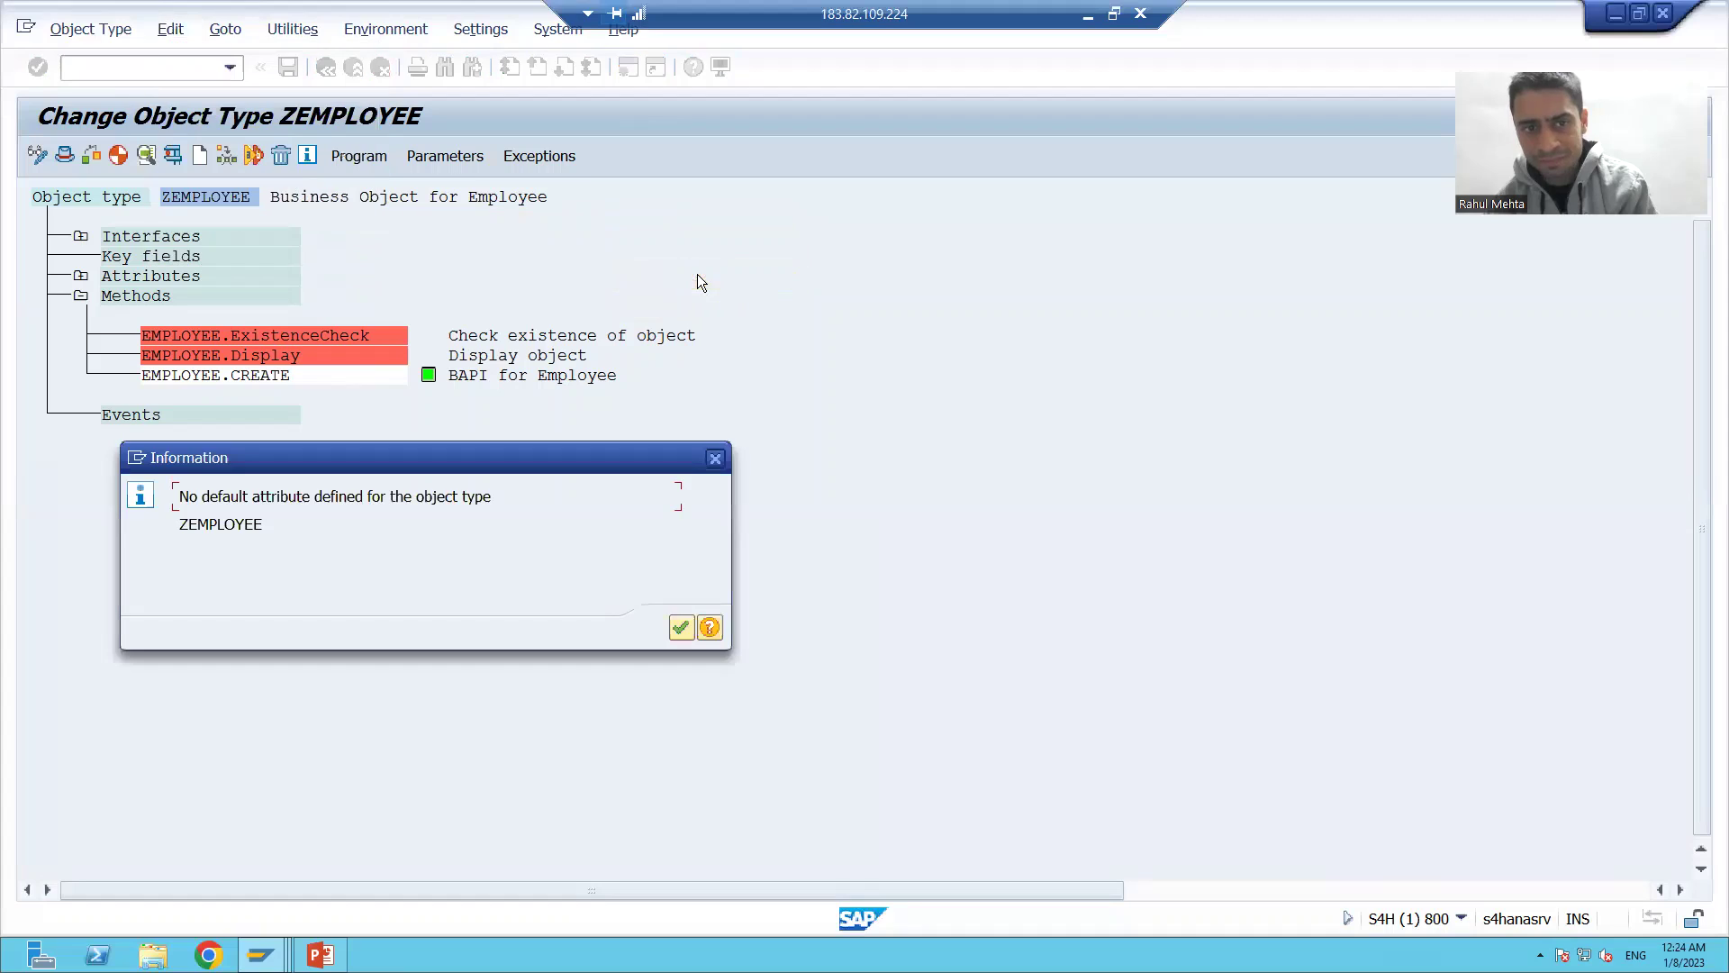
{"action": "left_click", "coordinate": [683, 625]}
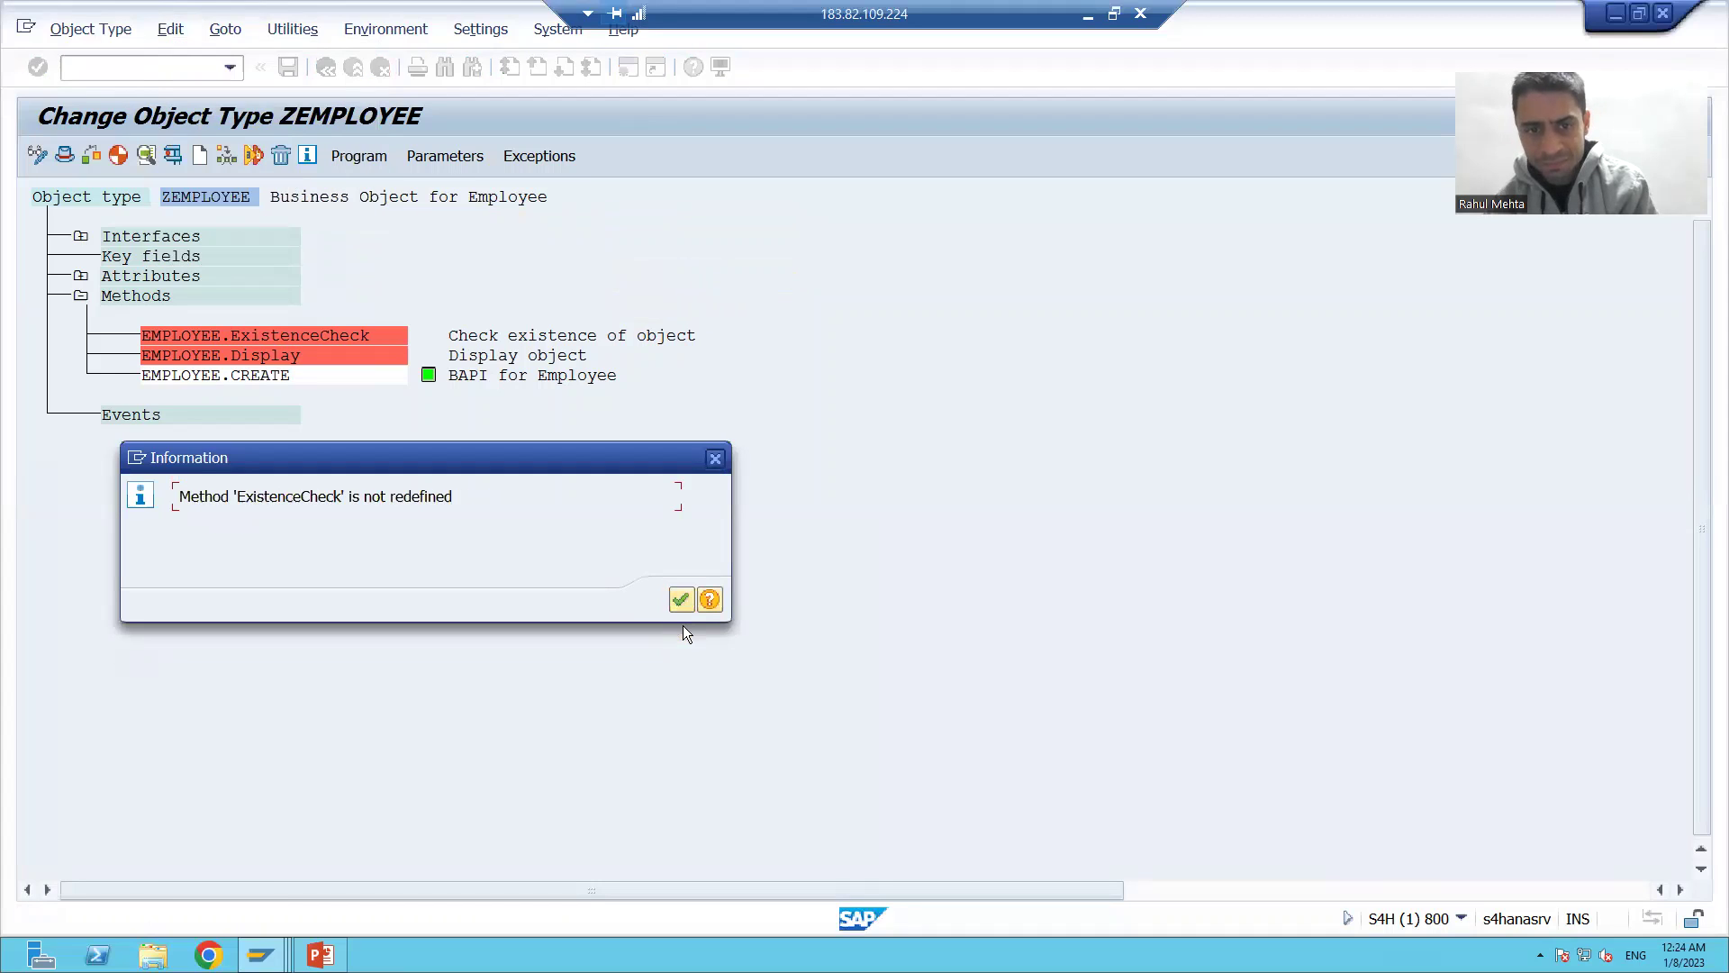
{"action": "left_click", "coordinate": [682, 605]}
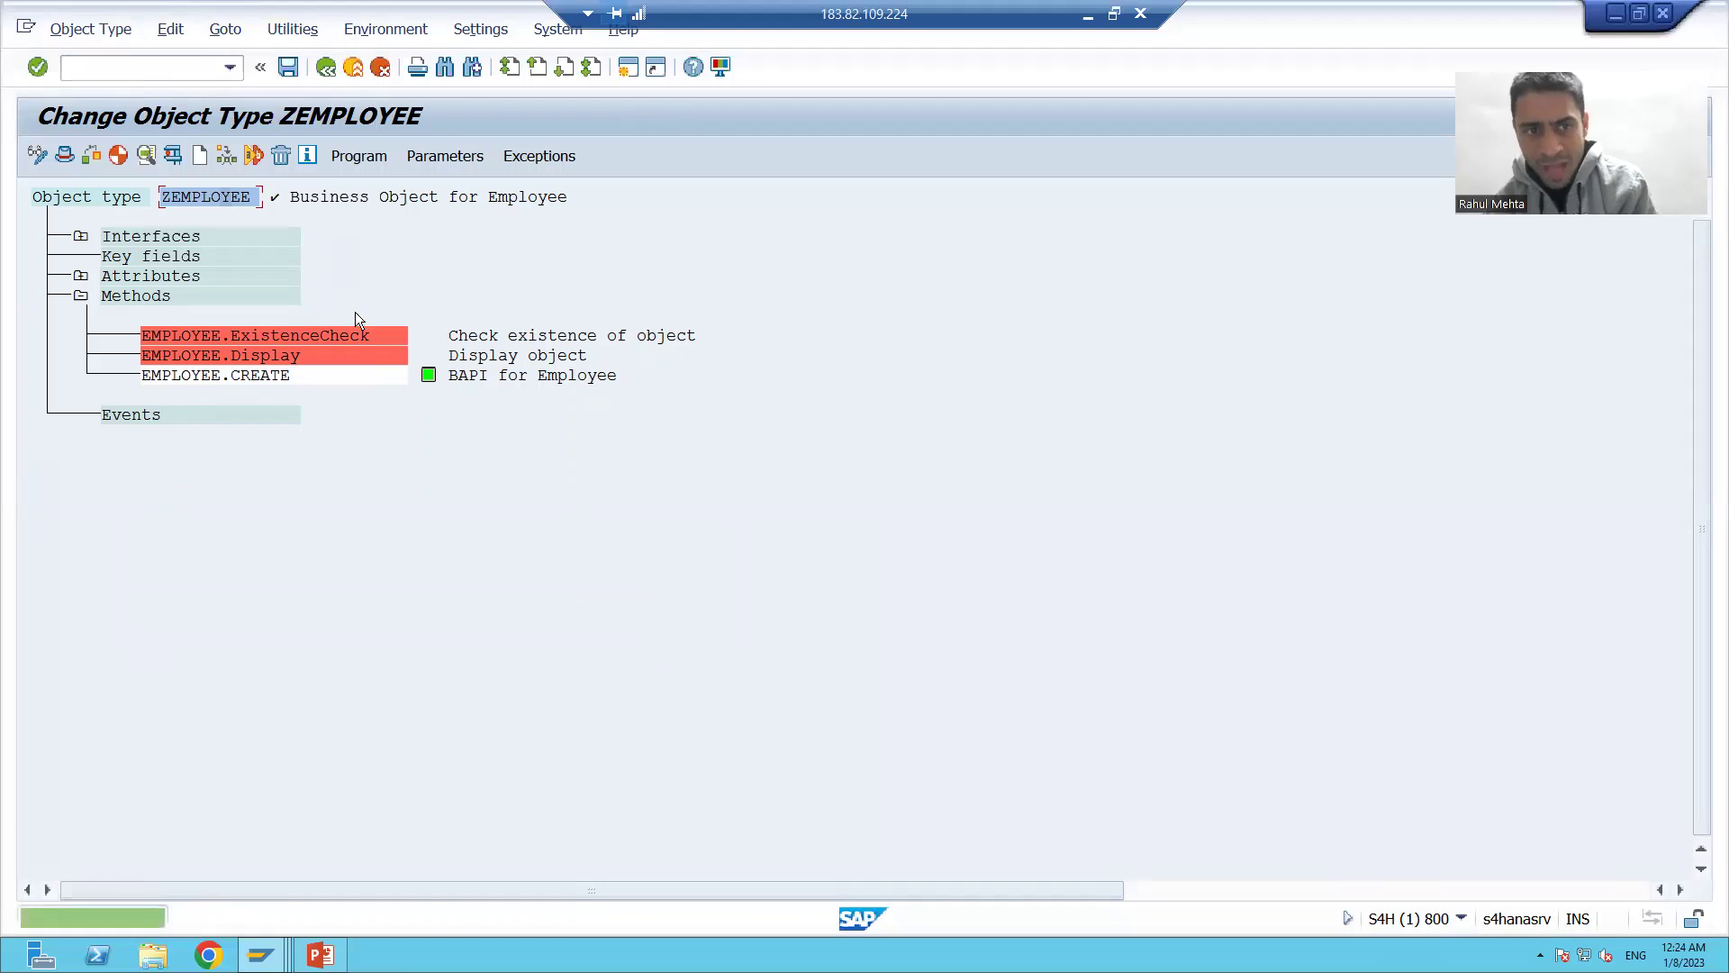
Step: Open the basic data of ZEMPLOYEE, check its type status and return to the component overview
{"action": "double_click", "coordinate": [228, 196]}
{"action": "left_click", "coordinate": [556, 286]}
{"action": "left_click_drag", "start_coordinate": [559, 286], "coordinate": [497, 285]}
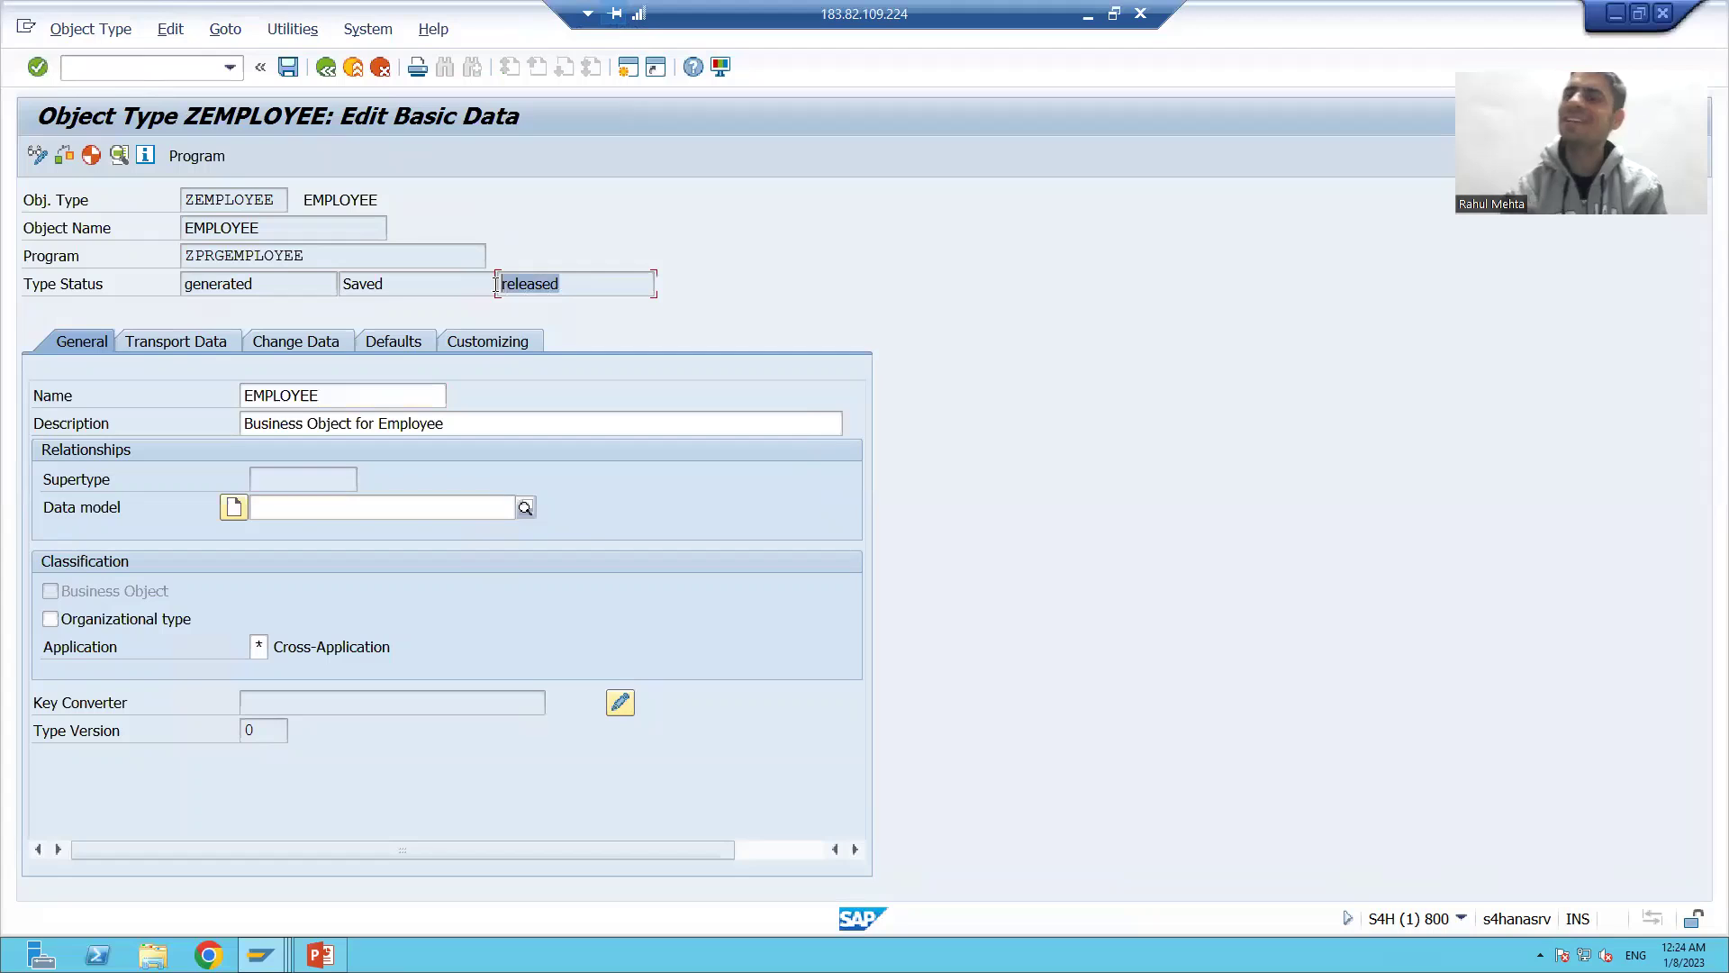
{"action": "left_click", "coordinate": [326, 69]}
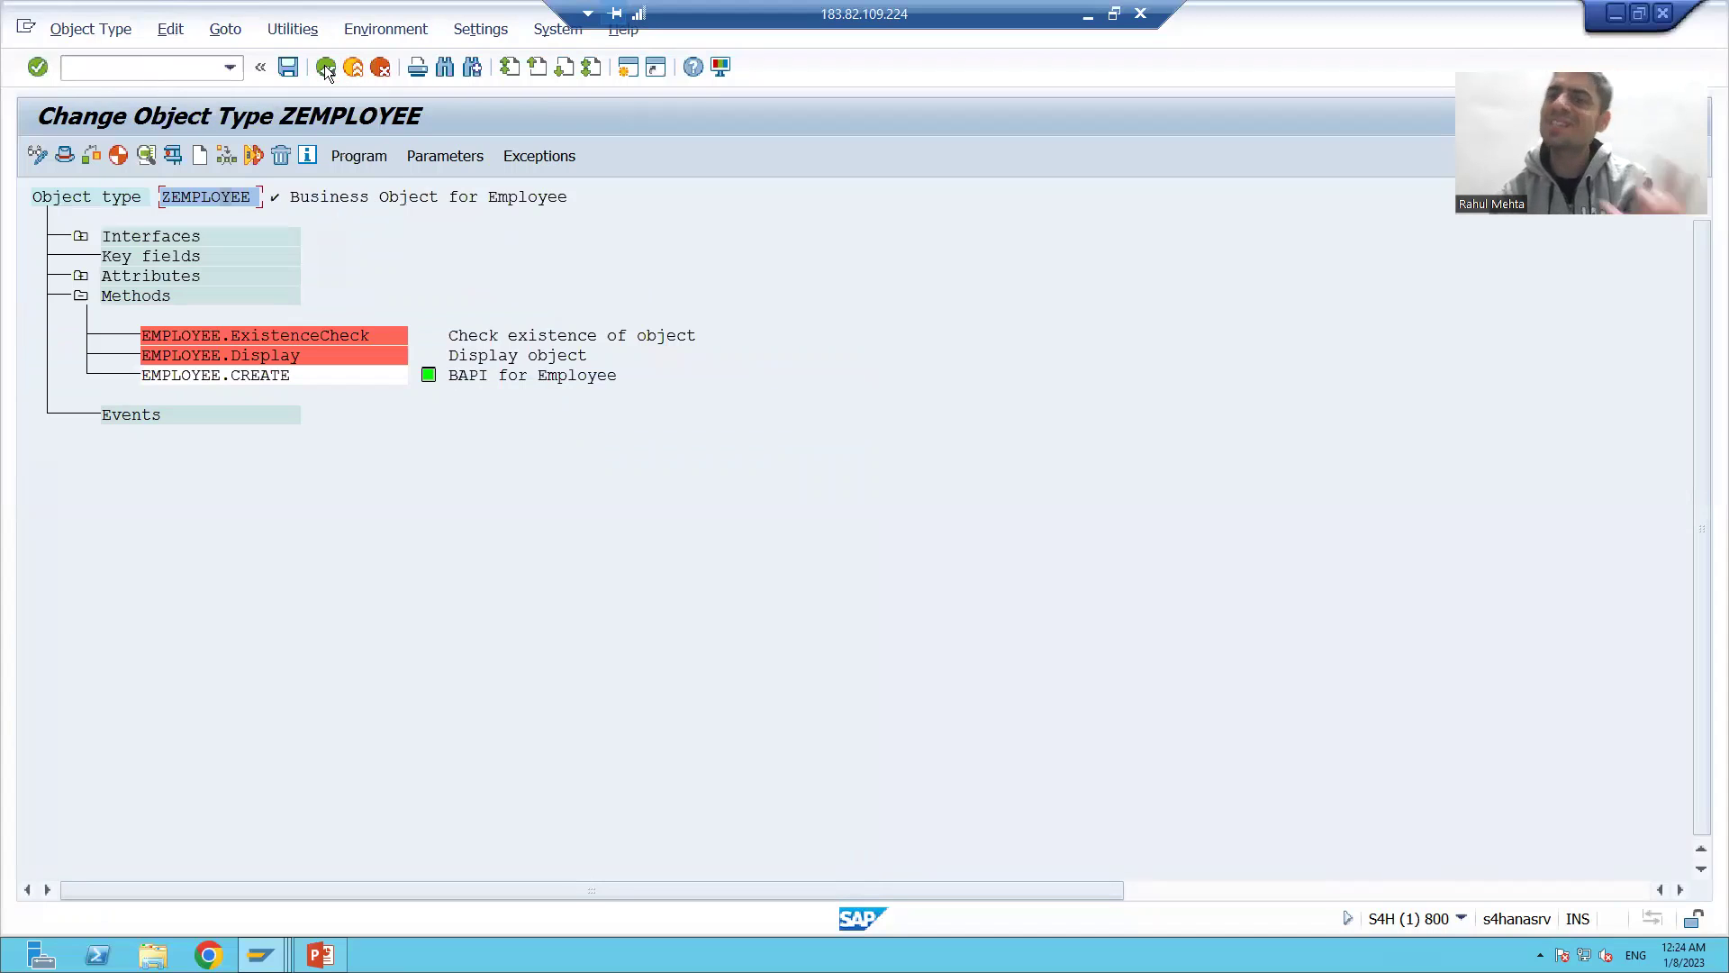
{"action": "left_click", "coordinate": [172, 30]}
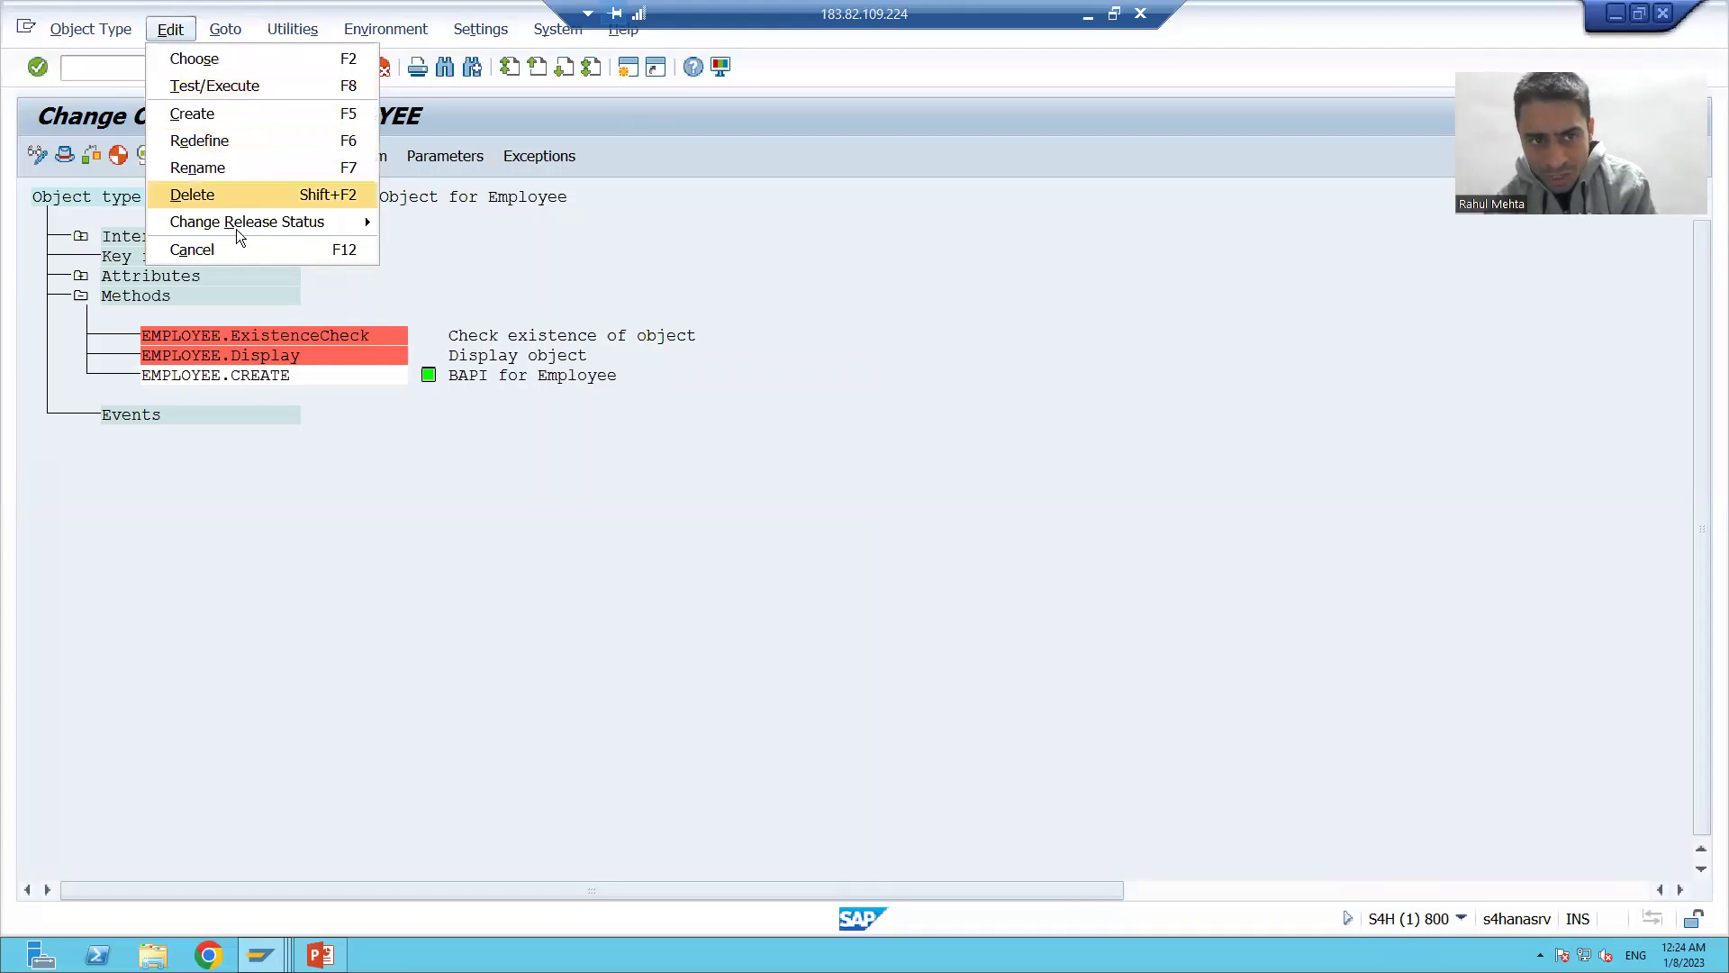
{"action": "mouse_move", "coordinate": [272, 223]}
{"action": "mouse_move", "coordinate": [424, 223]}
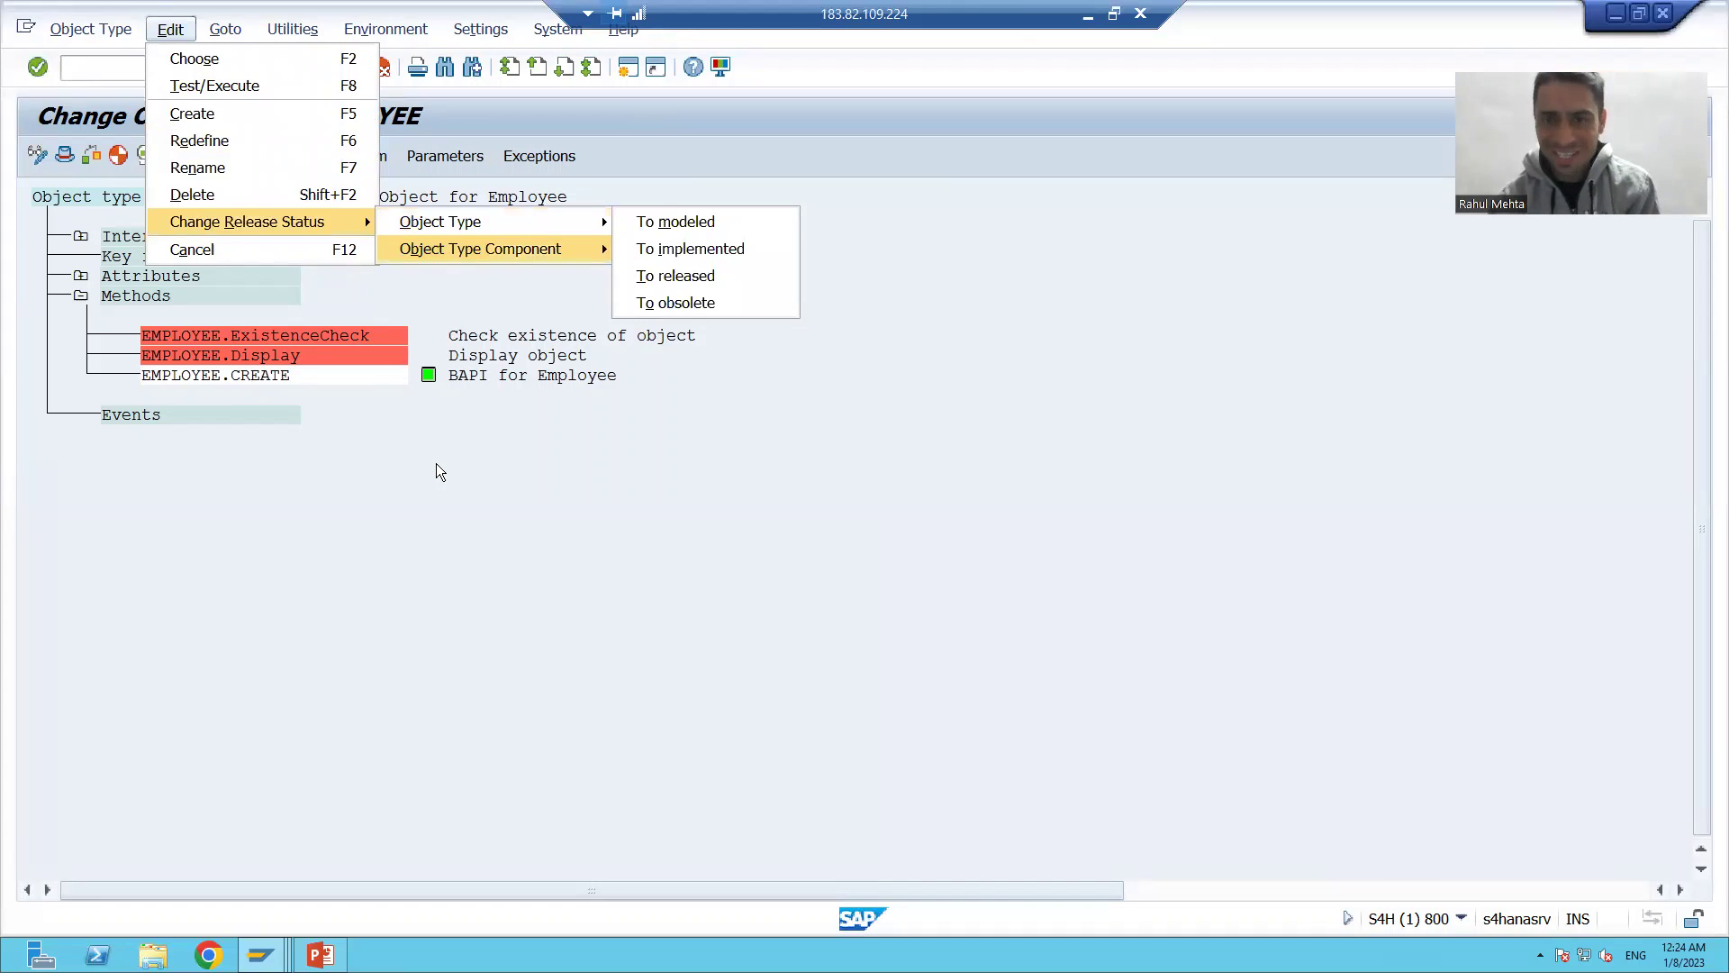
{"action": "left_click", "coordinate": [387, 483]}
Step: Change the release status of the CREATE method, as an object type component, to released
{"action": "left_click", "coordinate": [260, 375]}
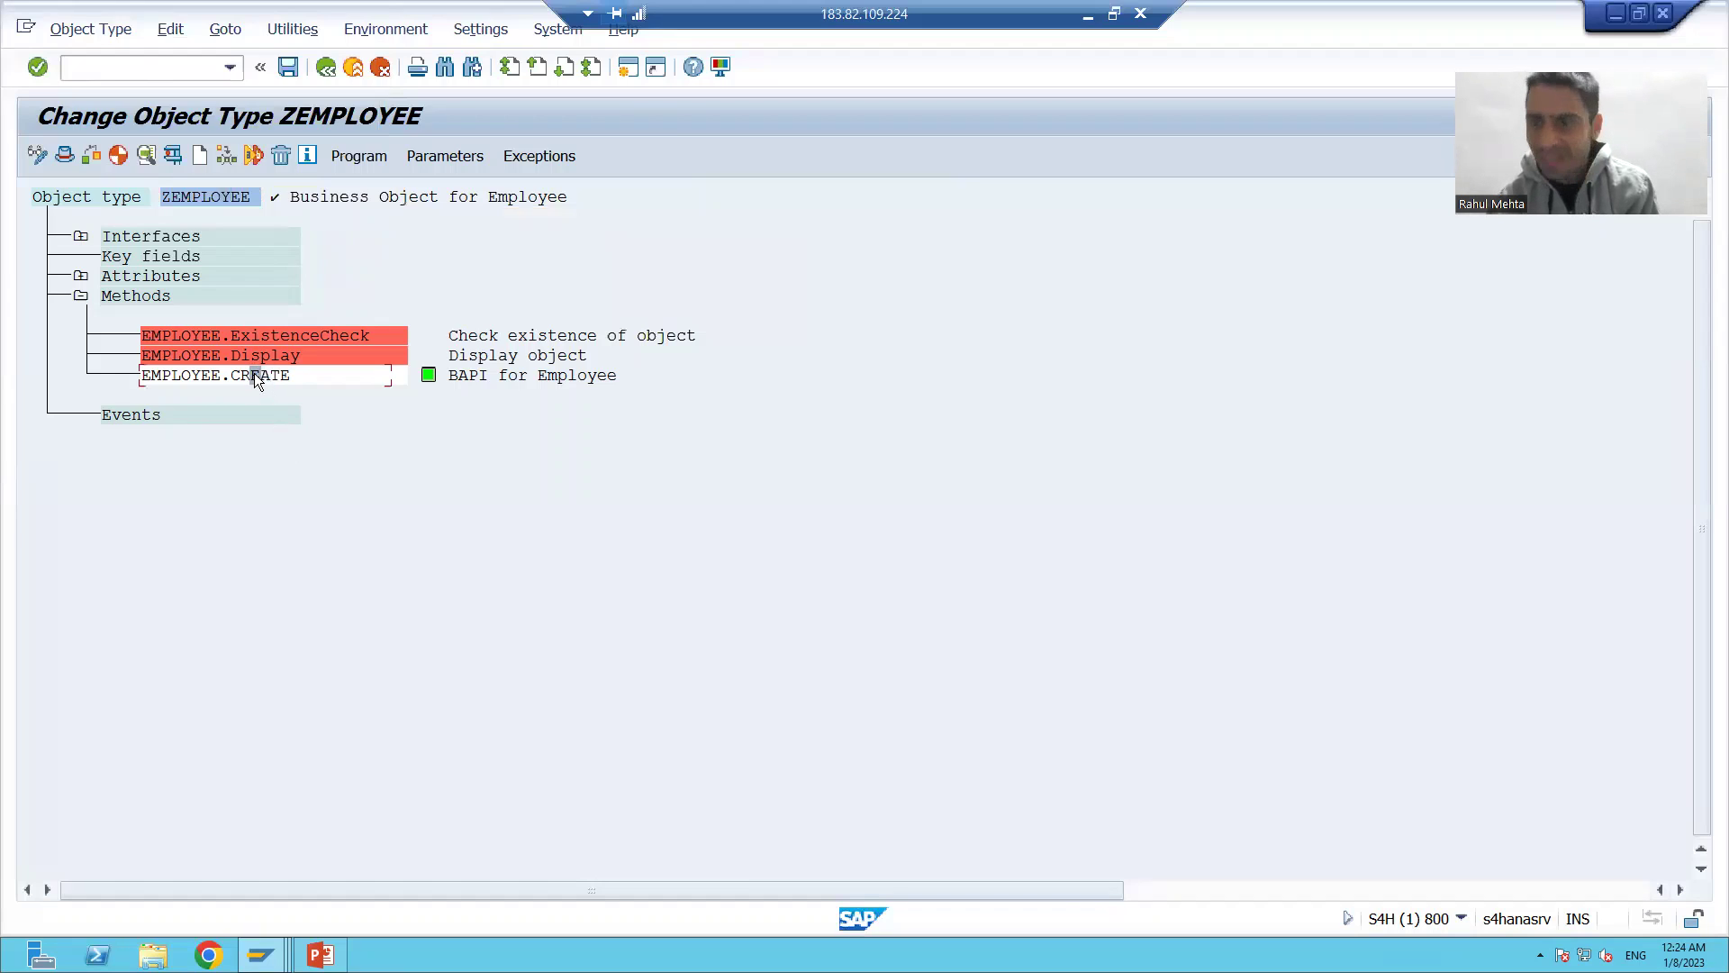
{"action": "left_click", "coordinate": [169, 29]}
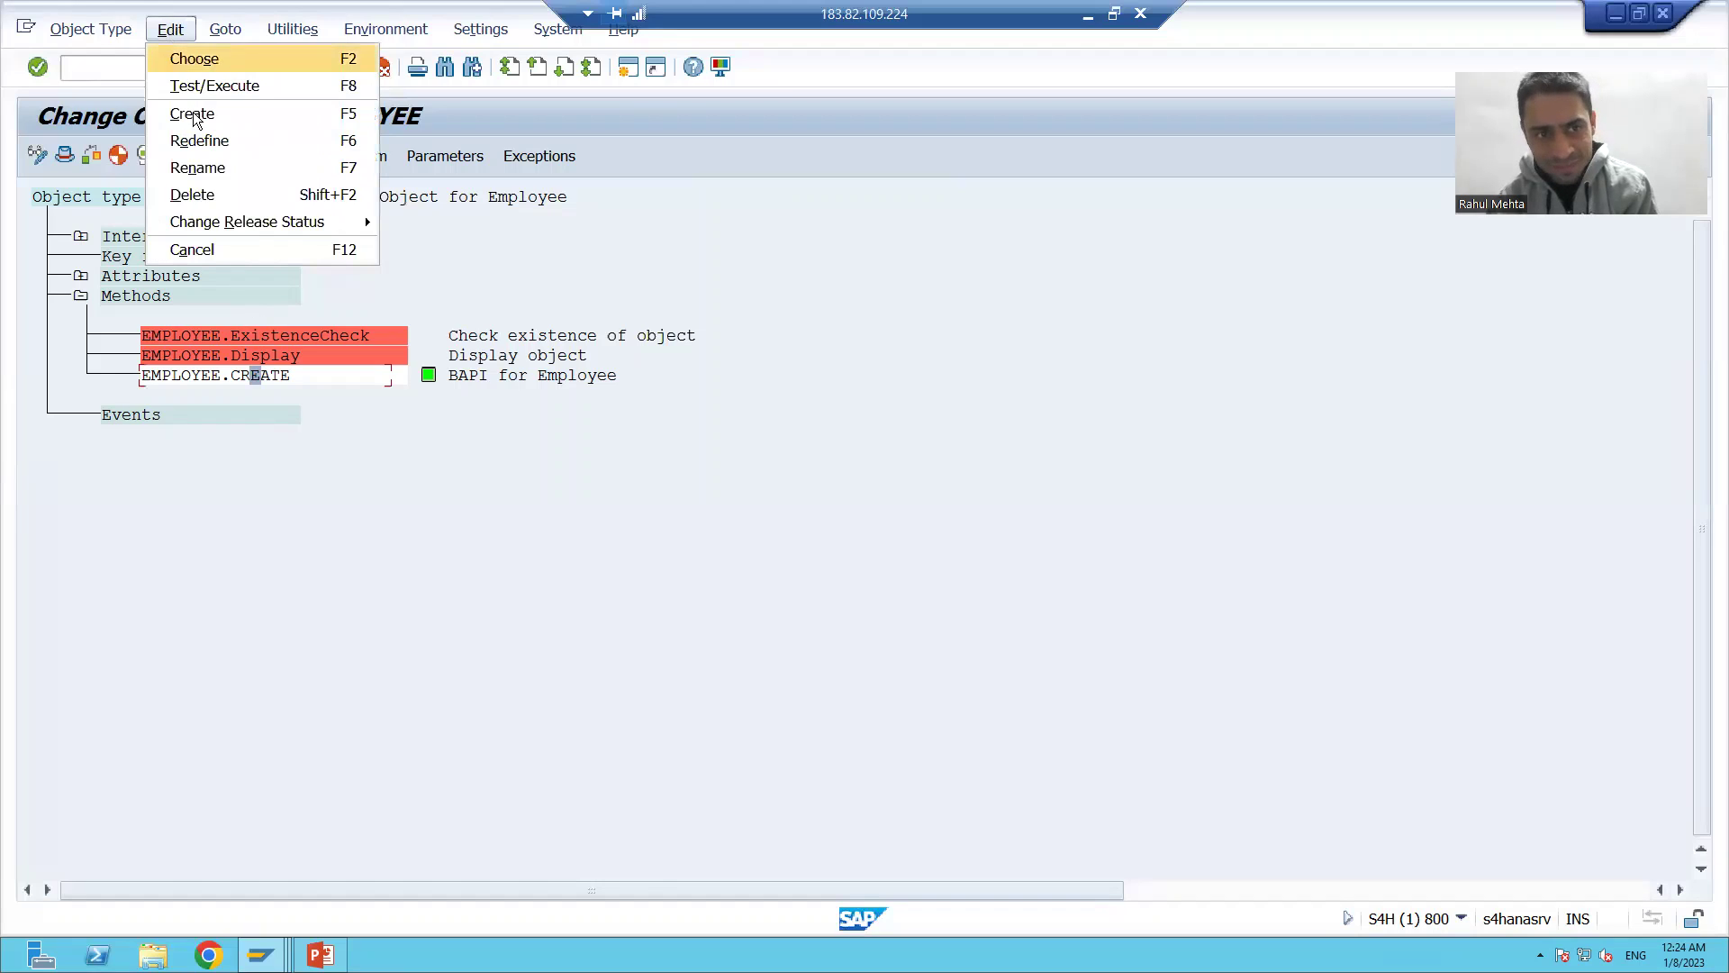
{"action": "mouse_move", "coordinate": [222, 226]}
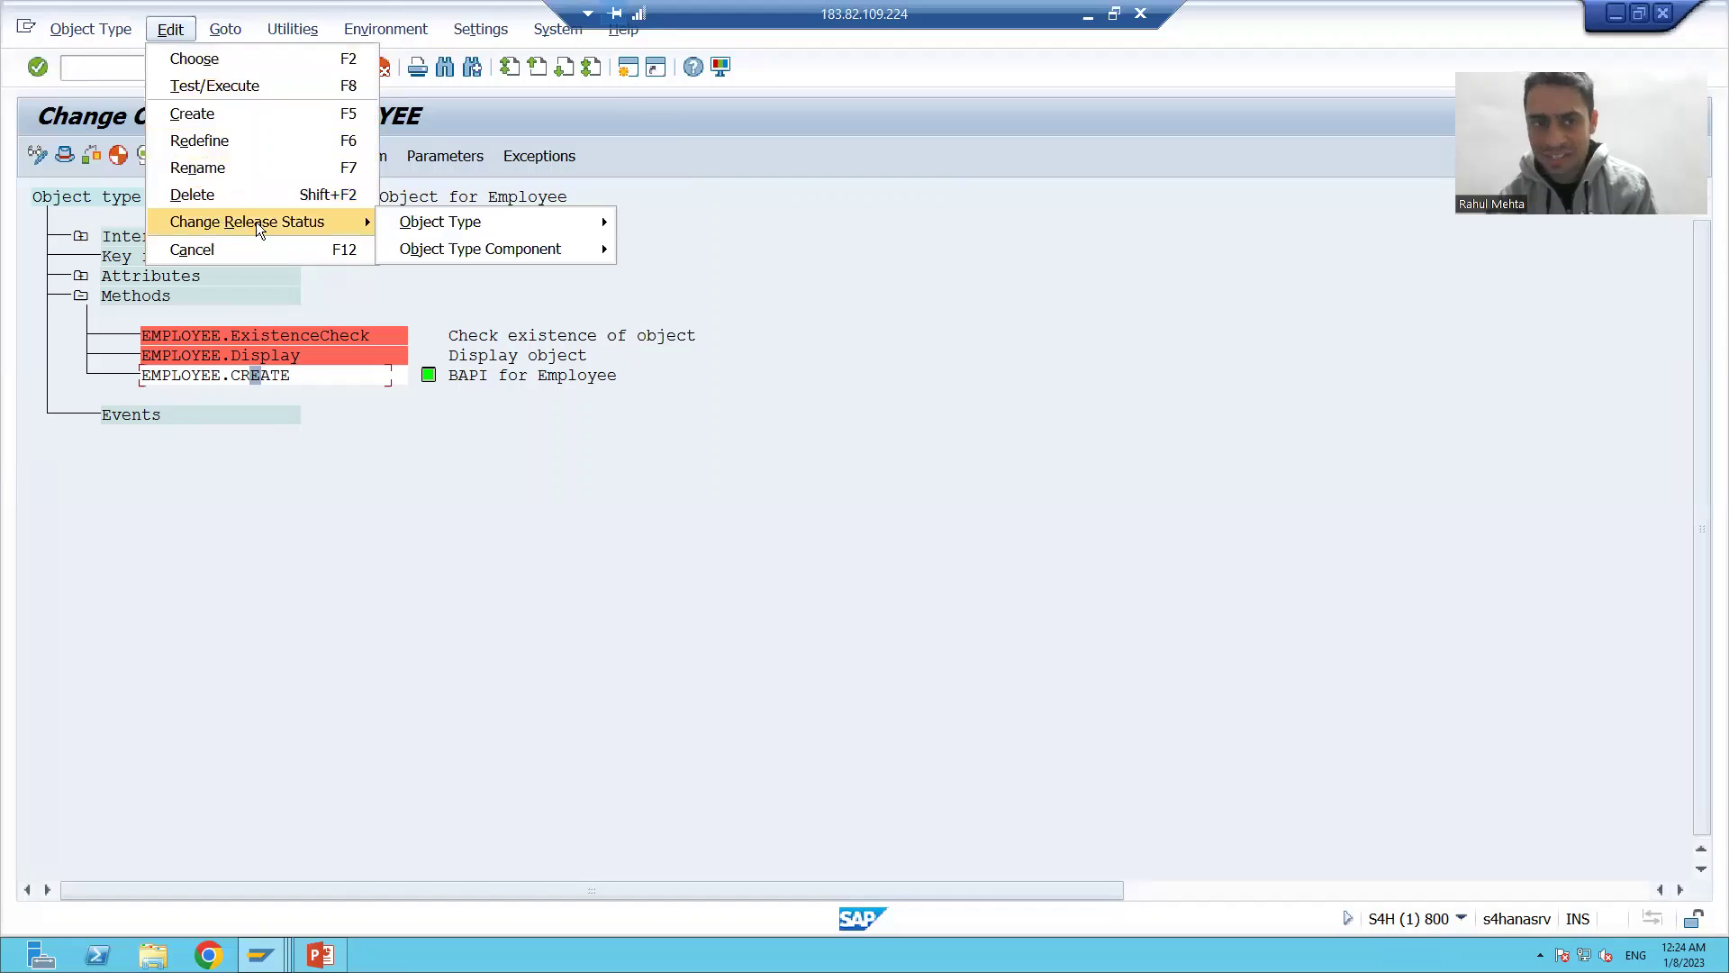
{"action": "mouse_move", "coordinate": [436, 249]}
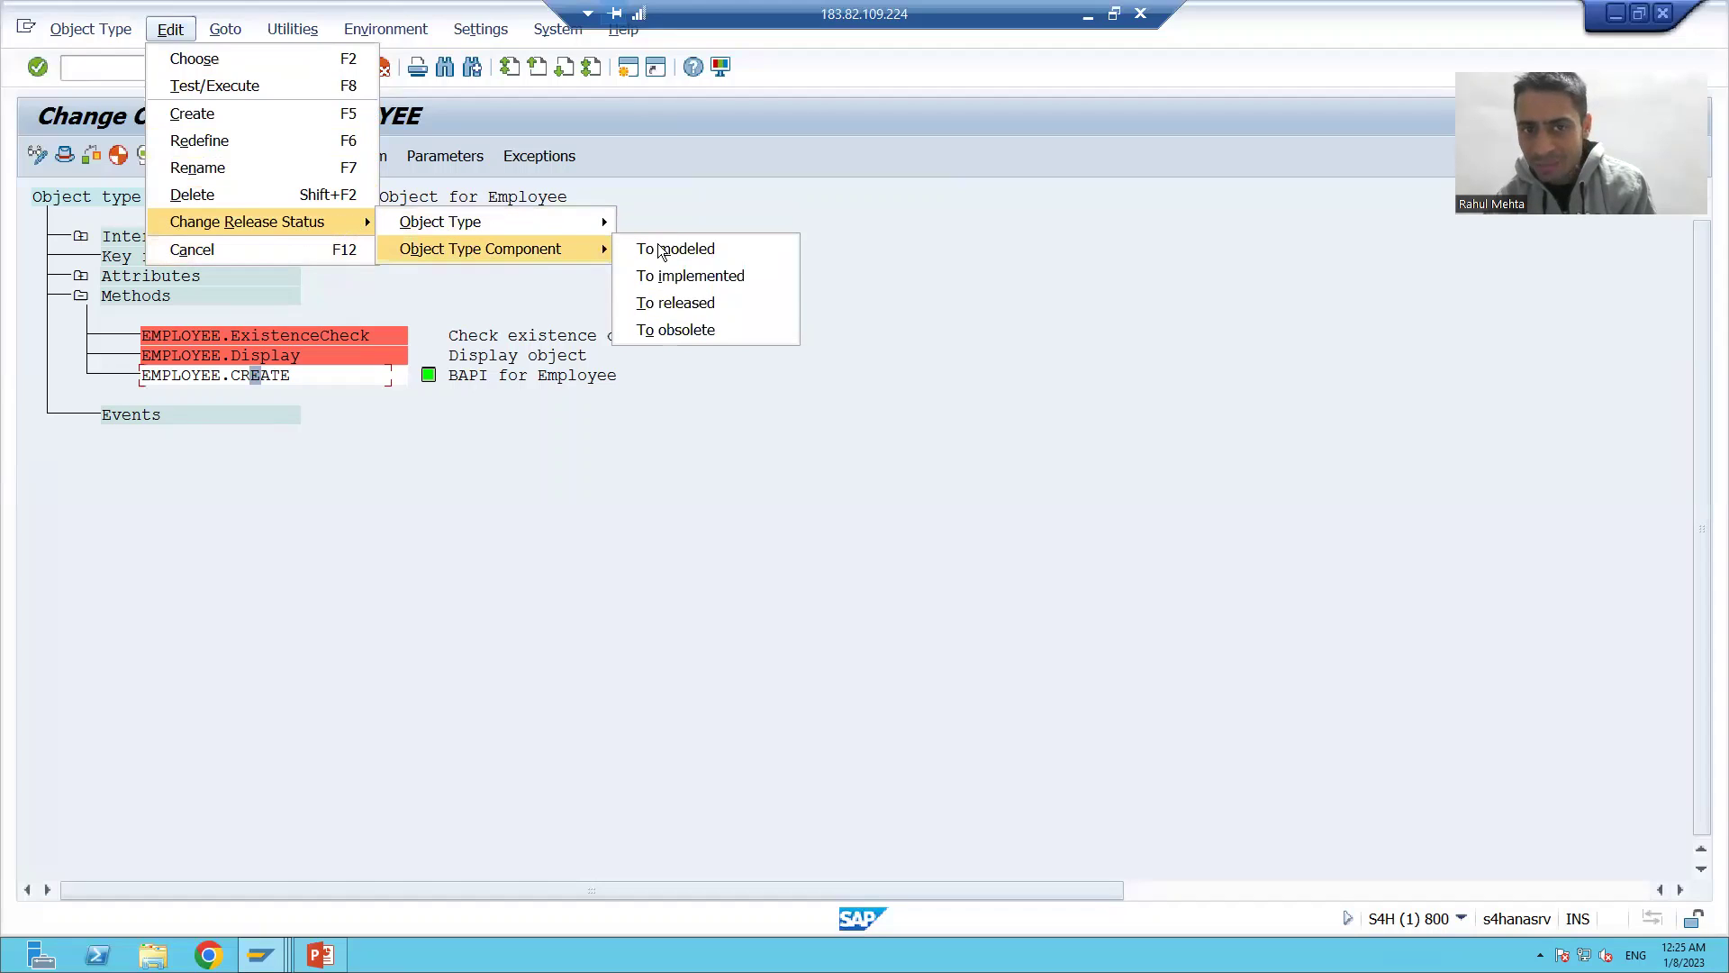
{"action": "left_click", "coordinate": [672, 303]}
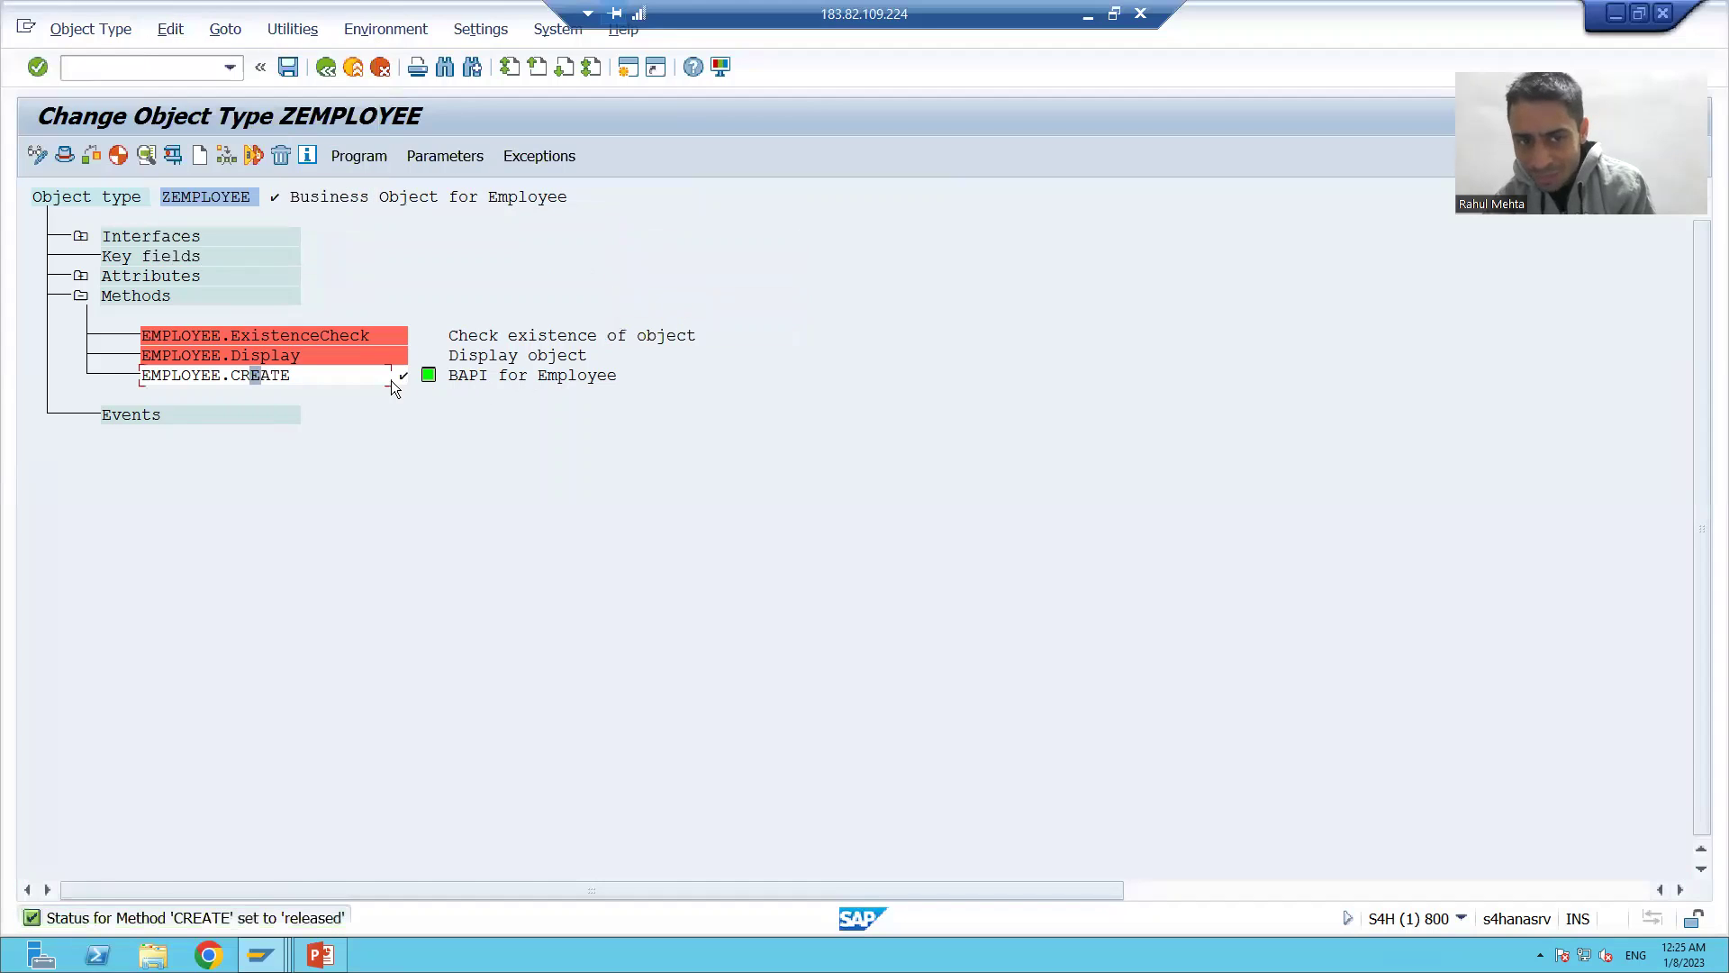
Step: Display the details of the CREATE method and check its status
{"action": "double_click", "coordinate": [261, 375]}
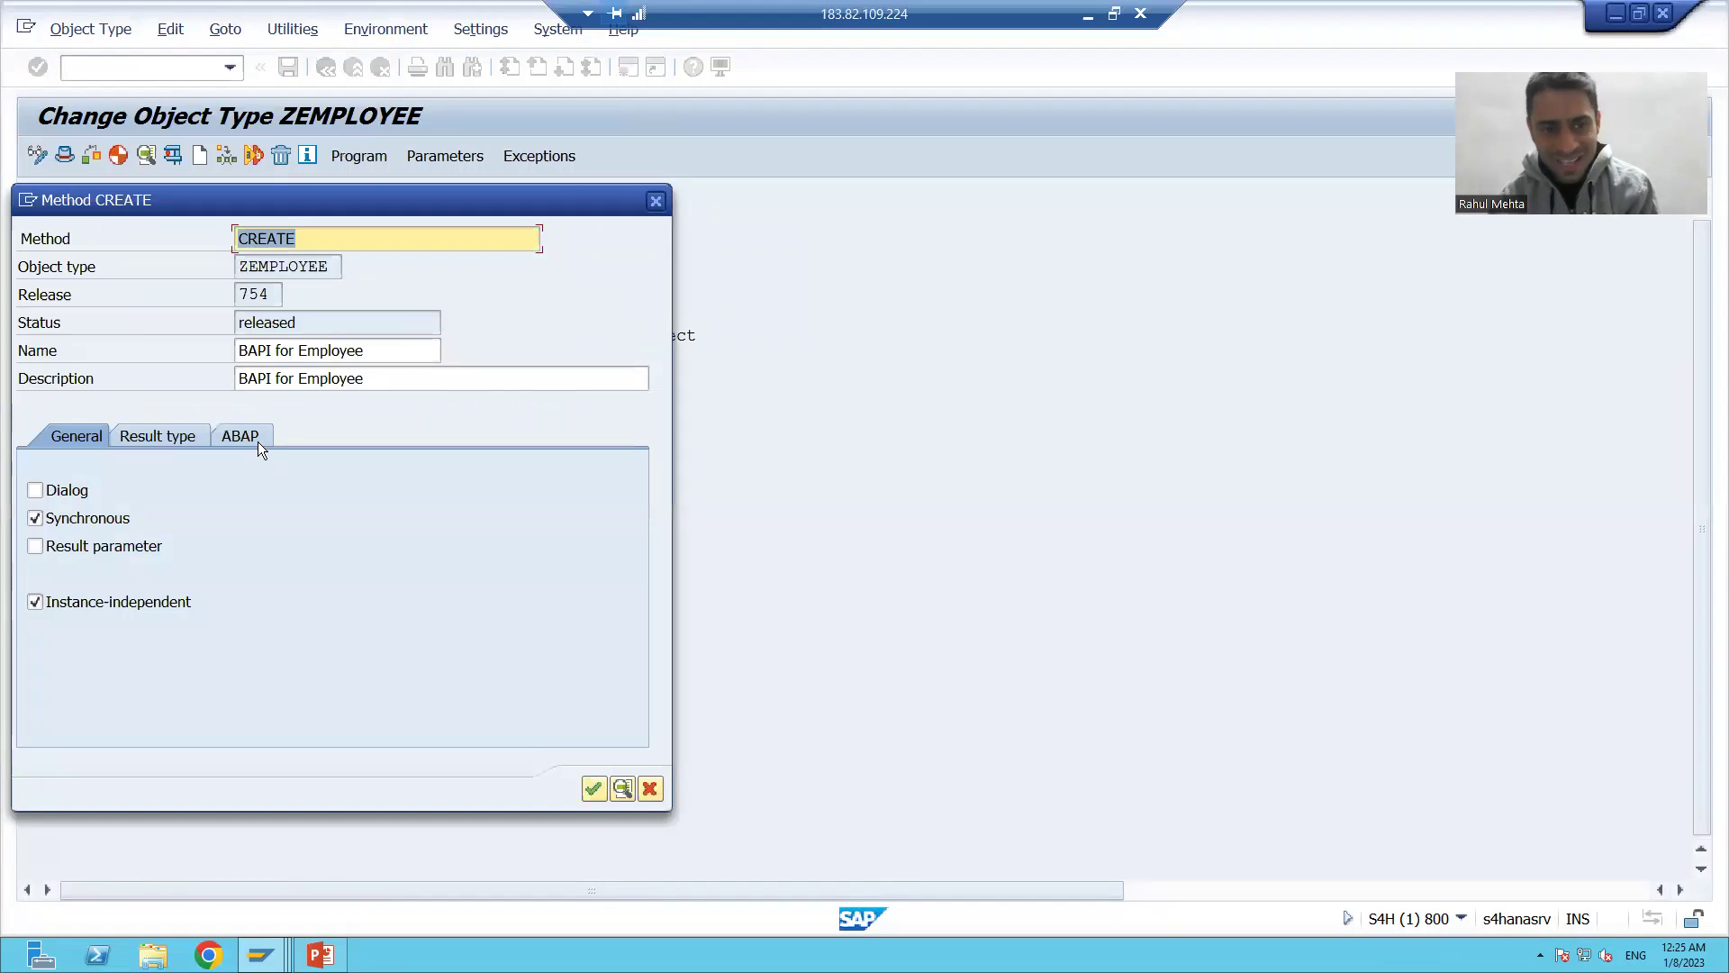
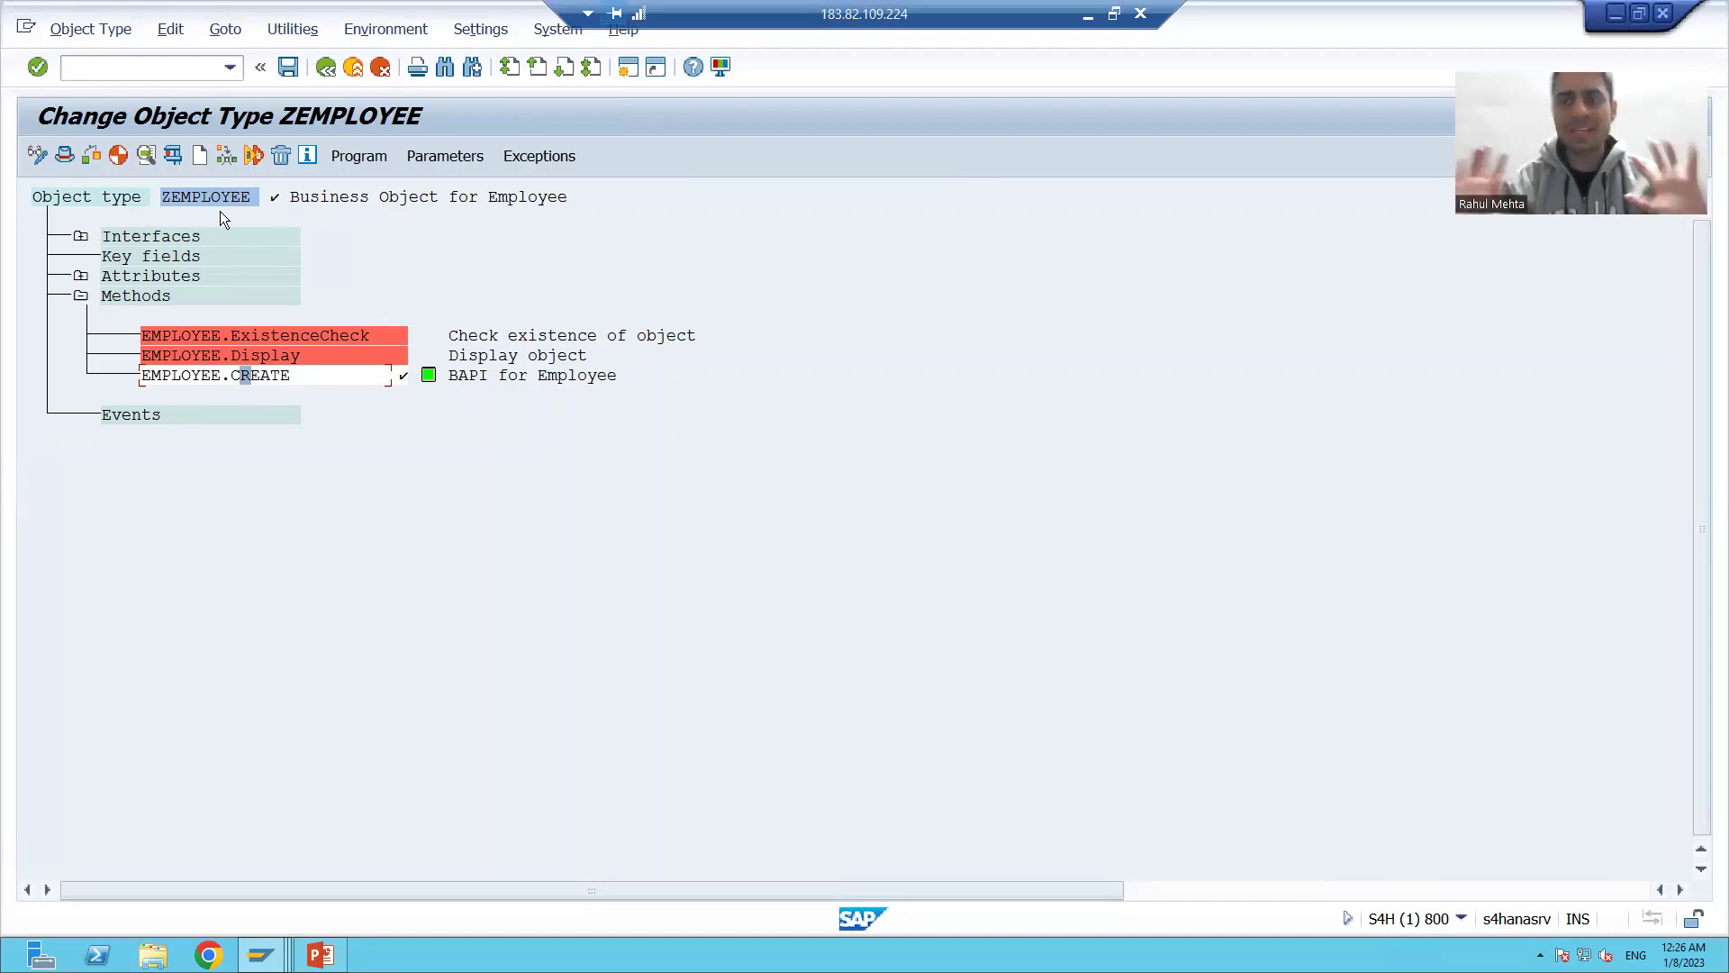
{"action": "key", "text": "Left"}
{"action": "key", "text": "Left"}
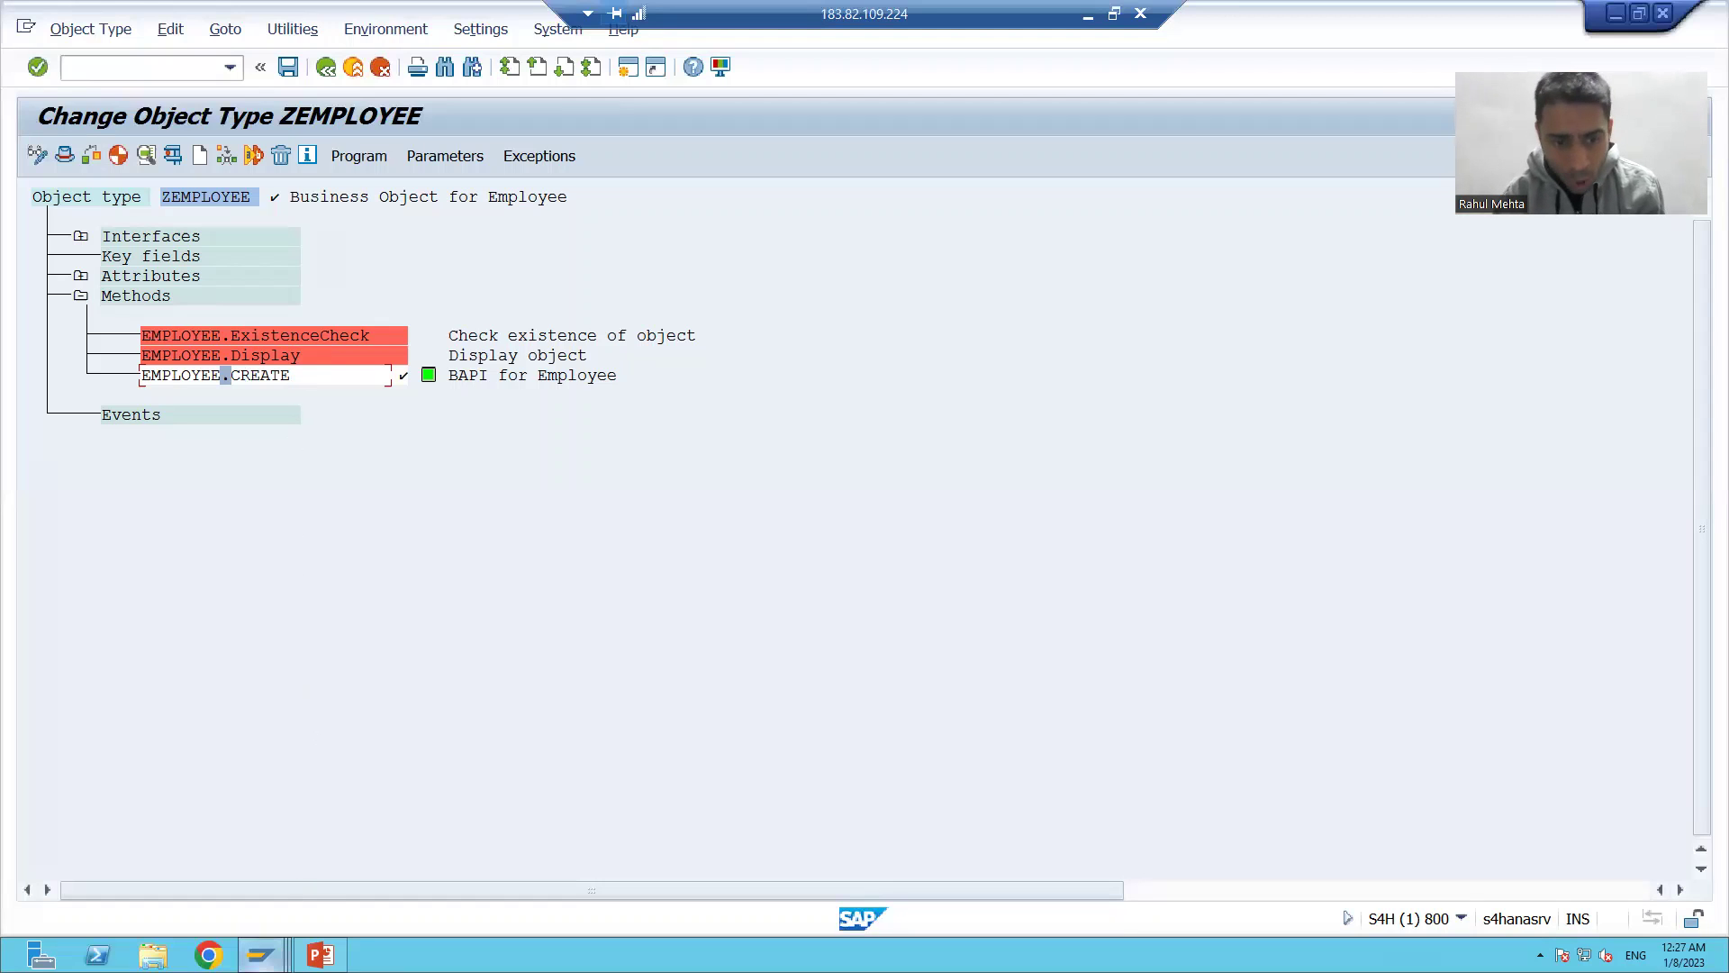
Step: Switch to the BAPI Explorer, refresh the alphabetical list and look for the custom employee object among the EMP entries
{"action": "left_click", "coordinate": [260, 955]}
{"action": "left_click", "coordinate": [676, 861]}
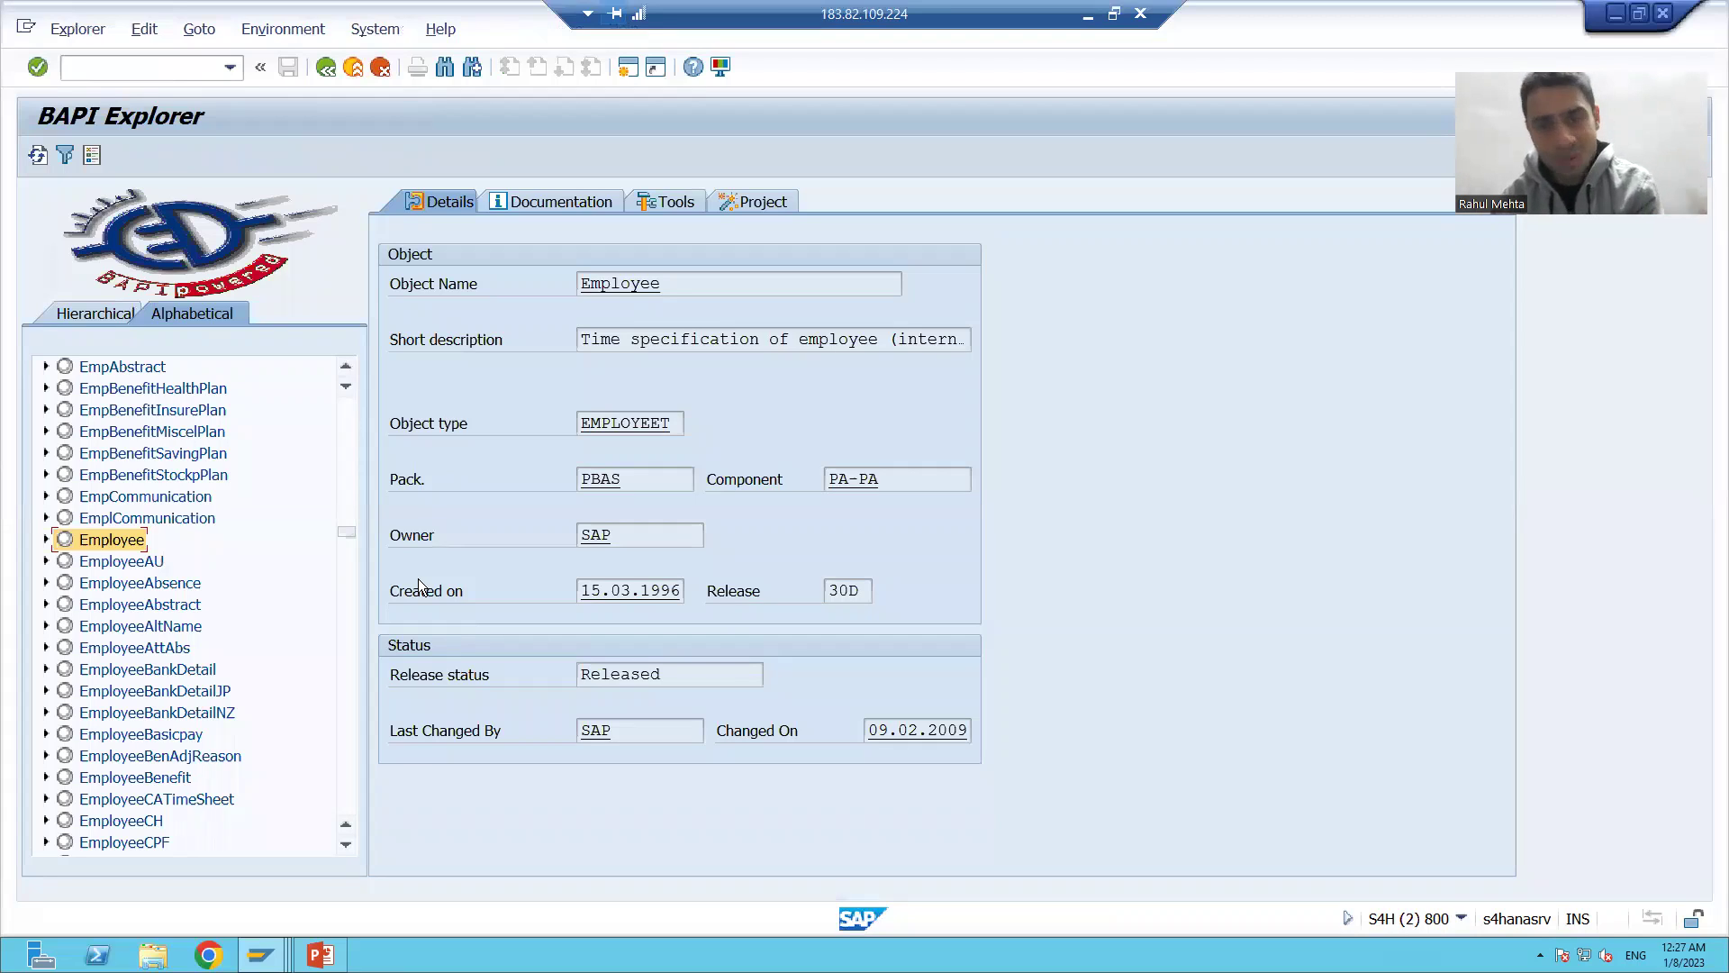
{"action": "left_click", "coordinate": [36, 155]}
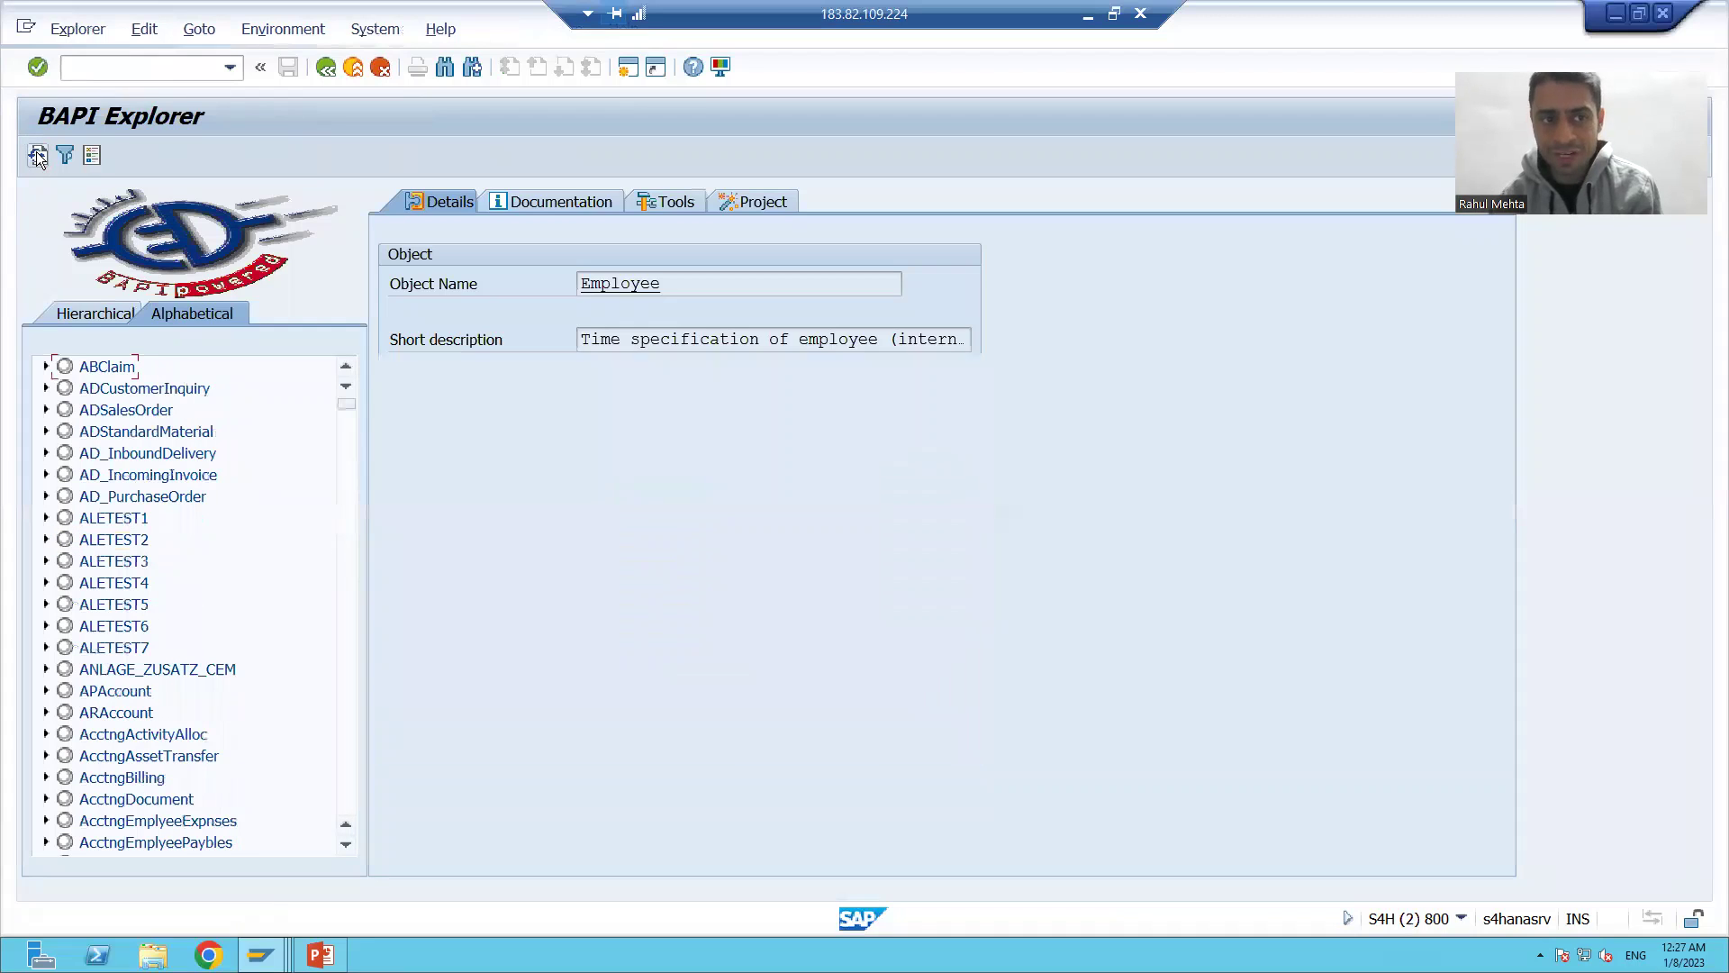
{"action": "left_click_drag", "start_coordinate": [346, 411], "coordinate": [349, 532]}
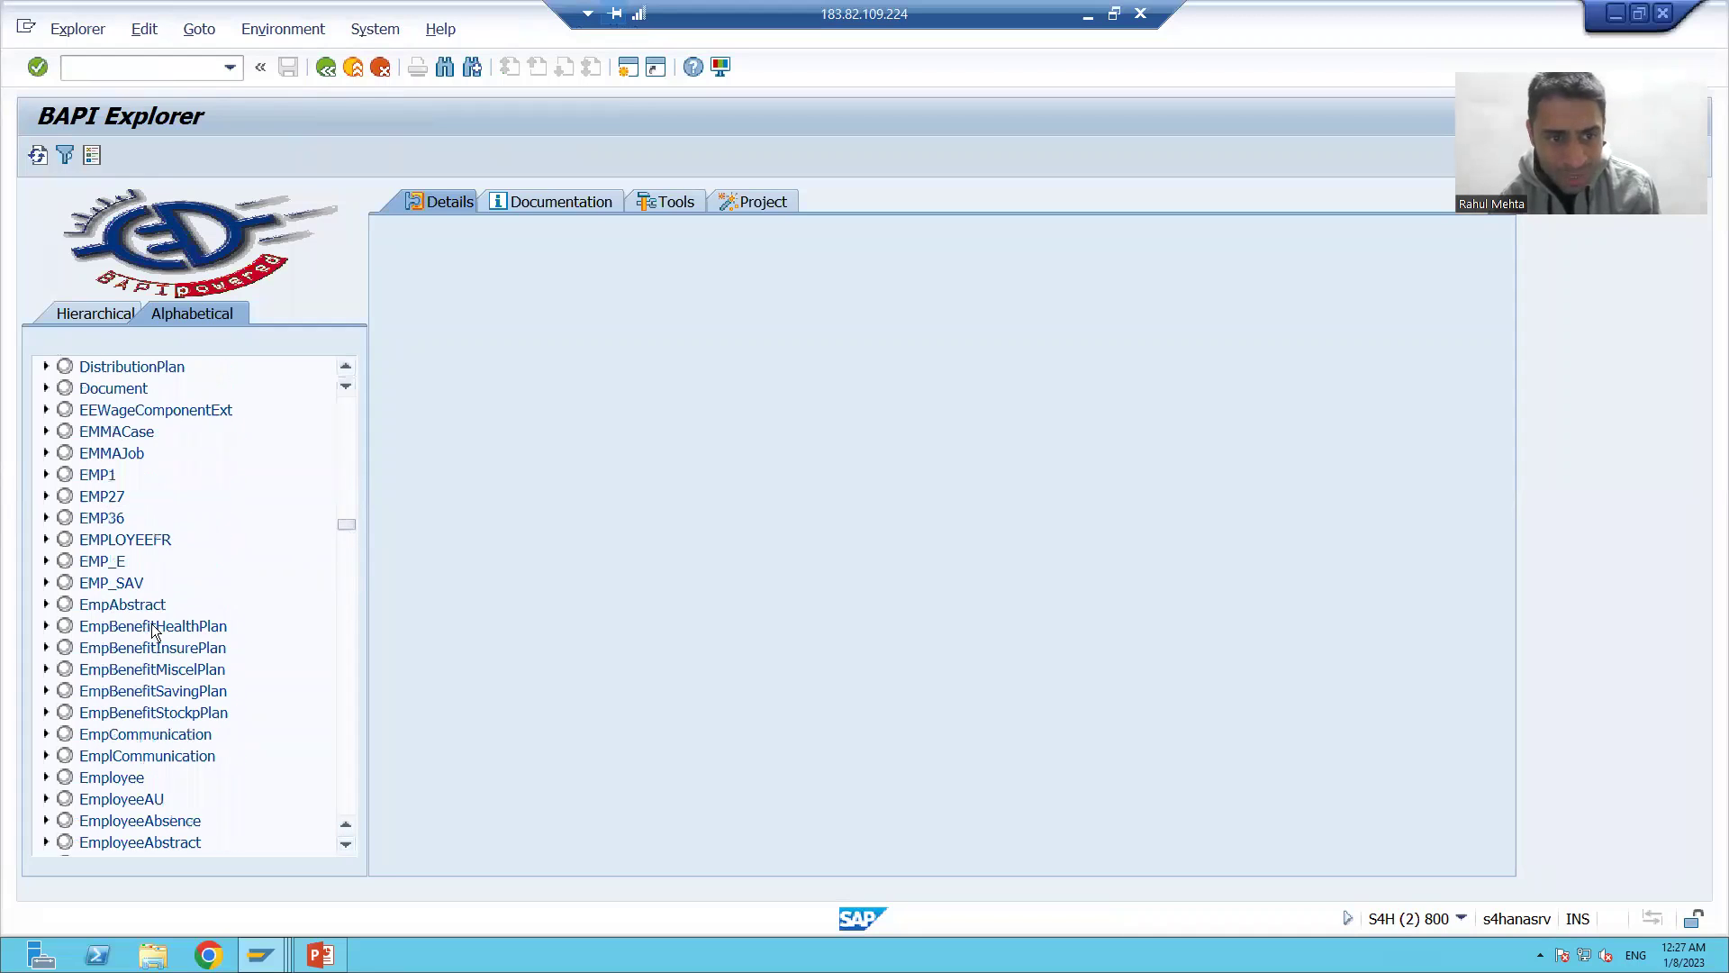
{"action": "scroll", "coordinate": [159, 508], "scroll_direction": "up", "scroll_amount": 2}
{"action": "scroll", "coordinate": [224, 553], "scroll_direction": "down", "scroll_amount": 2}
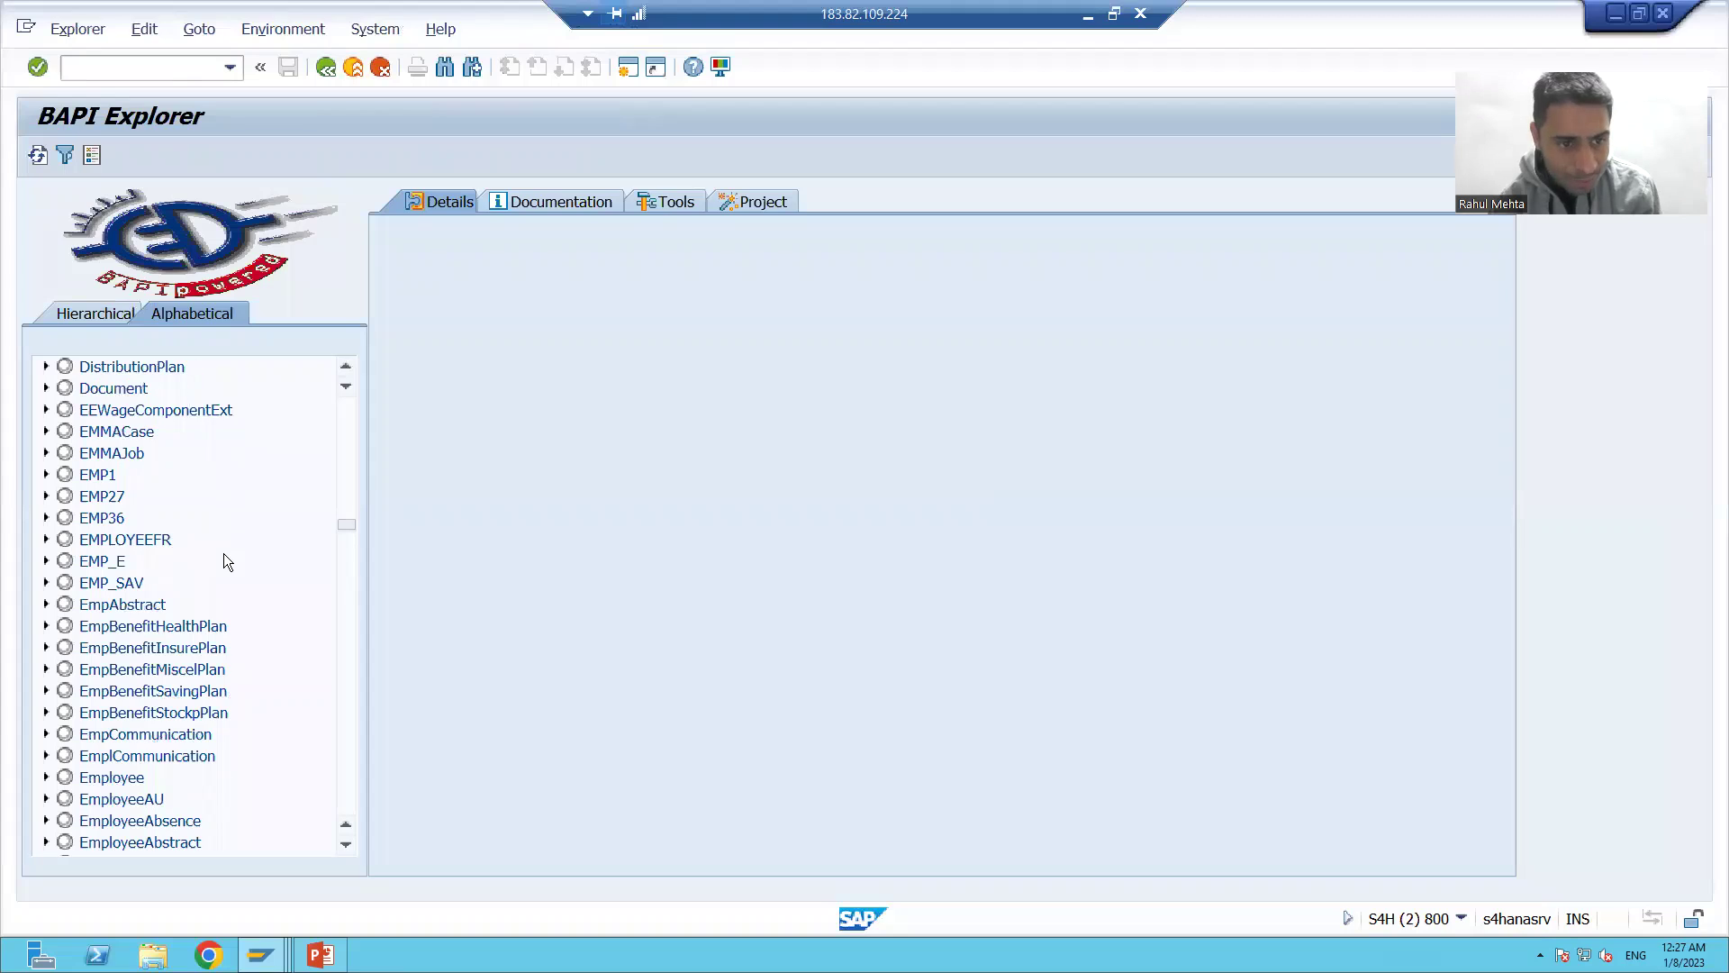
{"action": "scroll", "coordinate": [216, 542], "scroll_direction": "down", "scroll_amount": 1}
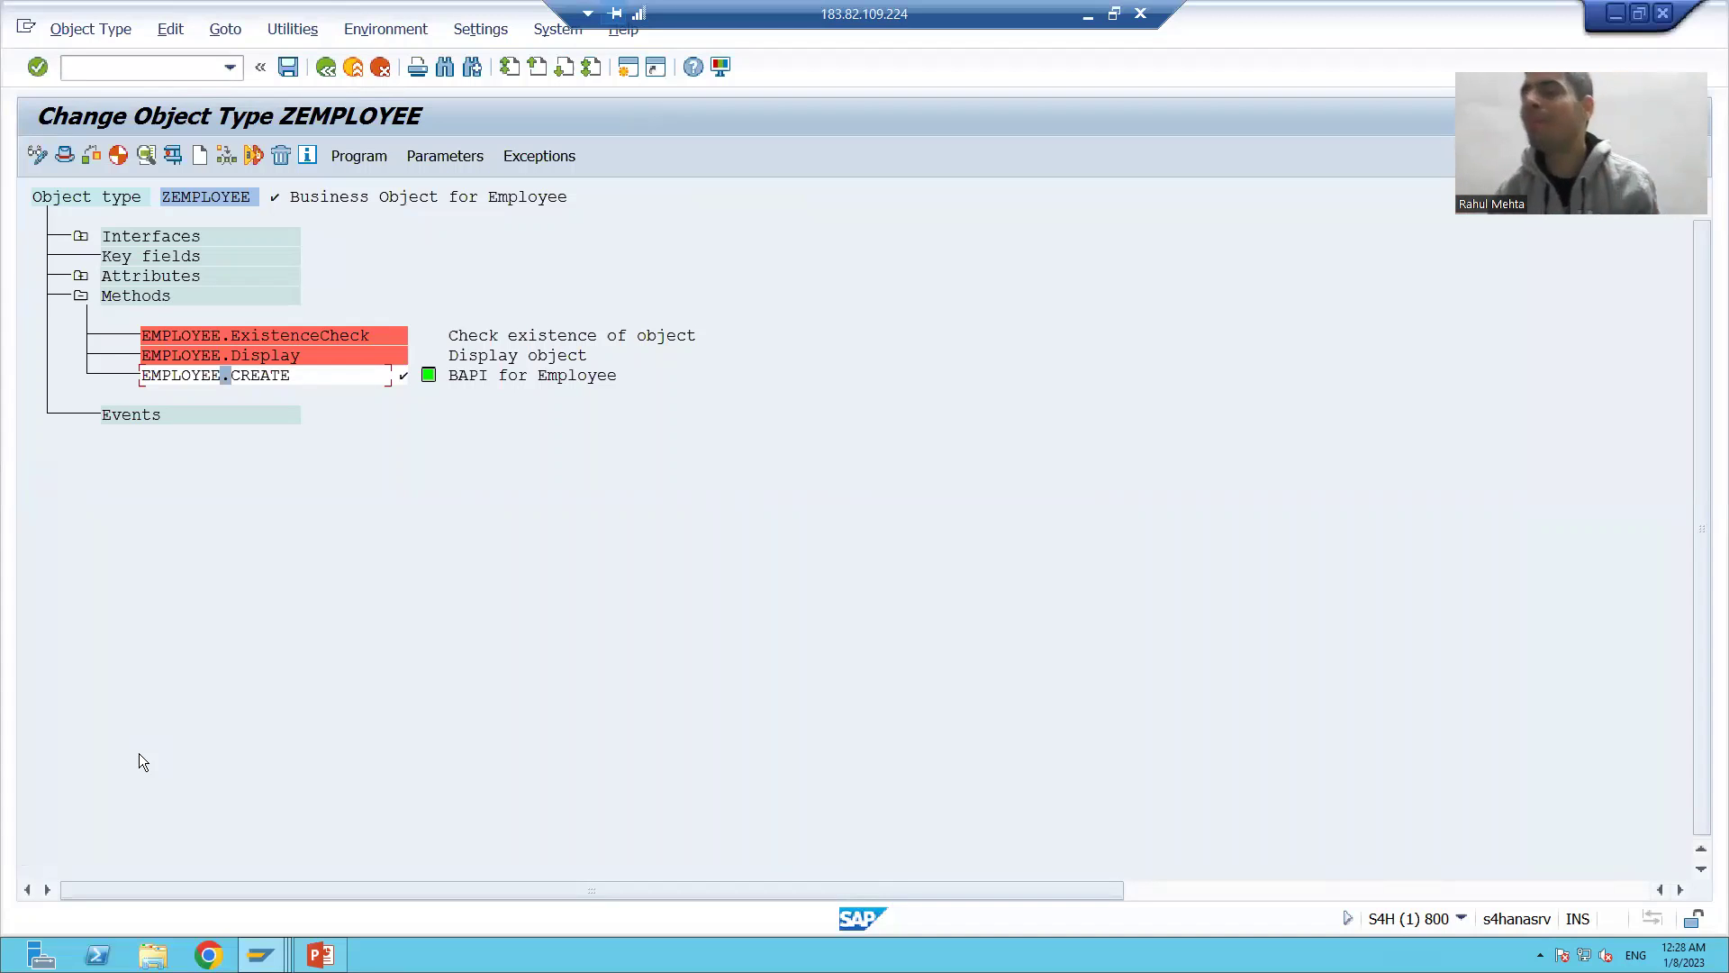
Step: Generate the object type ZEMPLOYEE, and refresh the object list in the BAPI Explorer
{"action": "left_click", "coordinate": [124, 159]}
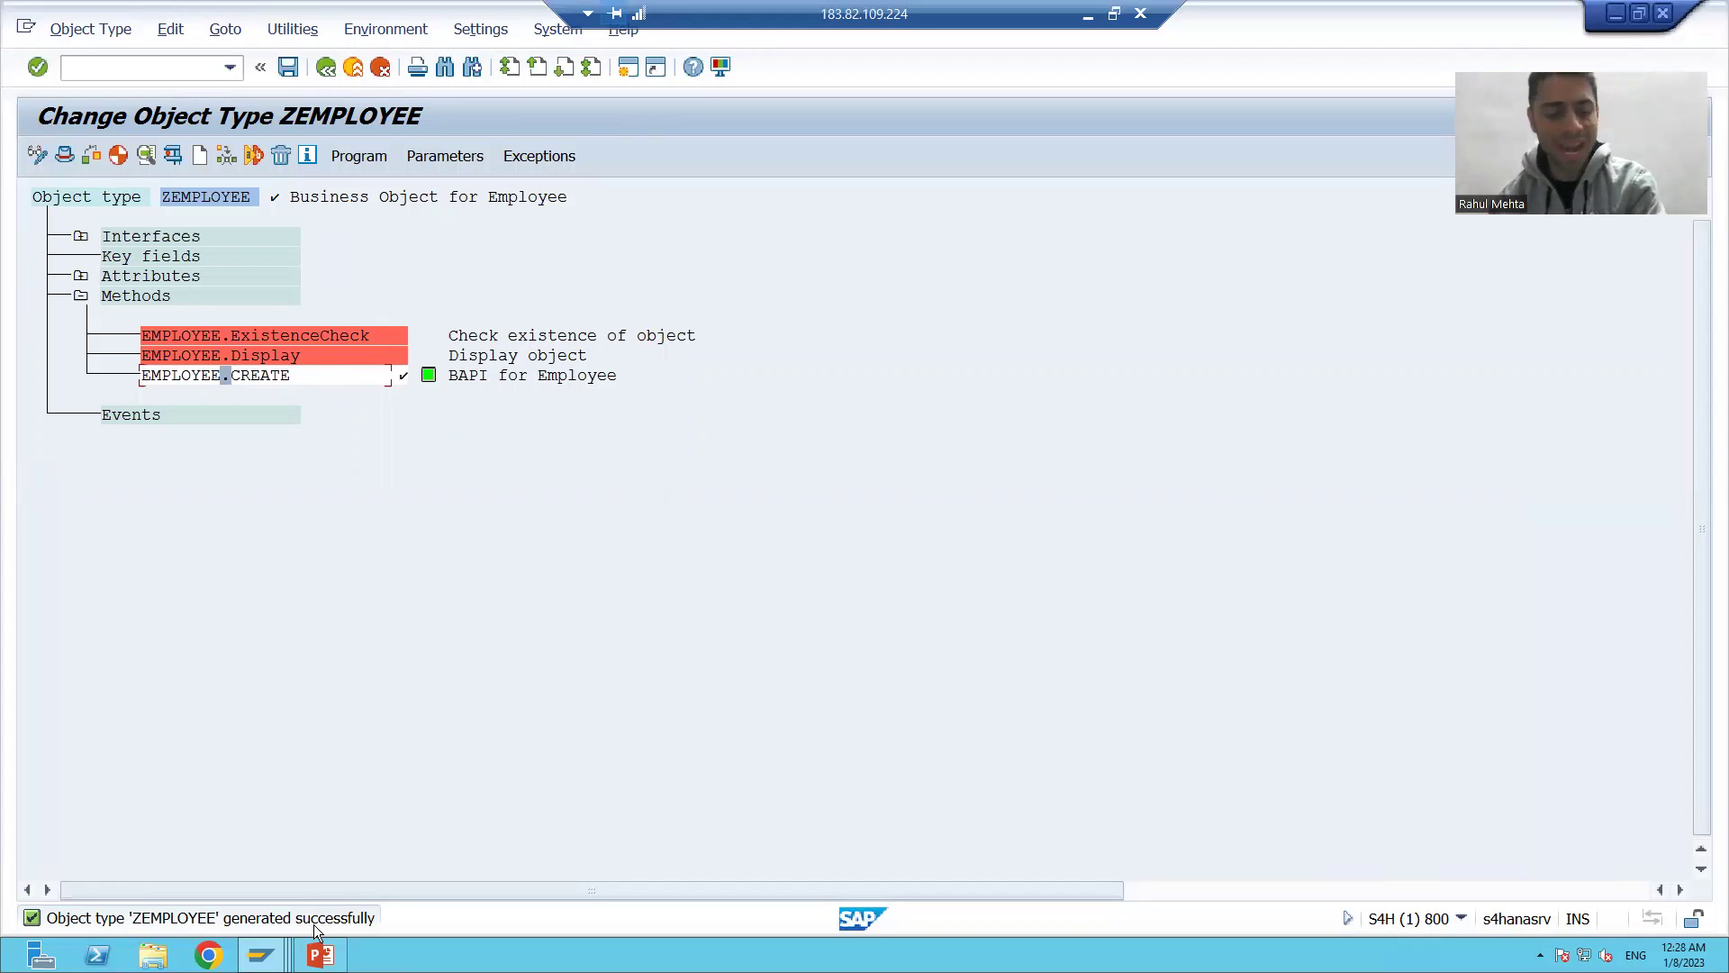
{"action": "key", "text": "alt+Tab"}
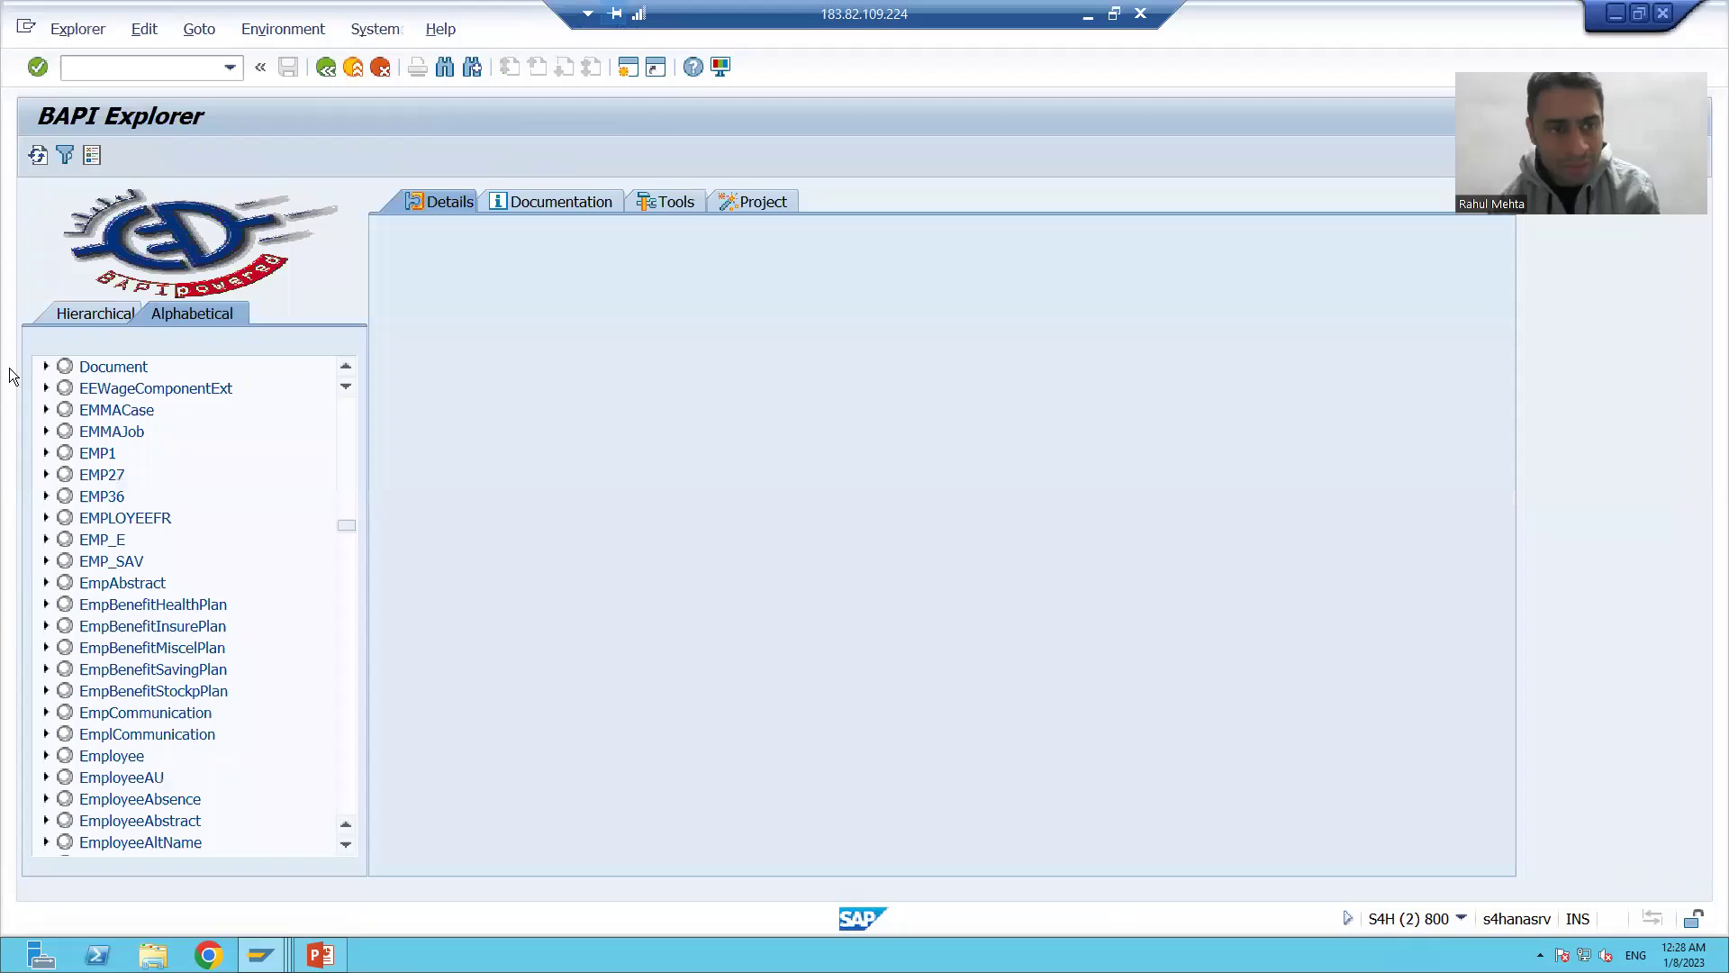
{"action": "left_click", "coordinate": [36, 154]}
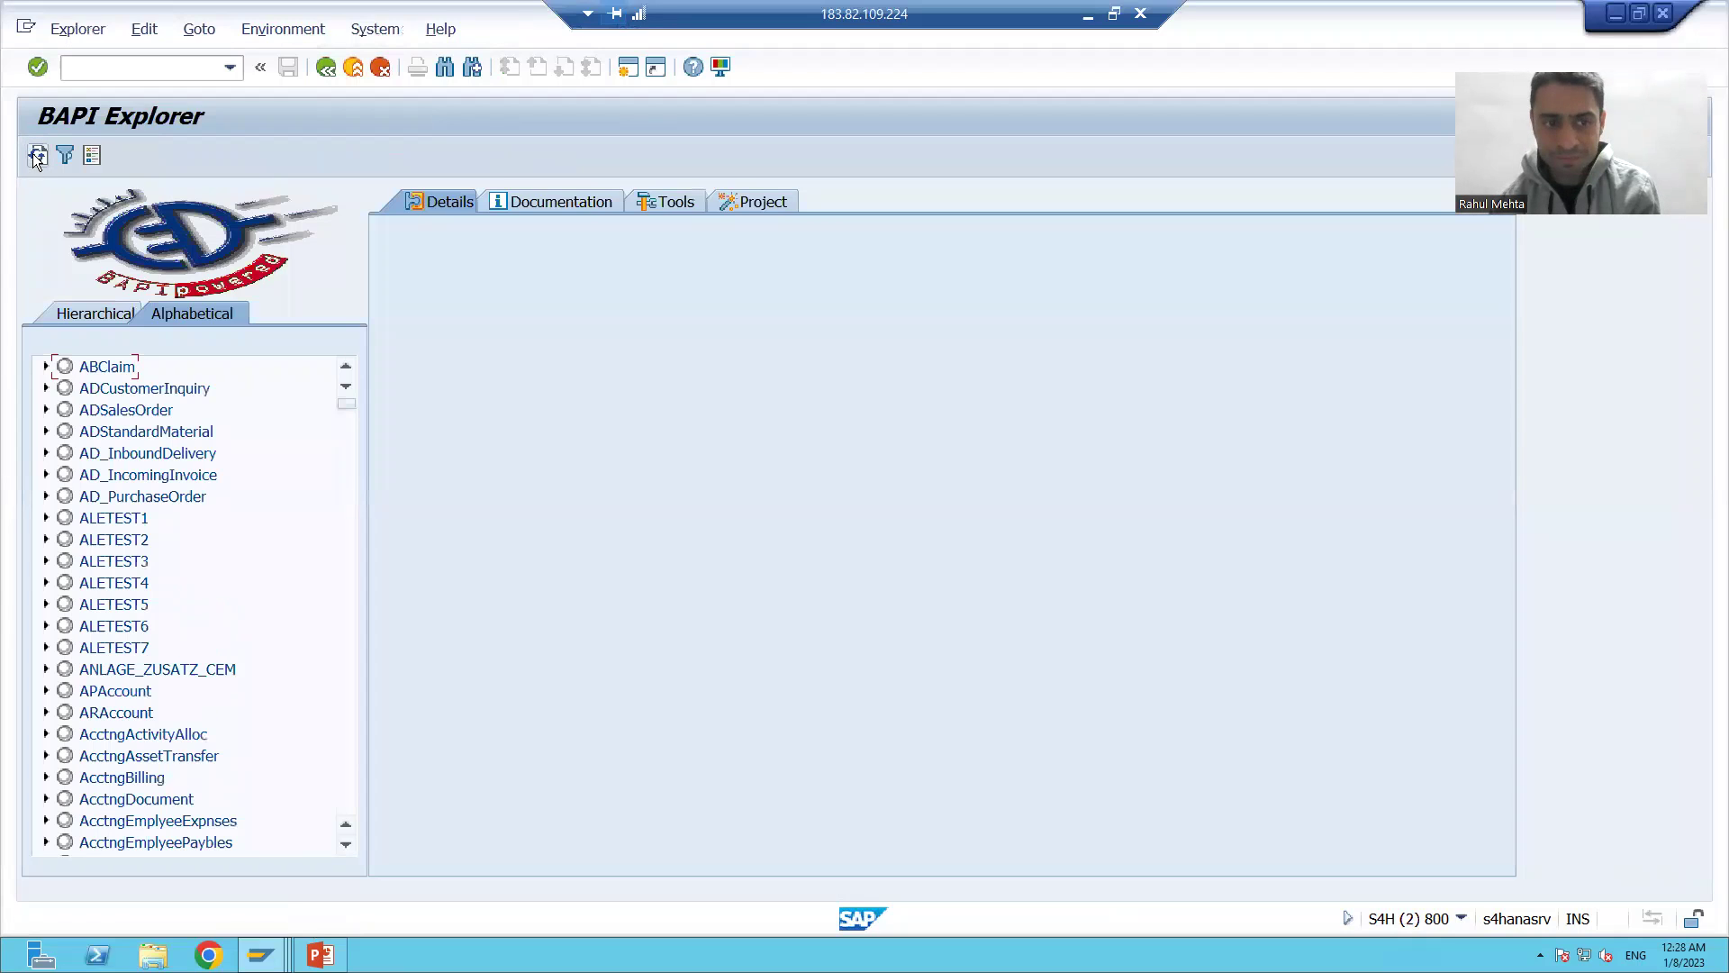
Step: Find the EMPLOYEE object in the alphabetical BAPI list and expand it to show its methods
{"action": "scroll", "coordinate": [283, 542], "scroll_direction": "down", "scroll_amount": 3}
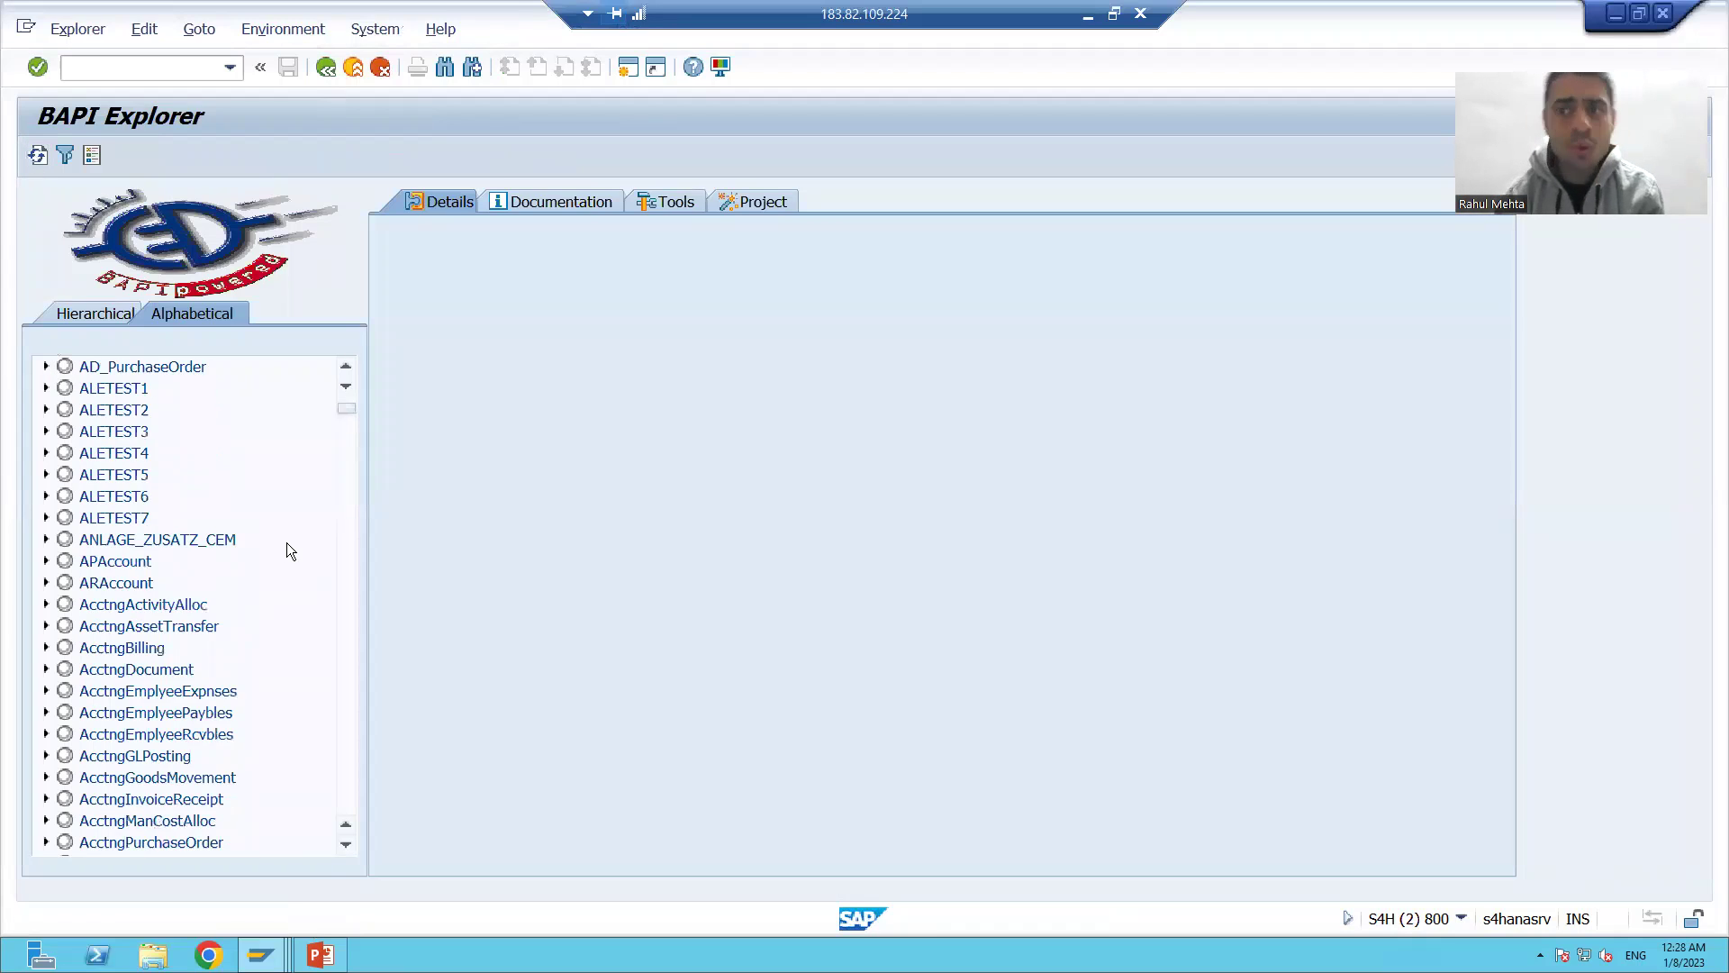
{"action": "scroll", "coordinate": [288, 542], "scroll_direction": "down", "scroll_amount": 7}
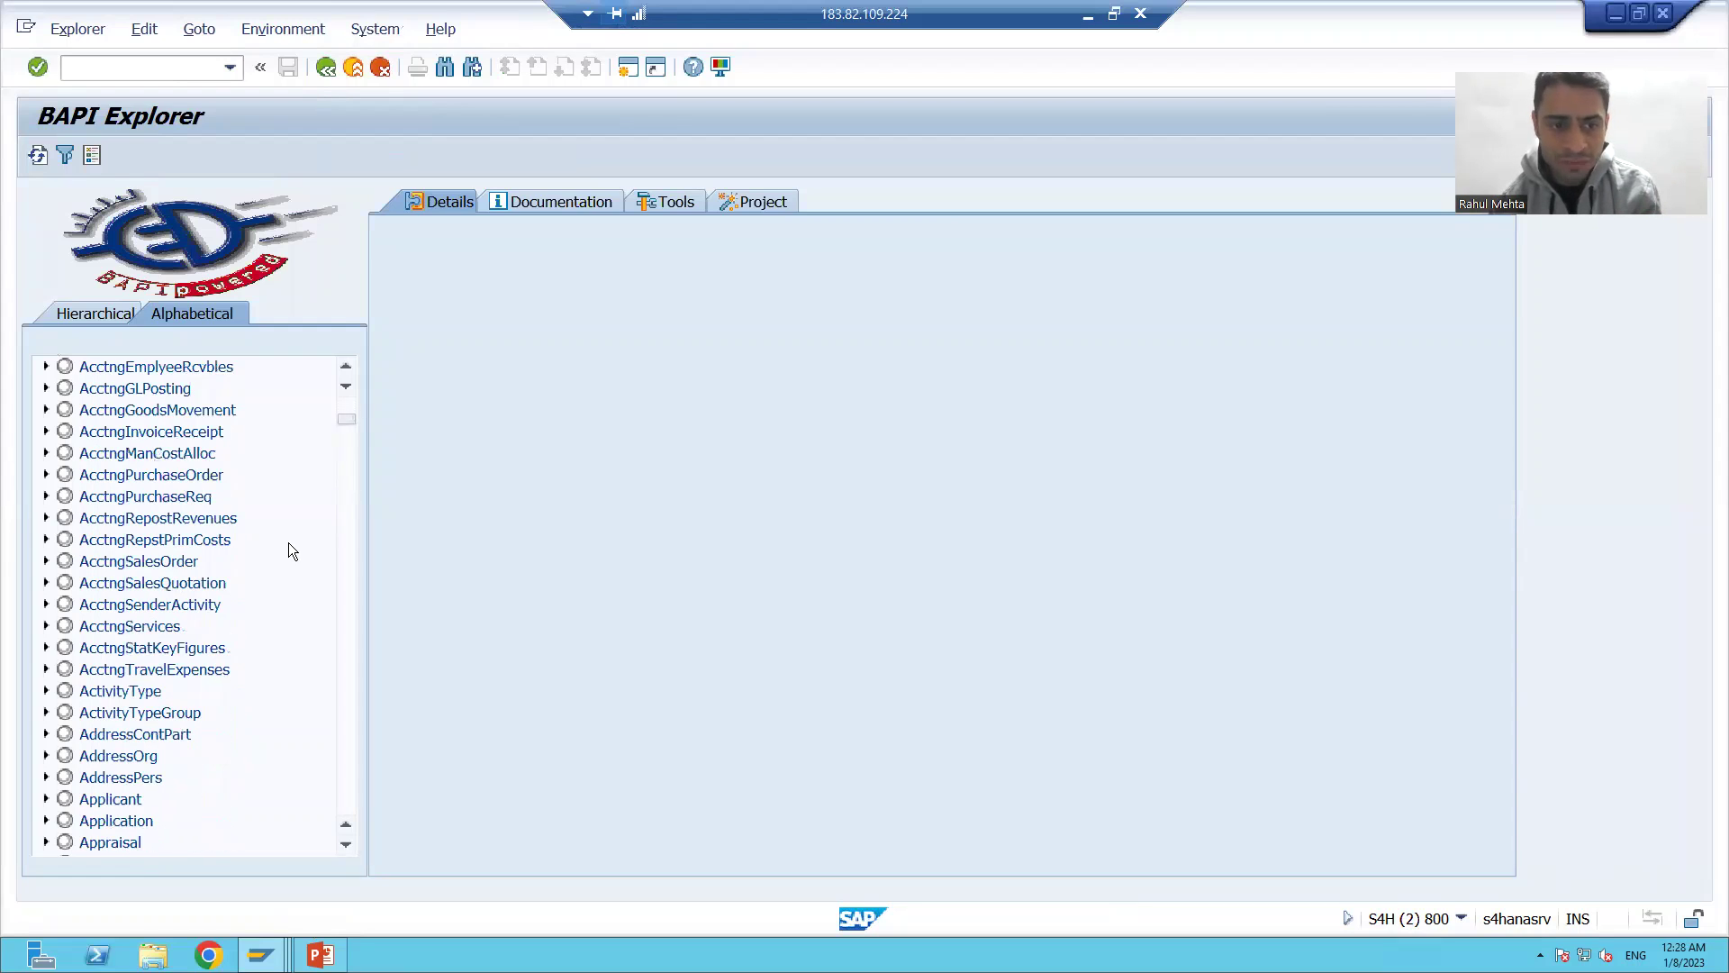
{"action": "left_click_drag", "start_coordinate": [350, 436], "coordinate": [353, 494]}
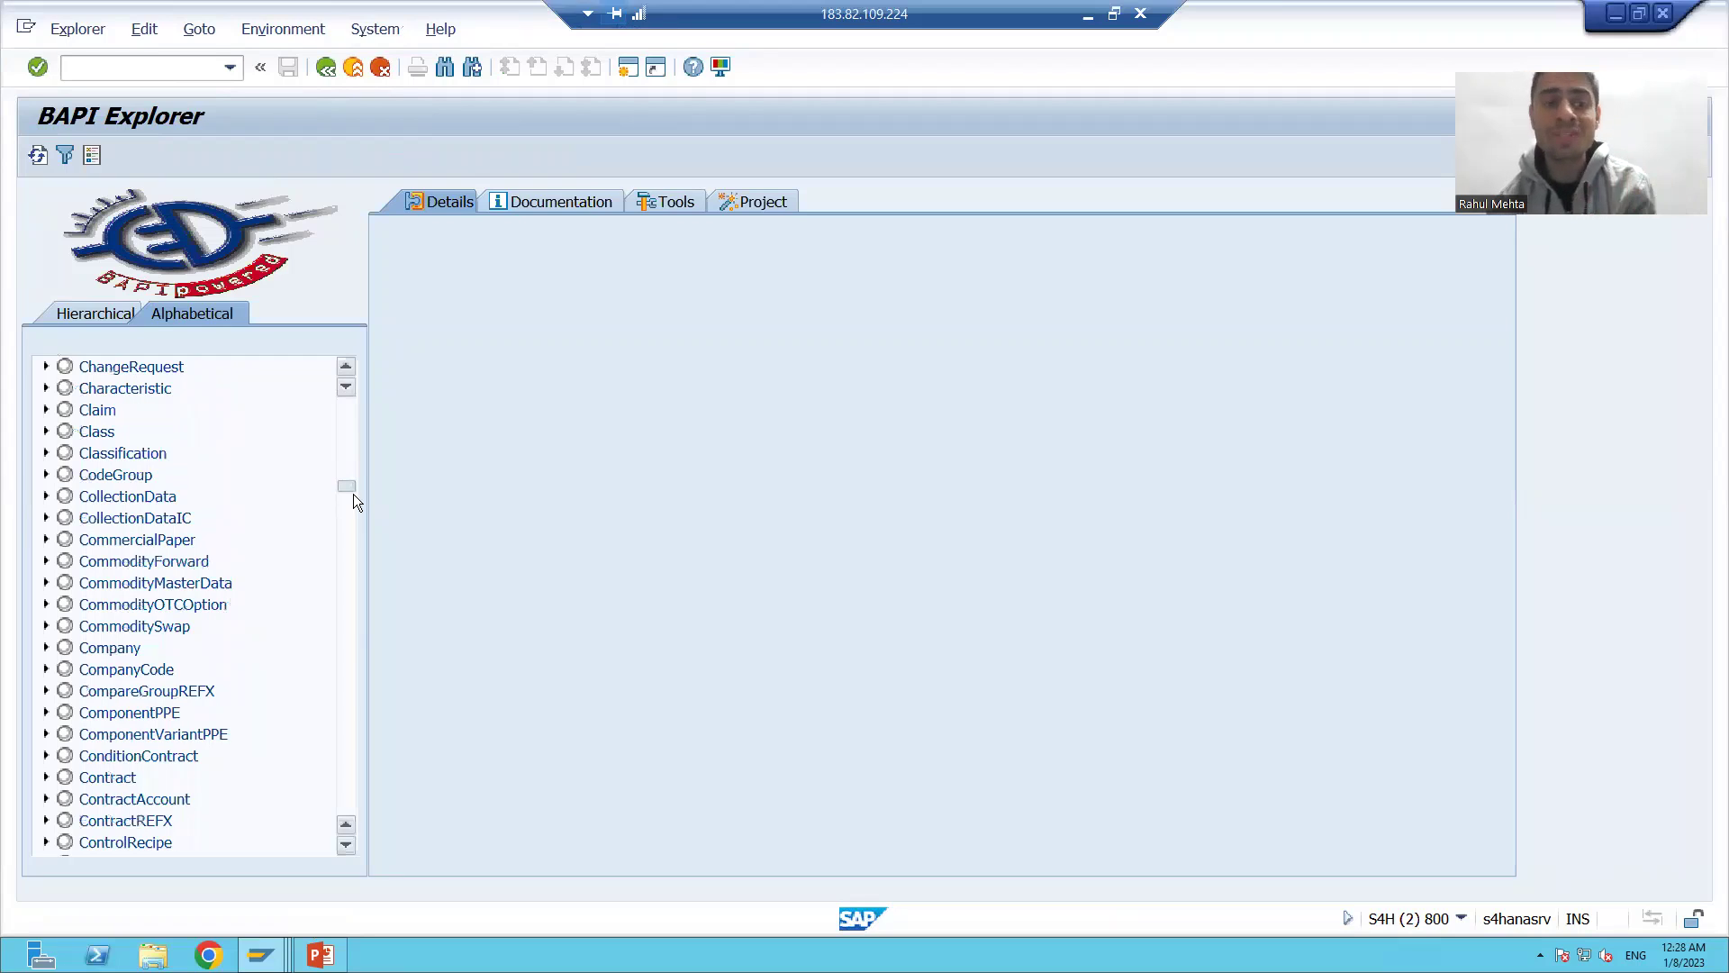
{"action": "scroll", "coordinate": [348, 609], "scroll_direction": "down", "scroll_amount": 6}
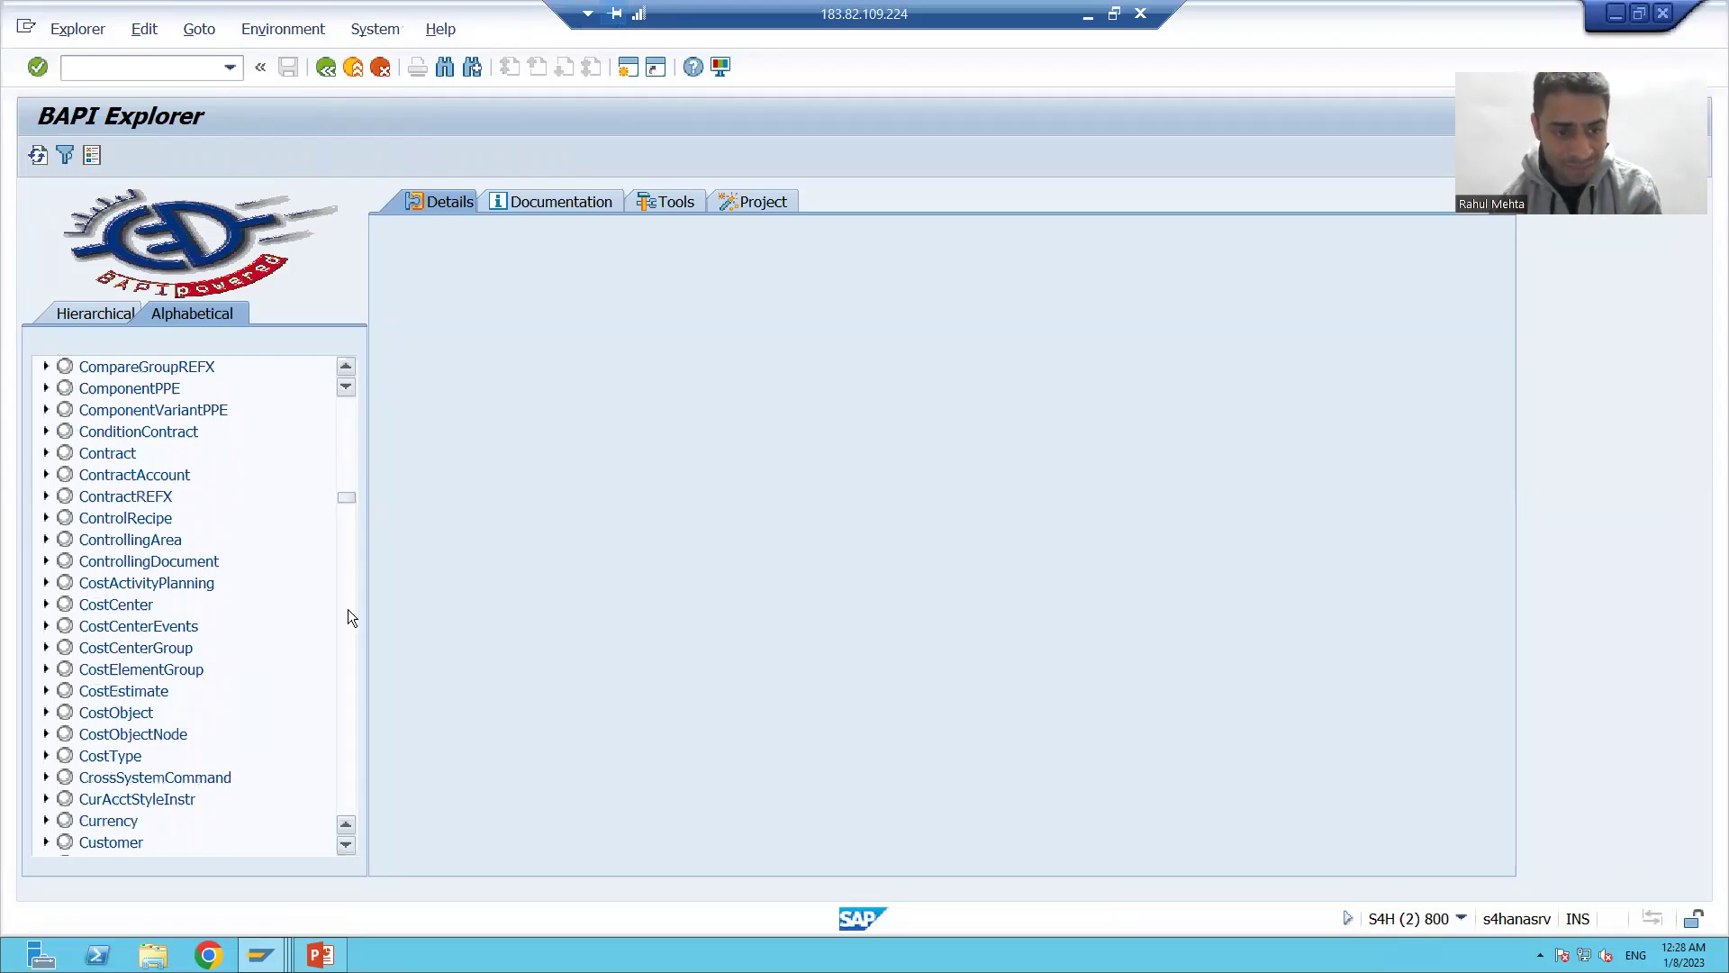
{"action": "scroll", "coordinate": [348, 612], "scroll_direction": "down", "scroll_amount": 7}
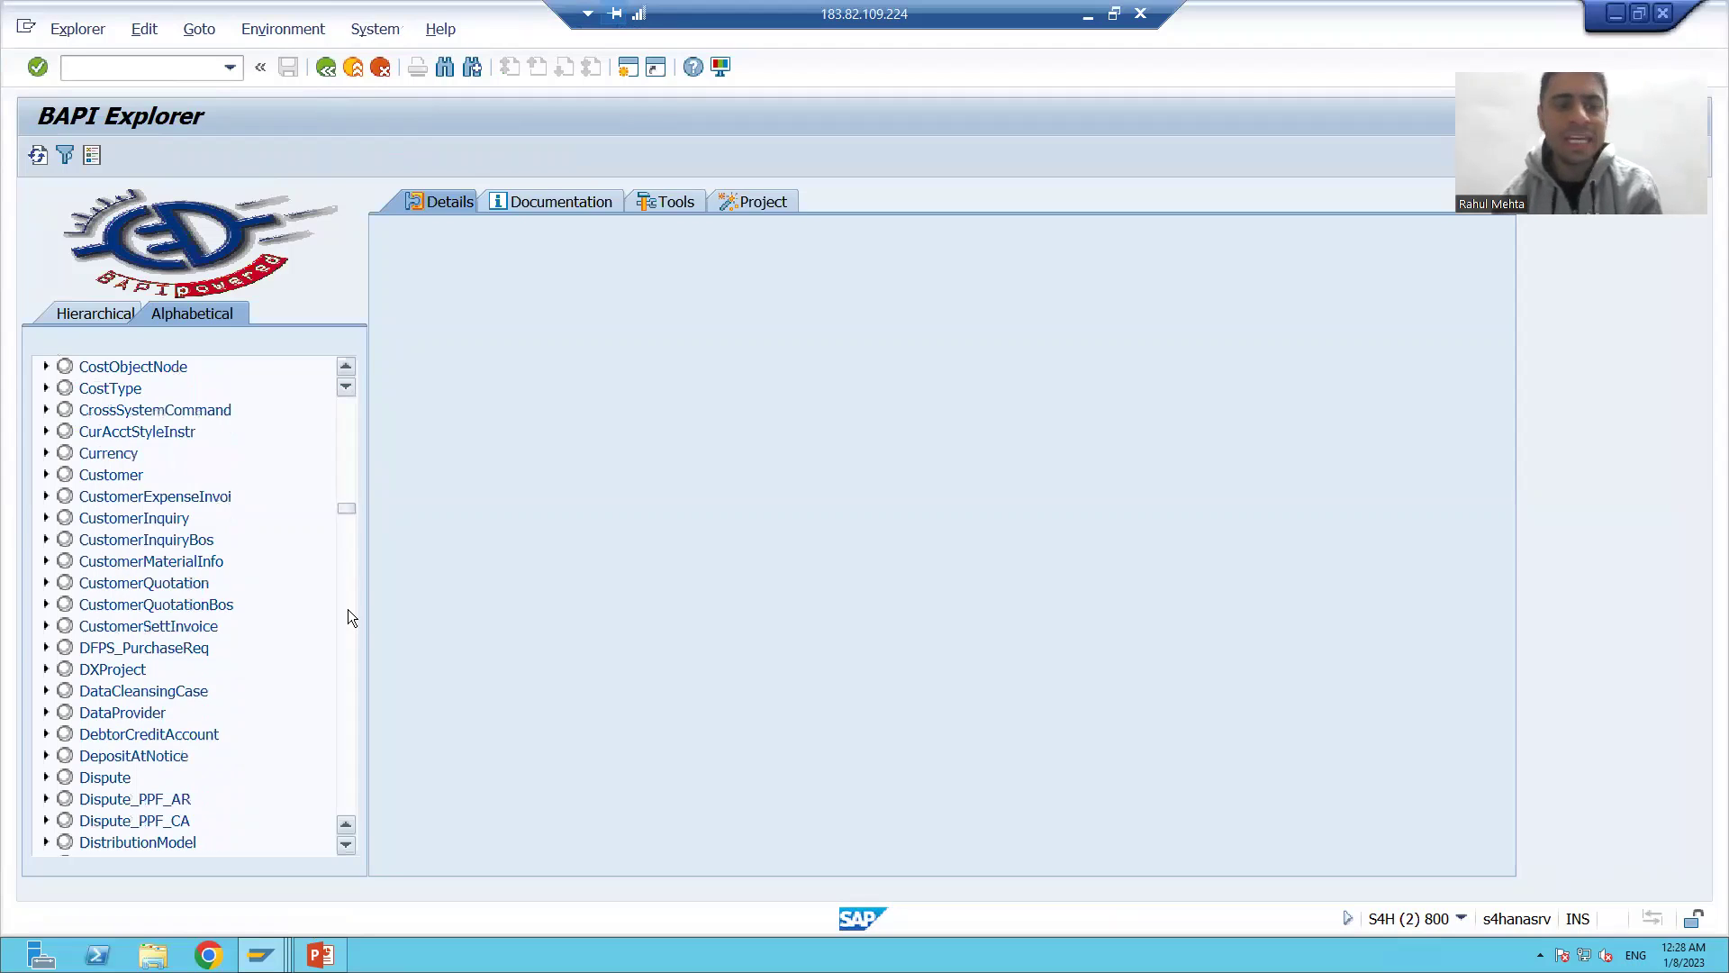
{"action": "scroll", "coordinate": [348, 617], "scroll_direction": "down", "scroll_amount": 4}
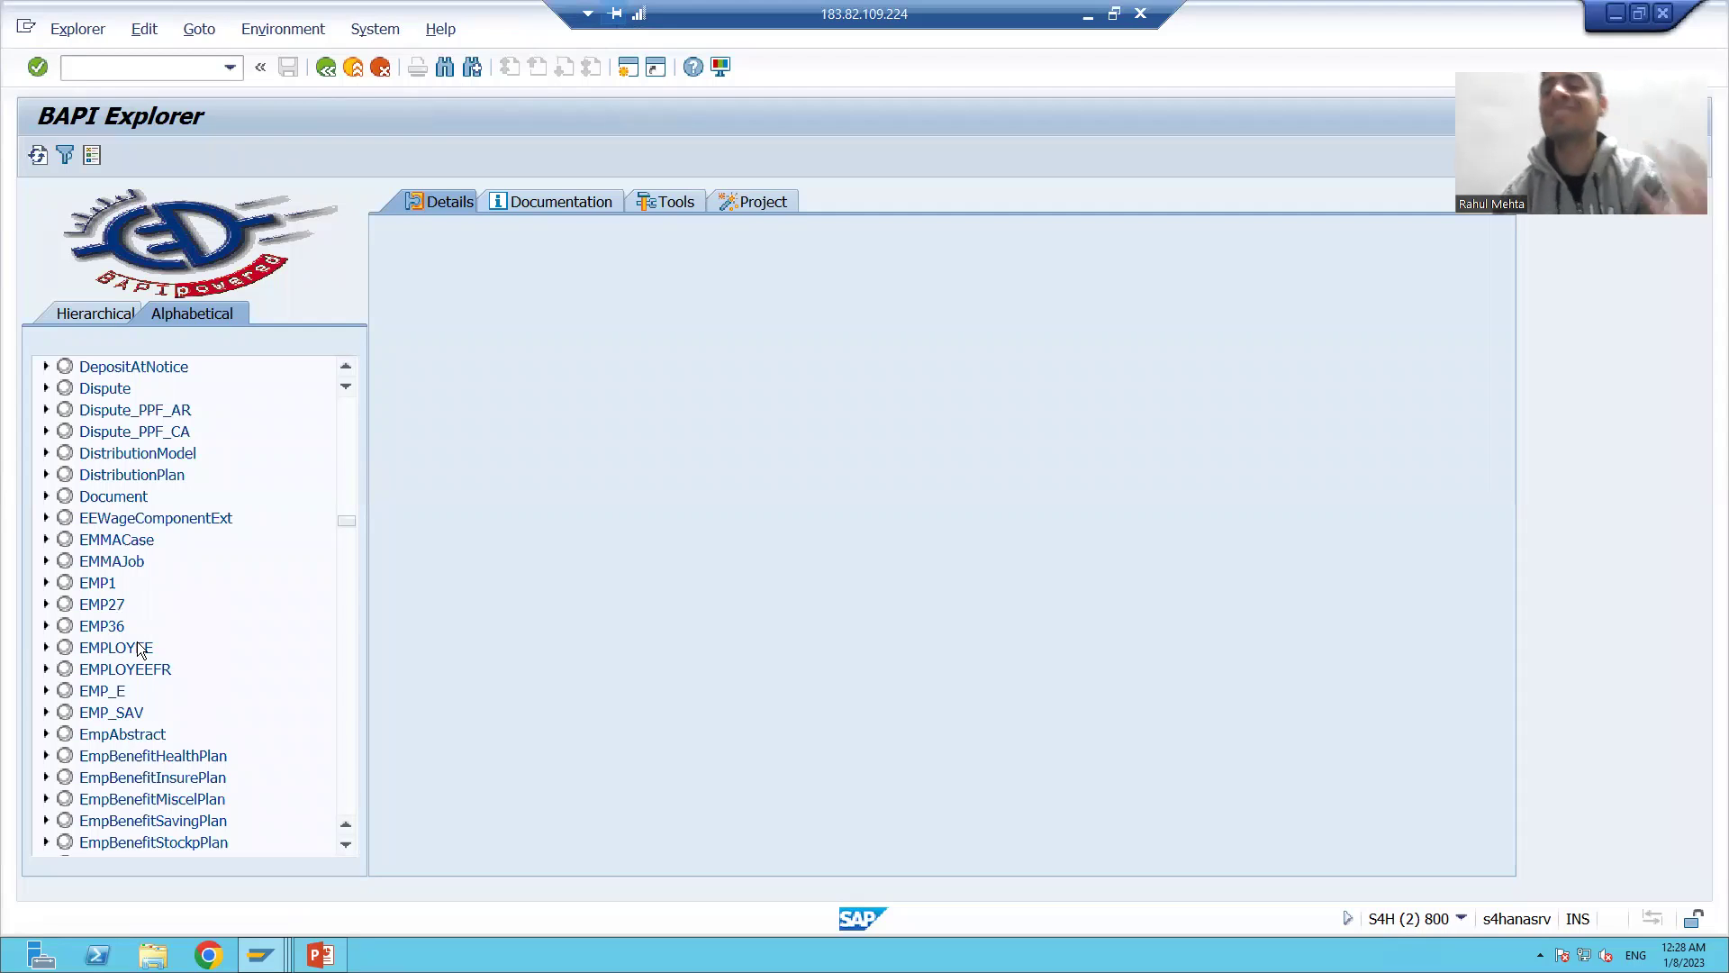
{"action": "left_click", "coordinate": [43, 650]}
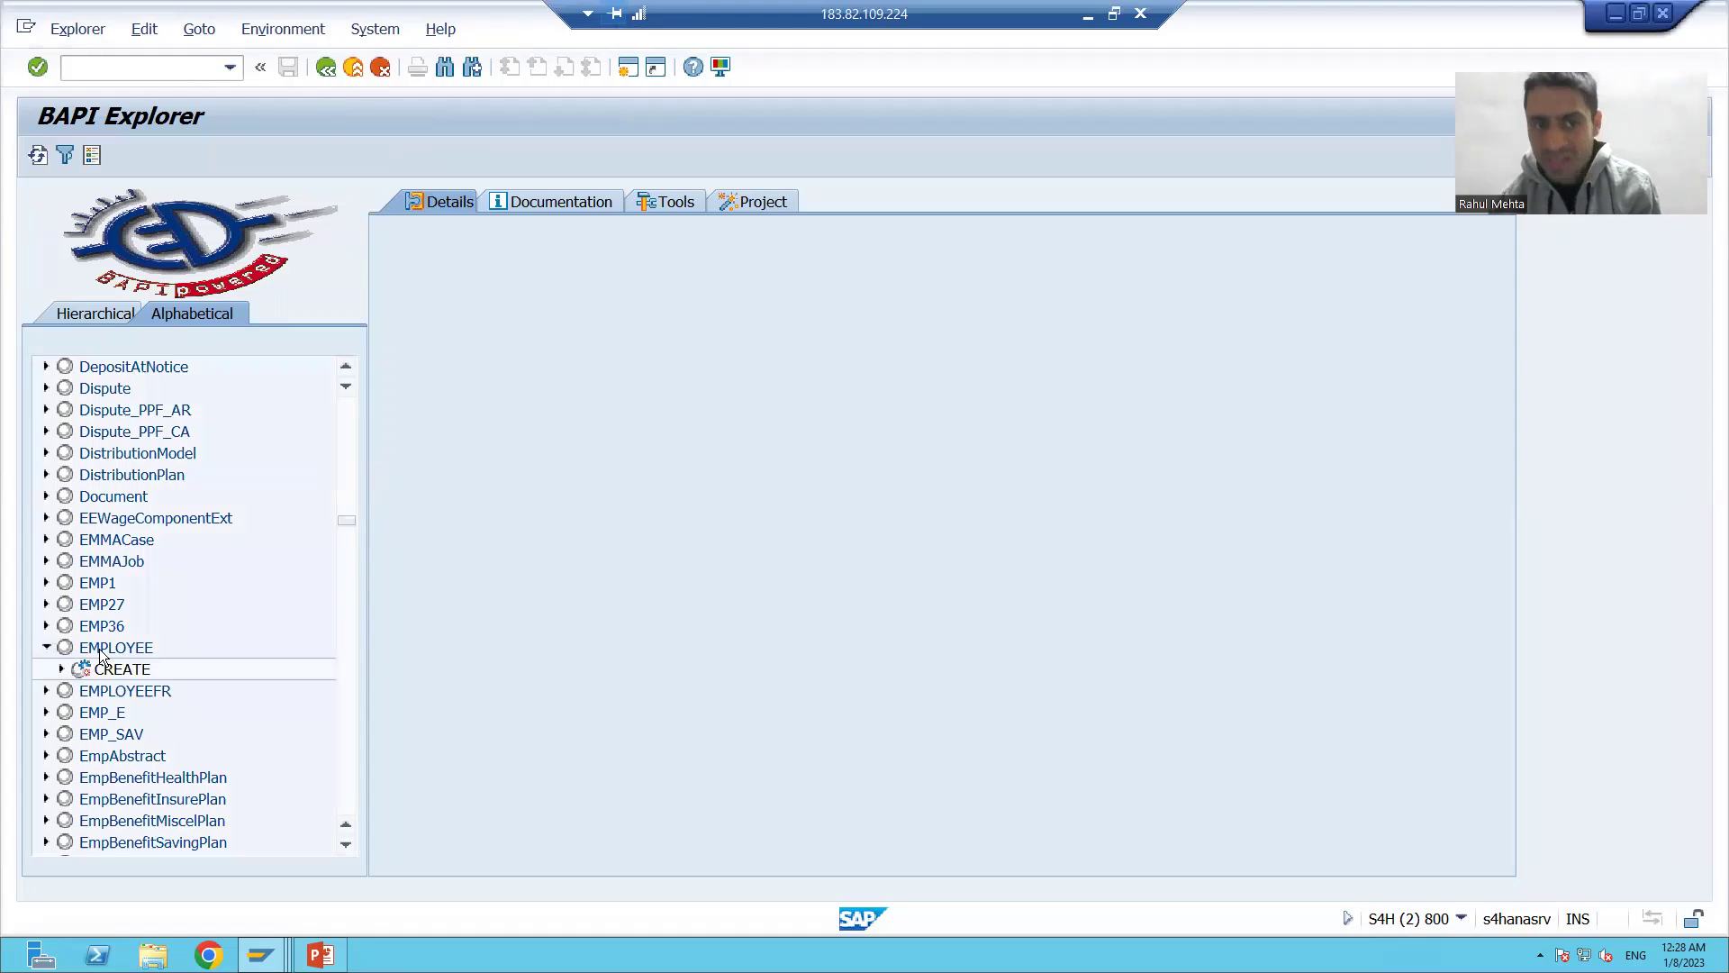
Step: Switch to the object type editor, open the basic data of ZEMPLOYEE and check its object type and object name
{"action": "key", "text": "alt+Tab"}
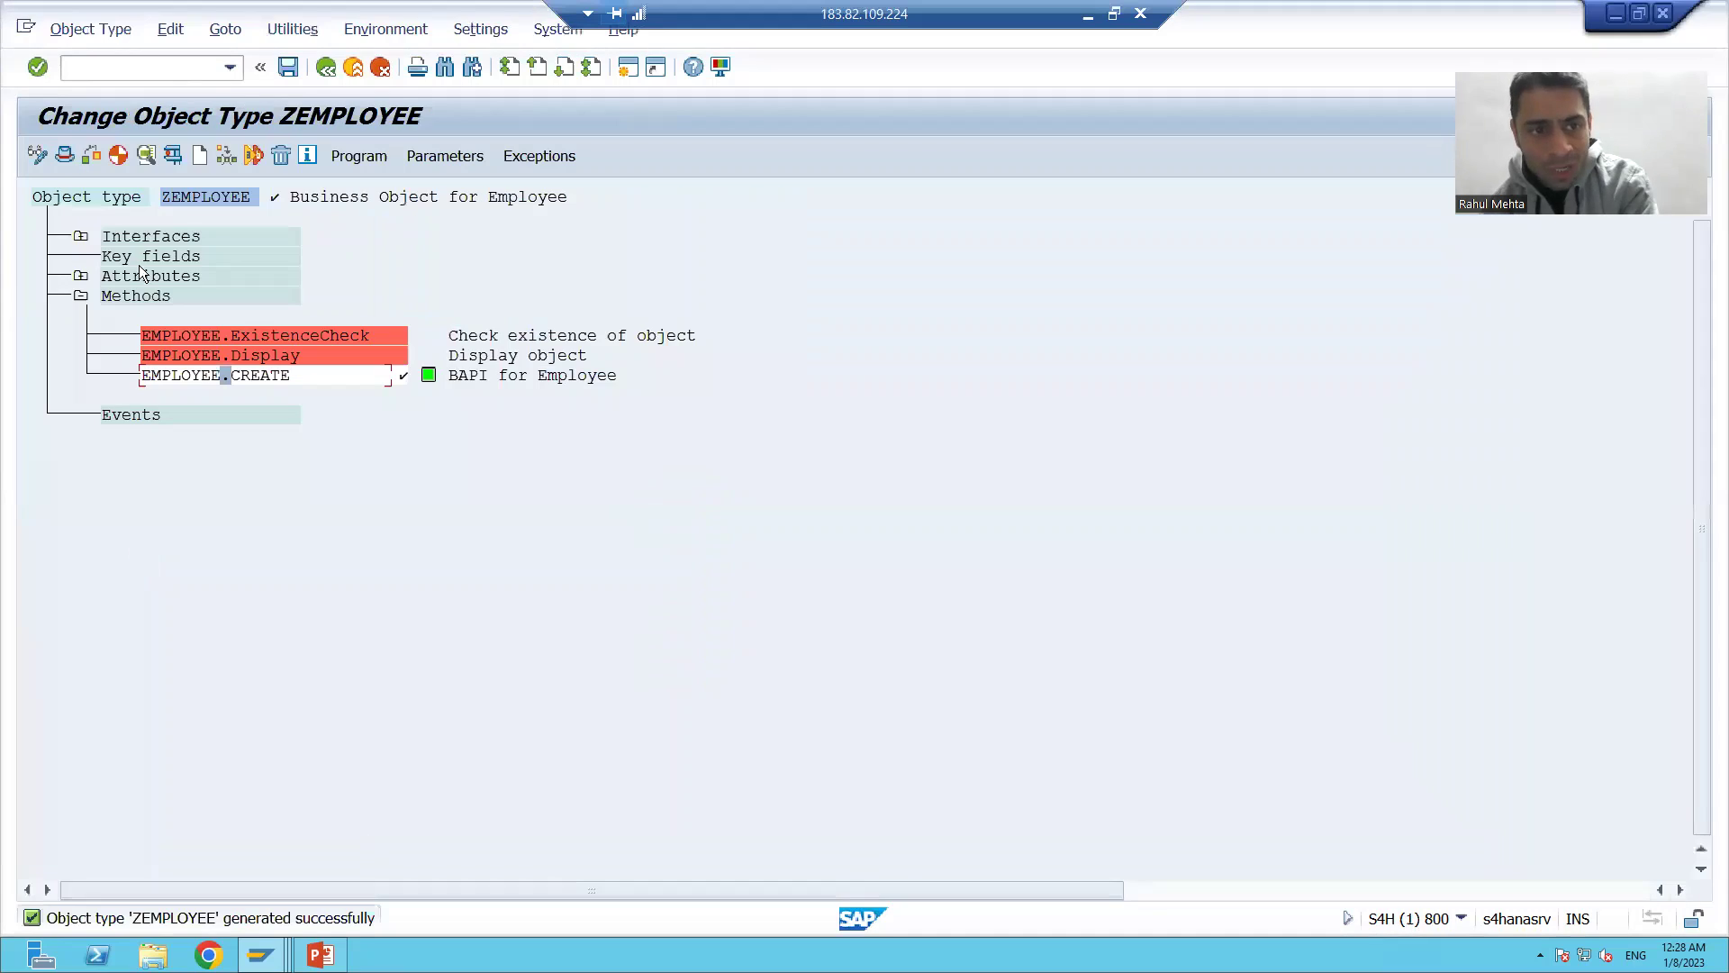
{"action": "double_click", "coordinate": [236, 199]}
{"action": "left_click_drag", "start_coordinate": [264, 227], "coordinate": [180, 227]}
{"action": "left_click", "coordinate": [183, 230]}
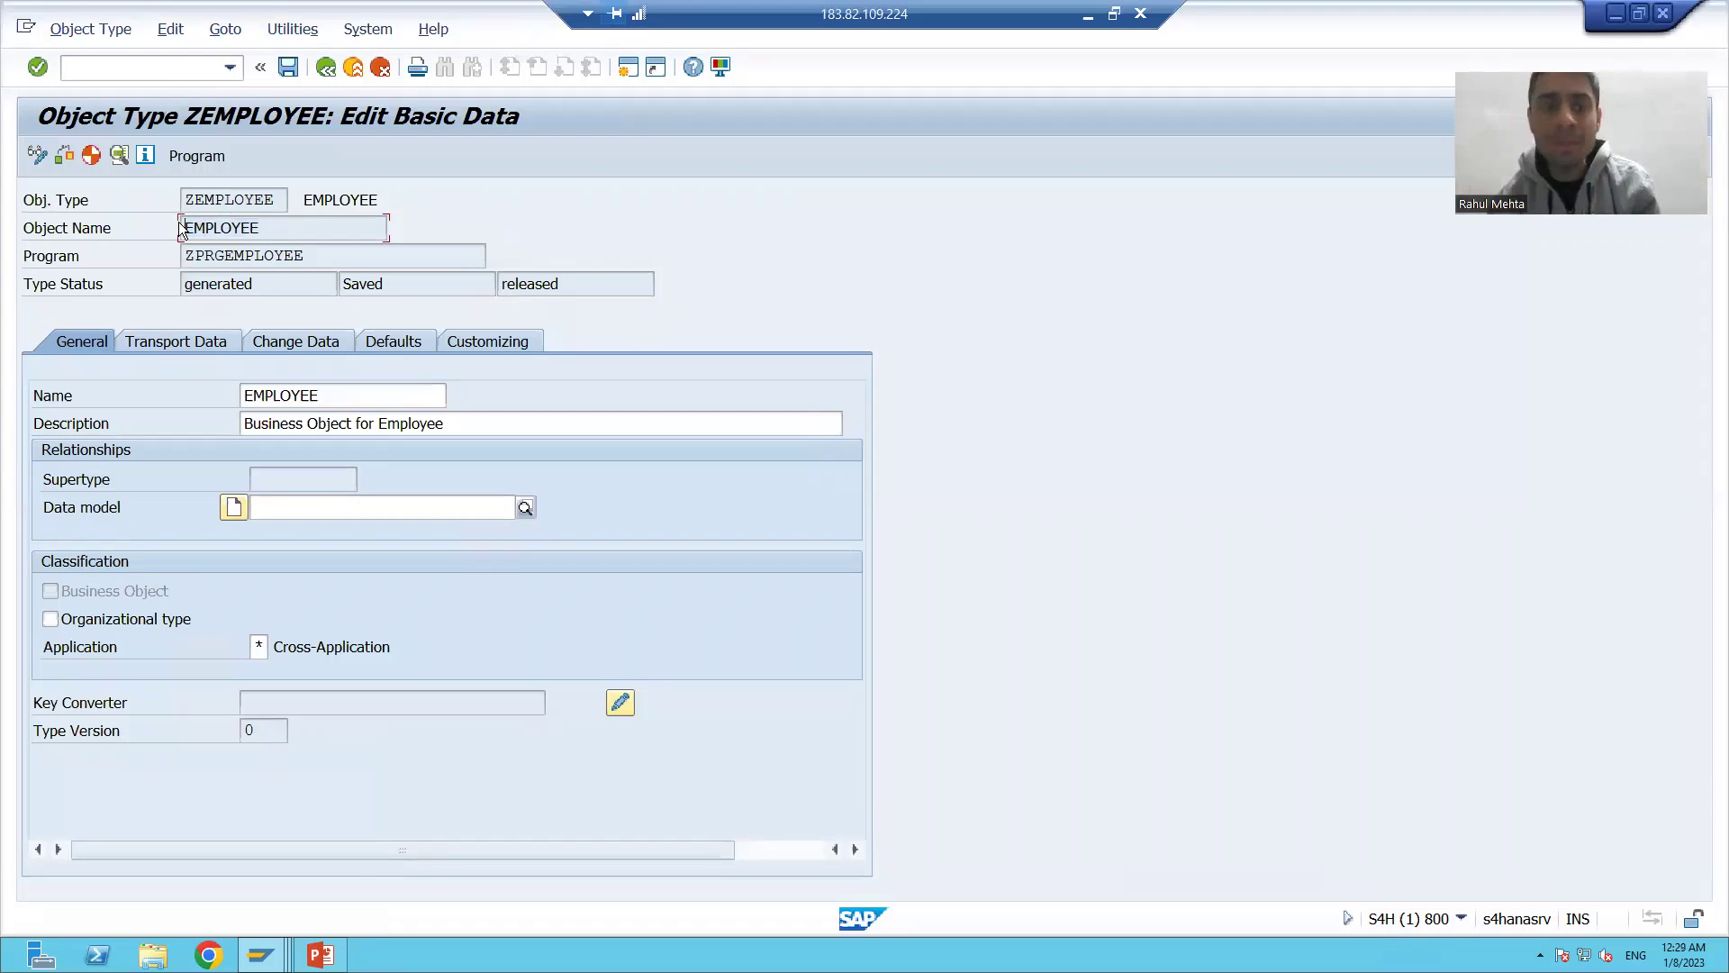
{"action": "left_click", "coordinate": [204, 200]}
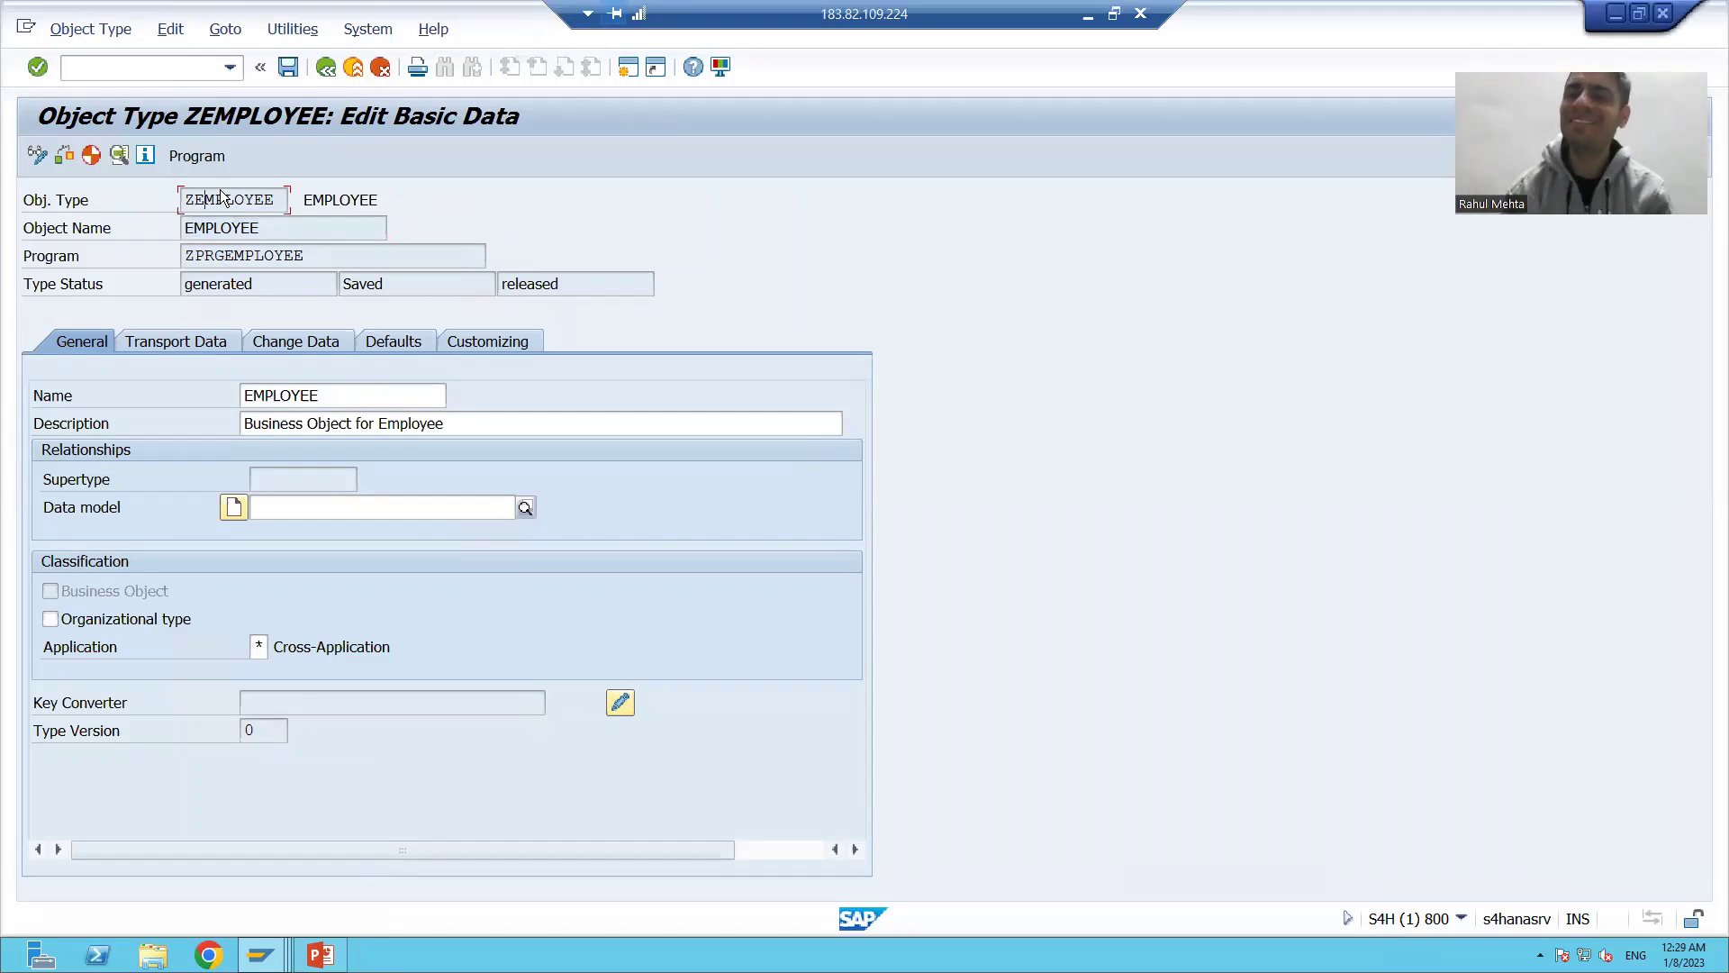
{"action": "left_click", "coordinate": [221, 227]}
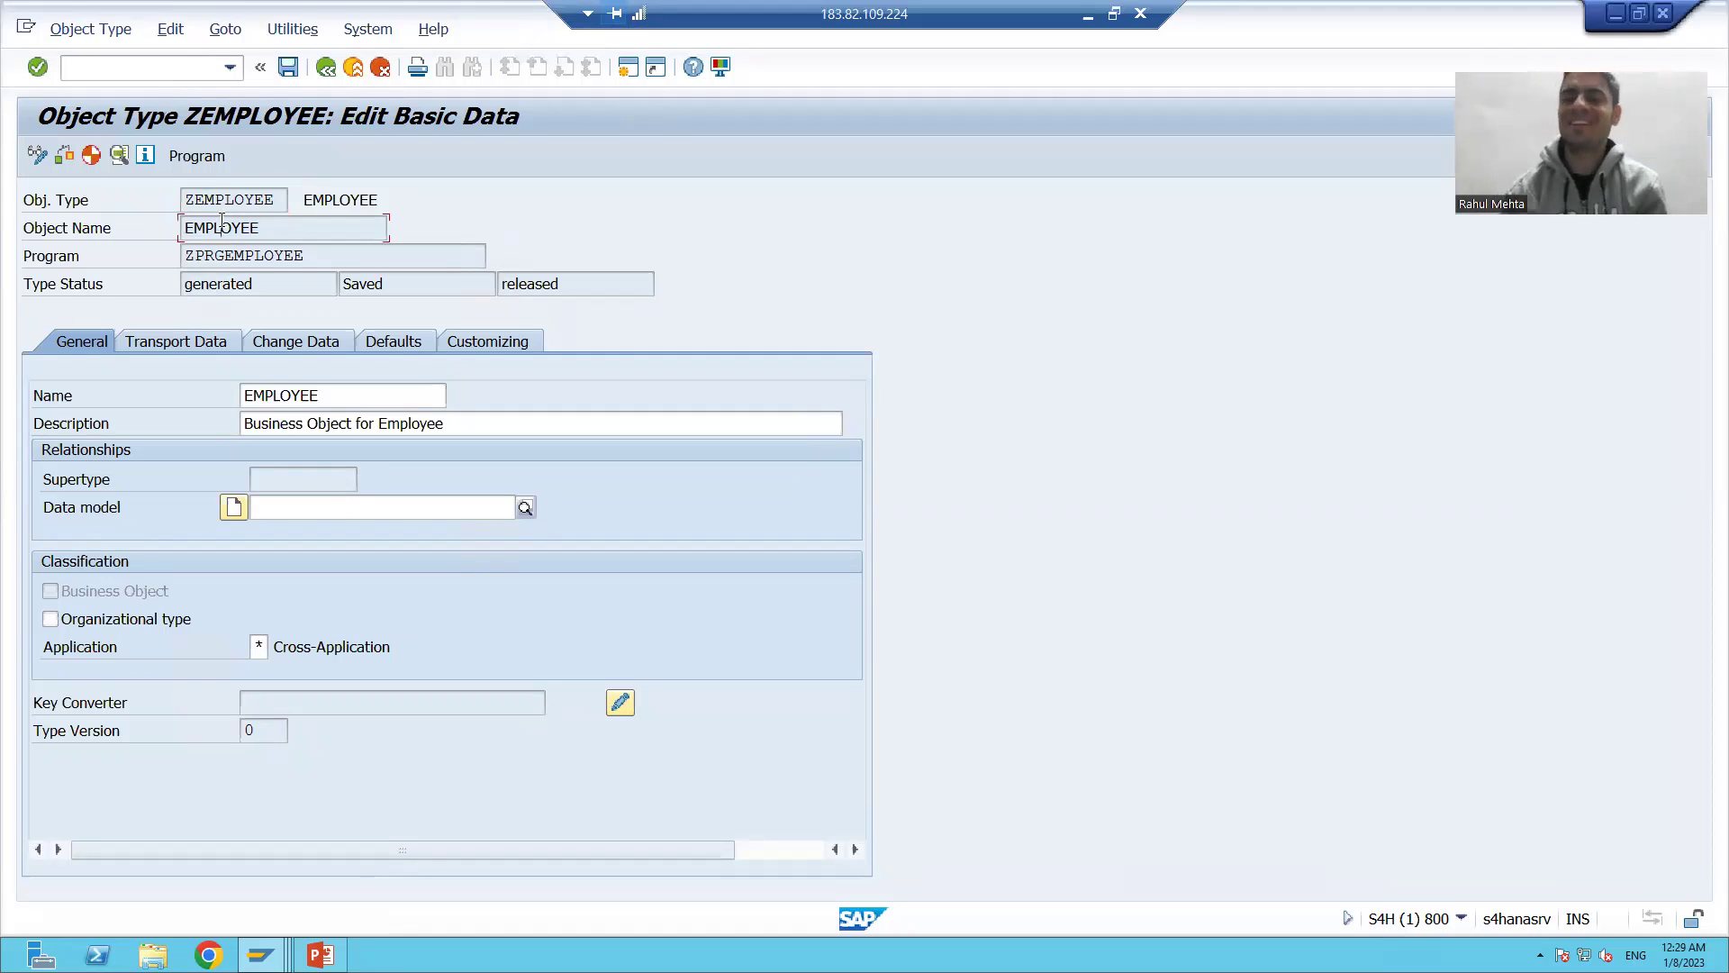
Step: Switch back to the BAPI Explorer and display the details of the EMPLOYEE object and its CREATE method
{"action": "key", "text": "alt+Tab"}
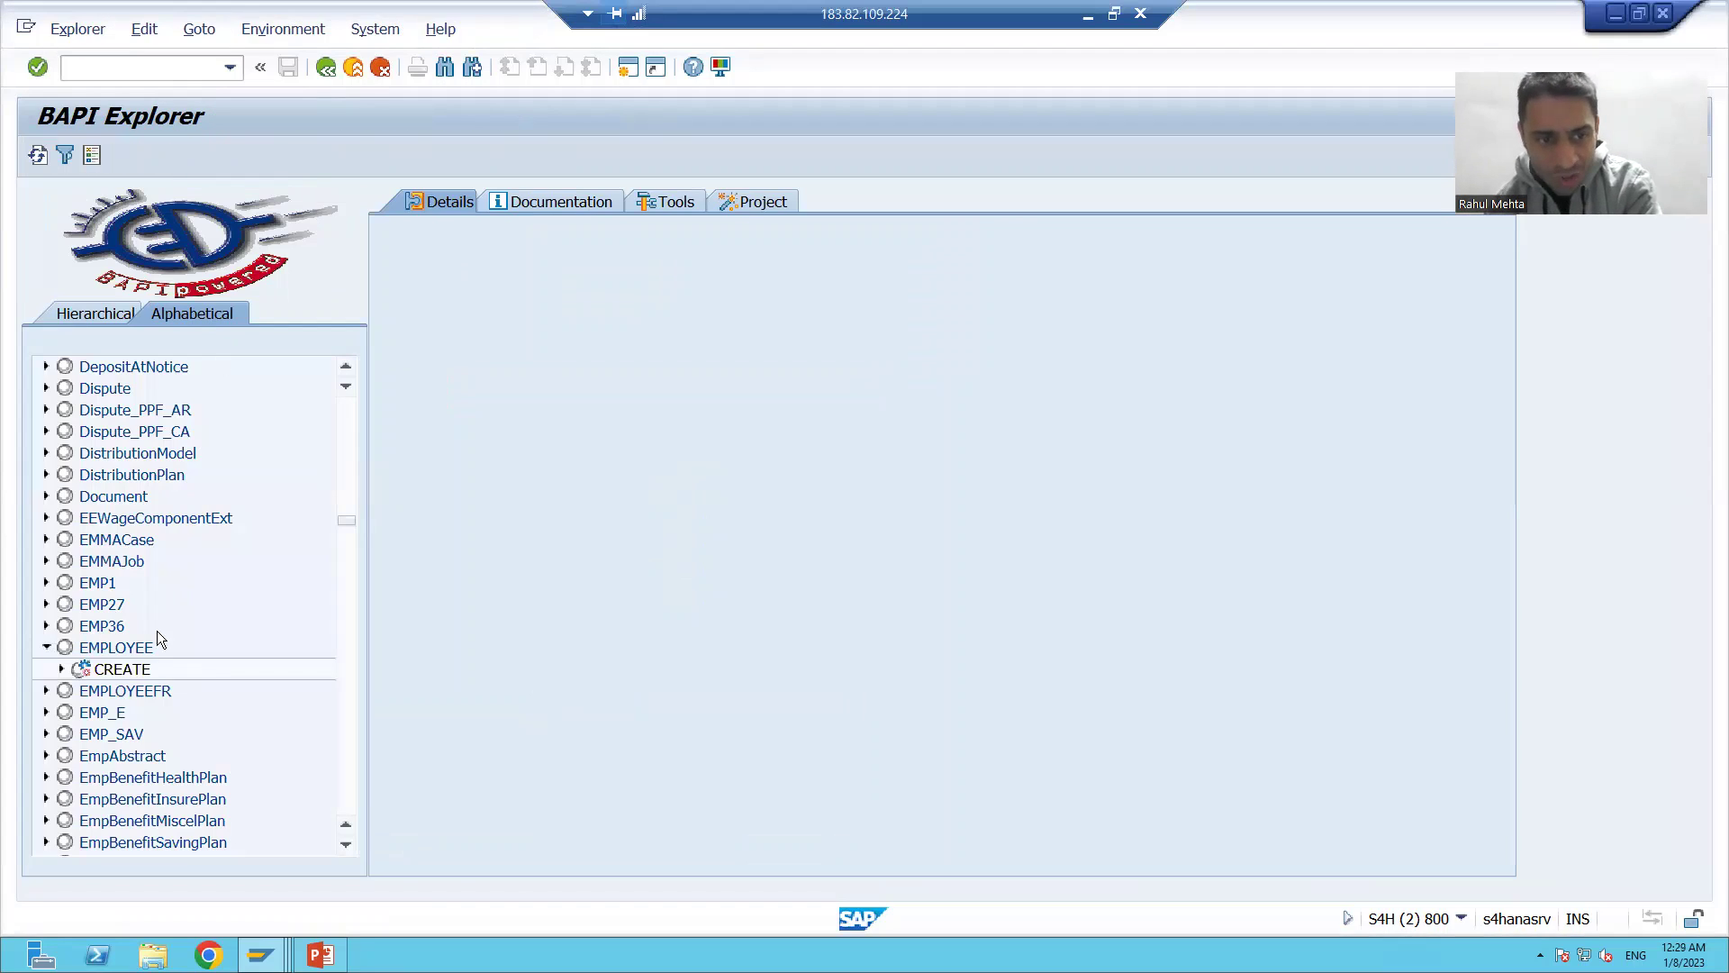
{"action": "left_click", "coordinate": [112, 649]}
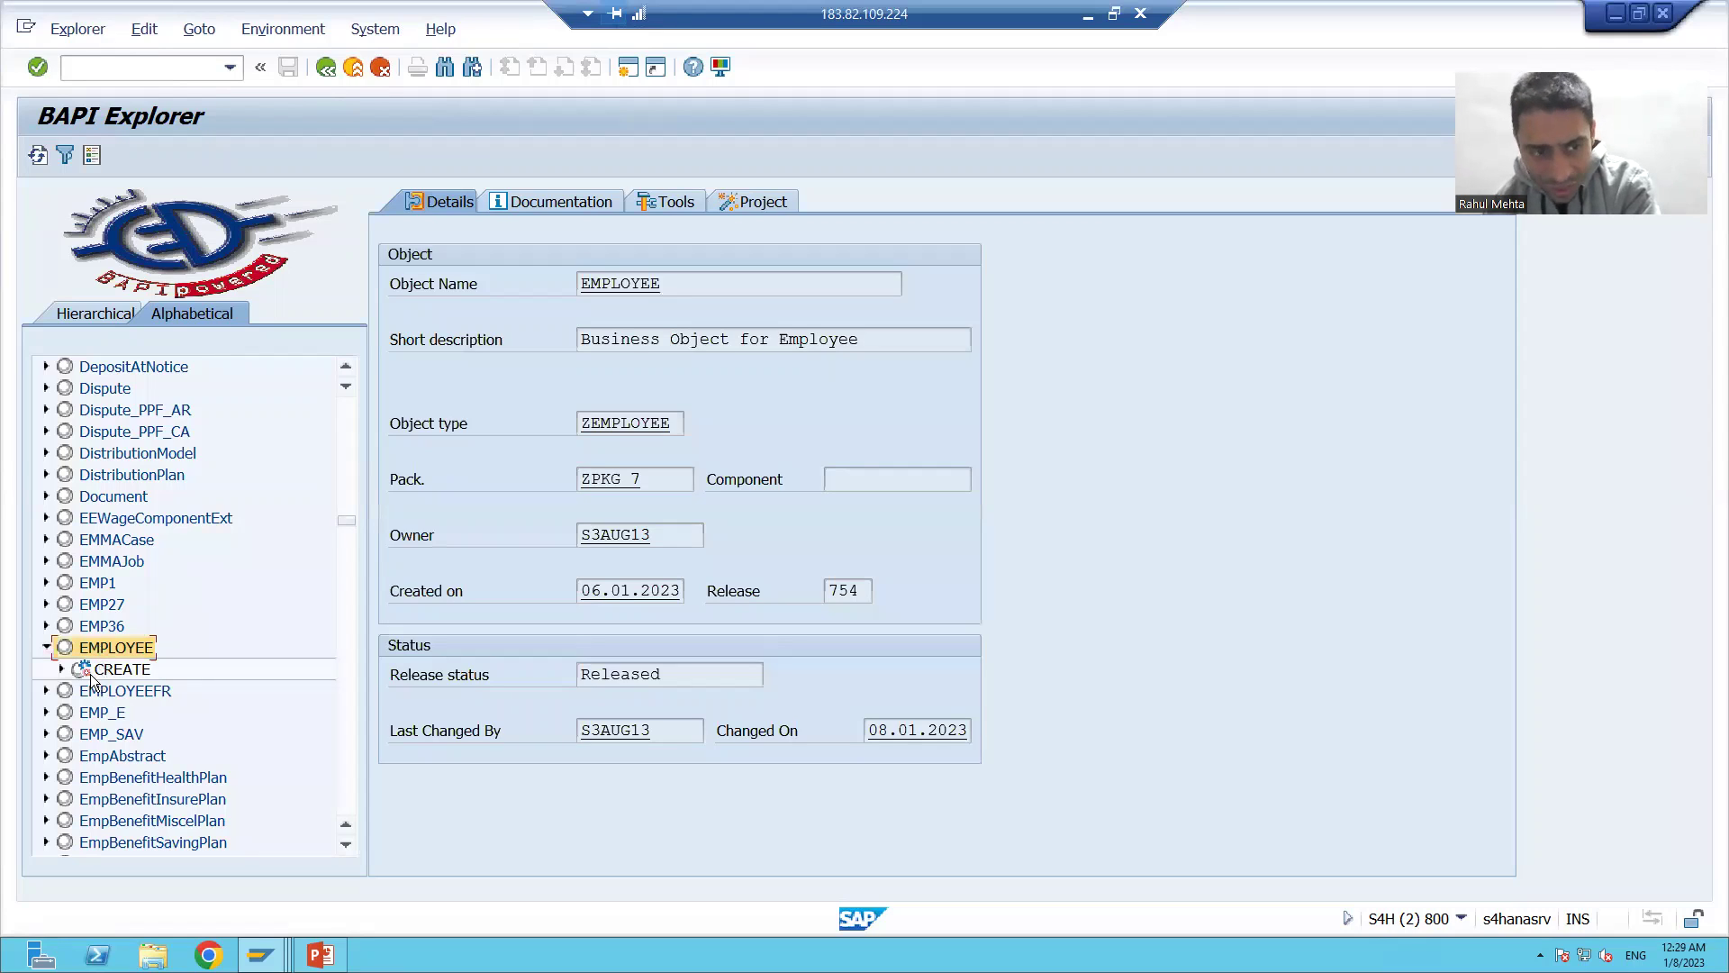
{"action": "left_click", "coordinate": [114, 670]}
Step: Return to the component overview of ZEMPLOYEE in the object type editor and locate the EMPLOYEE.CREATE method
{"action": "key", "text": "alt+Tab"}
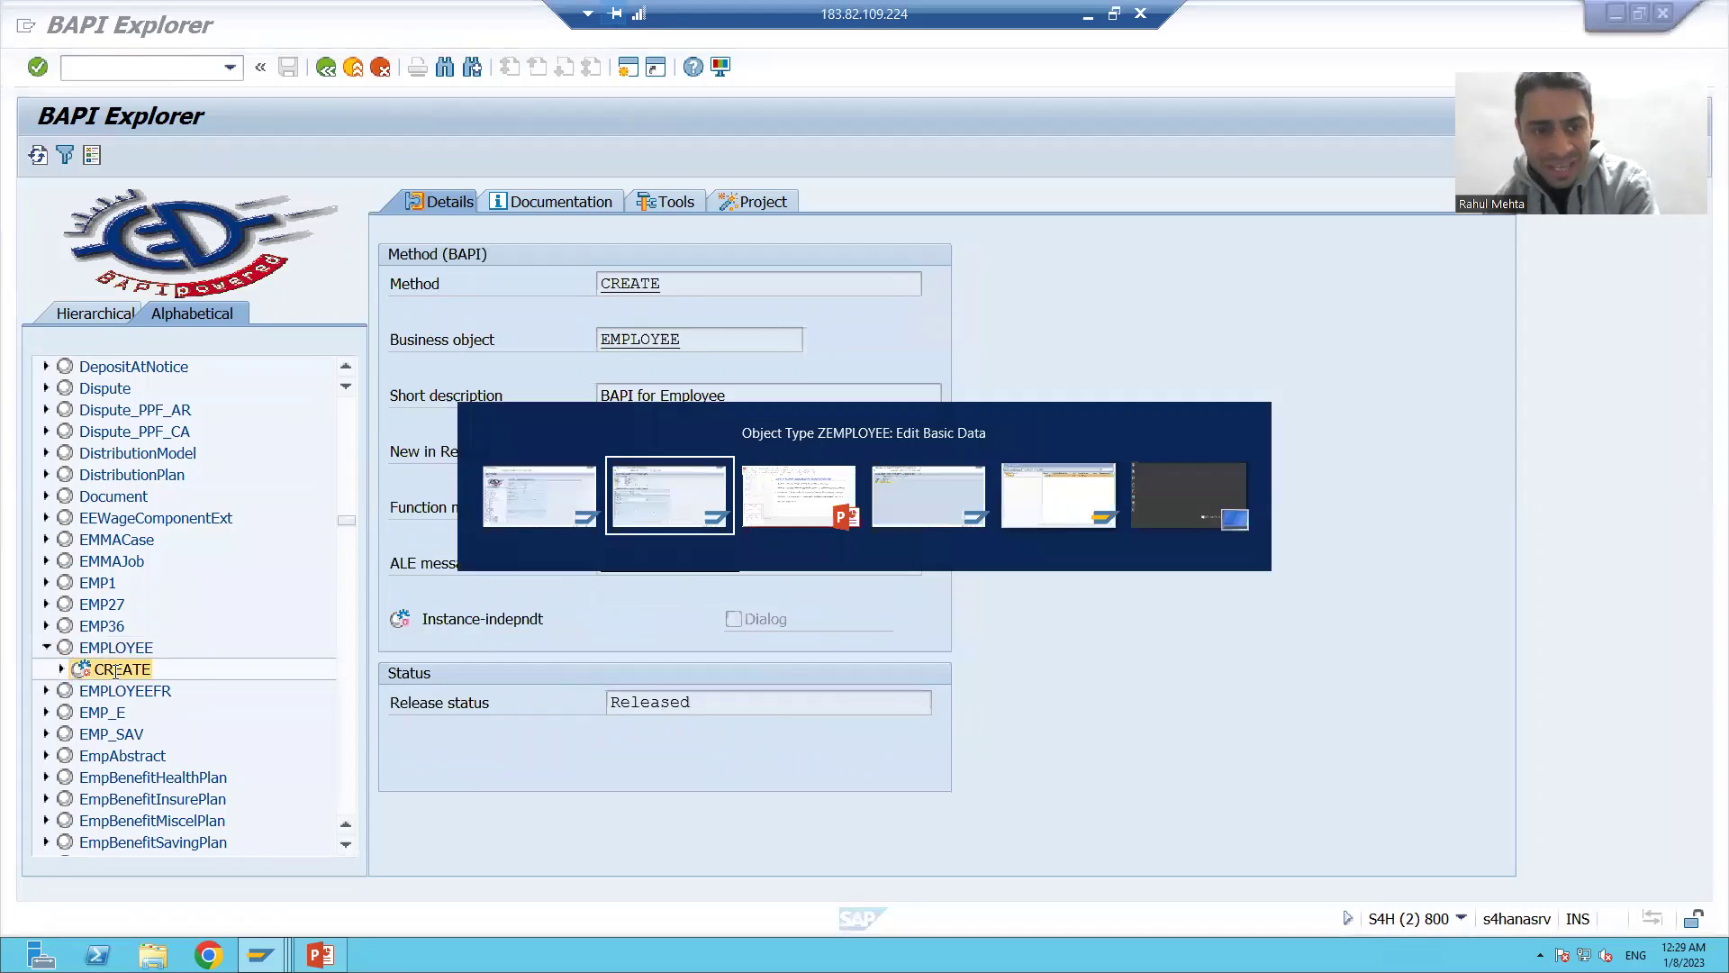
{"action": "left_click", "coordinate": [326, 69]}
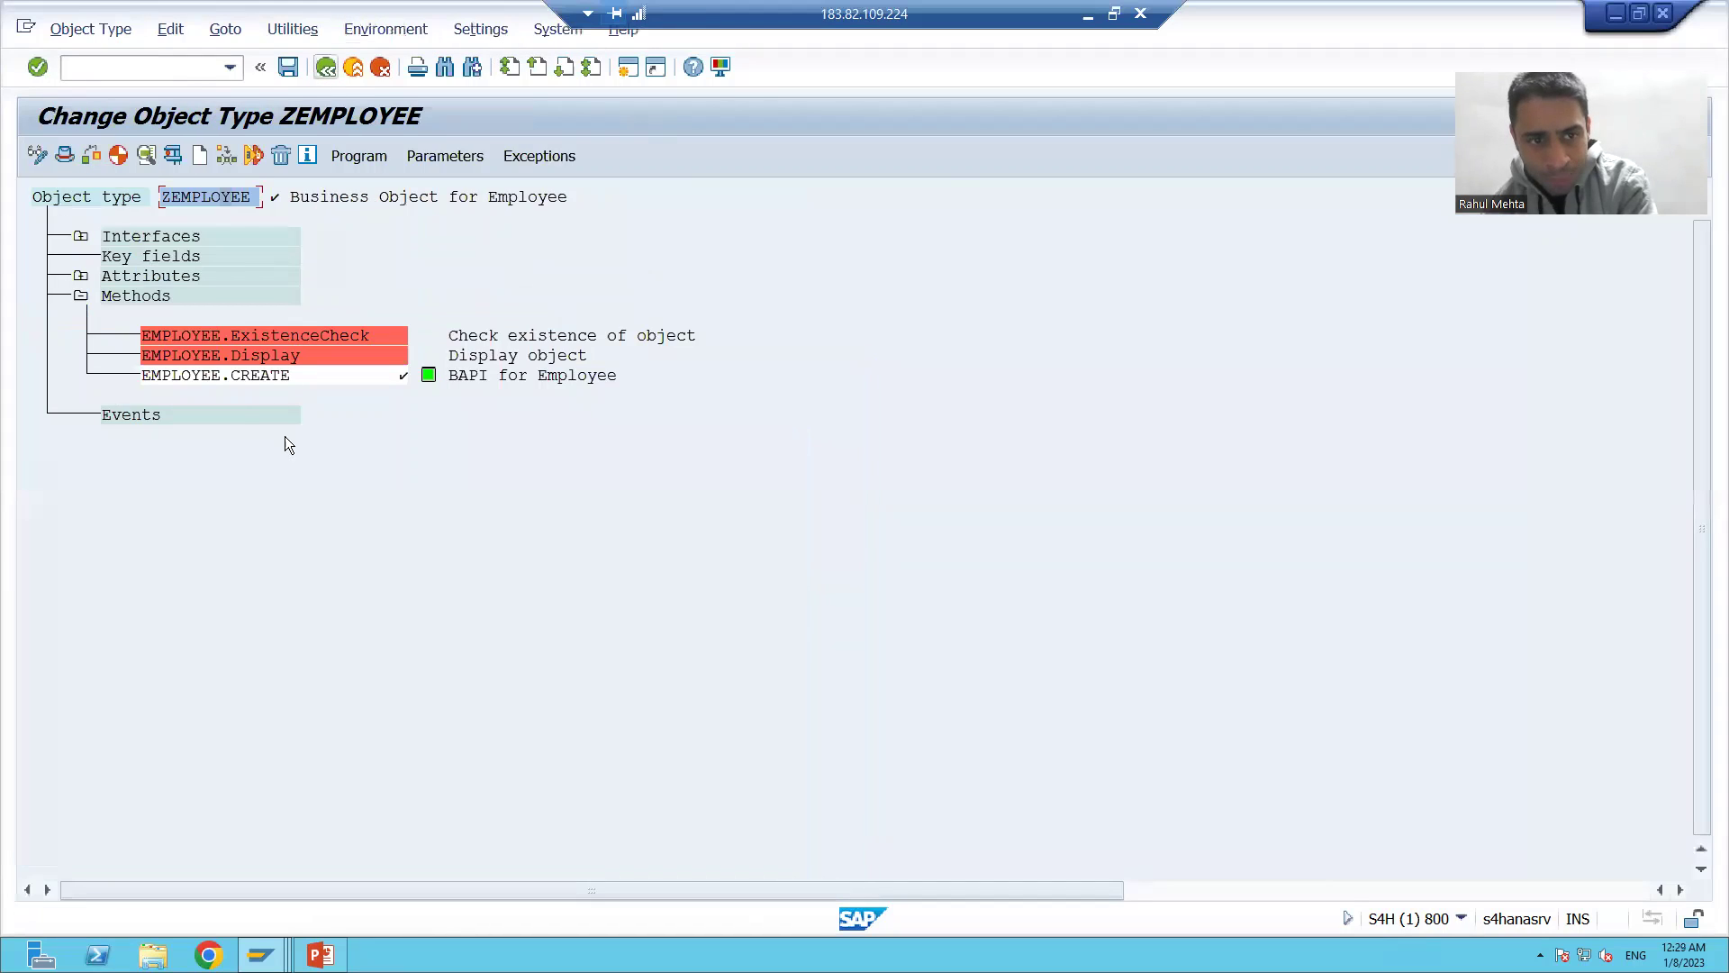
{"action": "left_click", "coordinate": [256, 373]}
Step: Switch to the BAPI Explorer and expand the CREATE method of EMPLOYEE to show its parameters
{"action": "key", "text": "alt+Tab"}
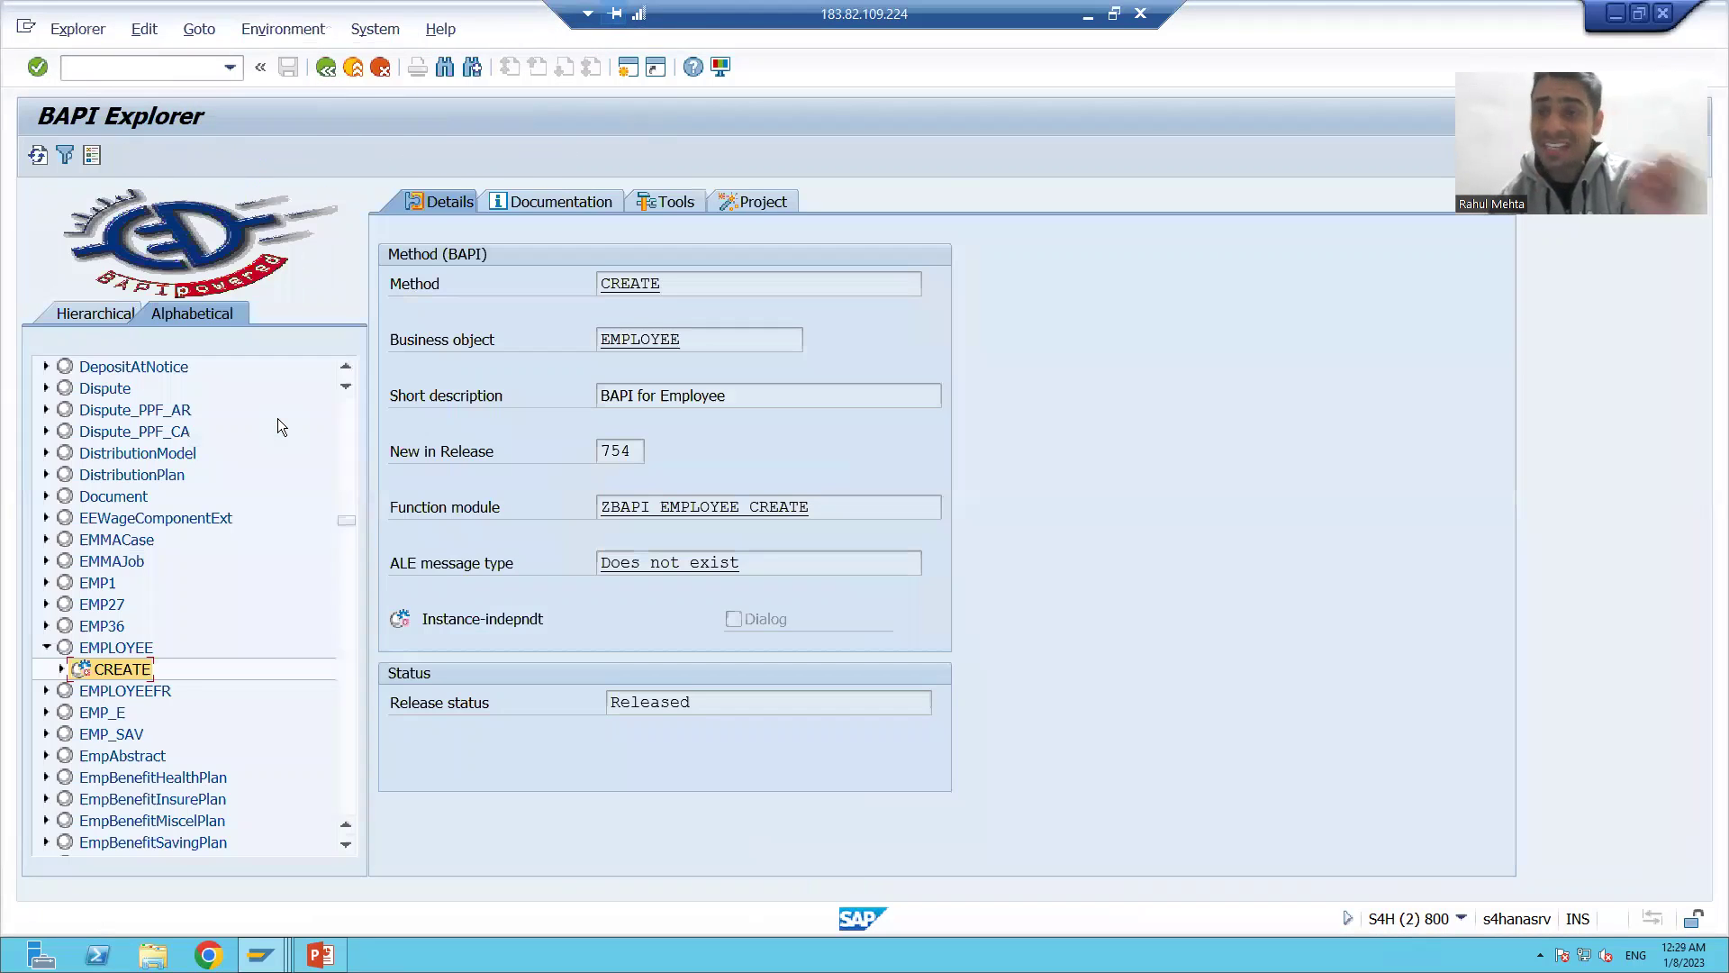
{"action": "scroll", "coordinate": [260, 665], "scroll_direction": "down", "scroll_amount": 1}
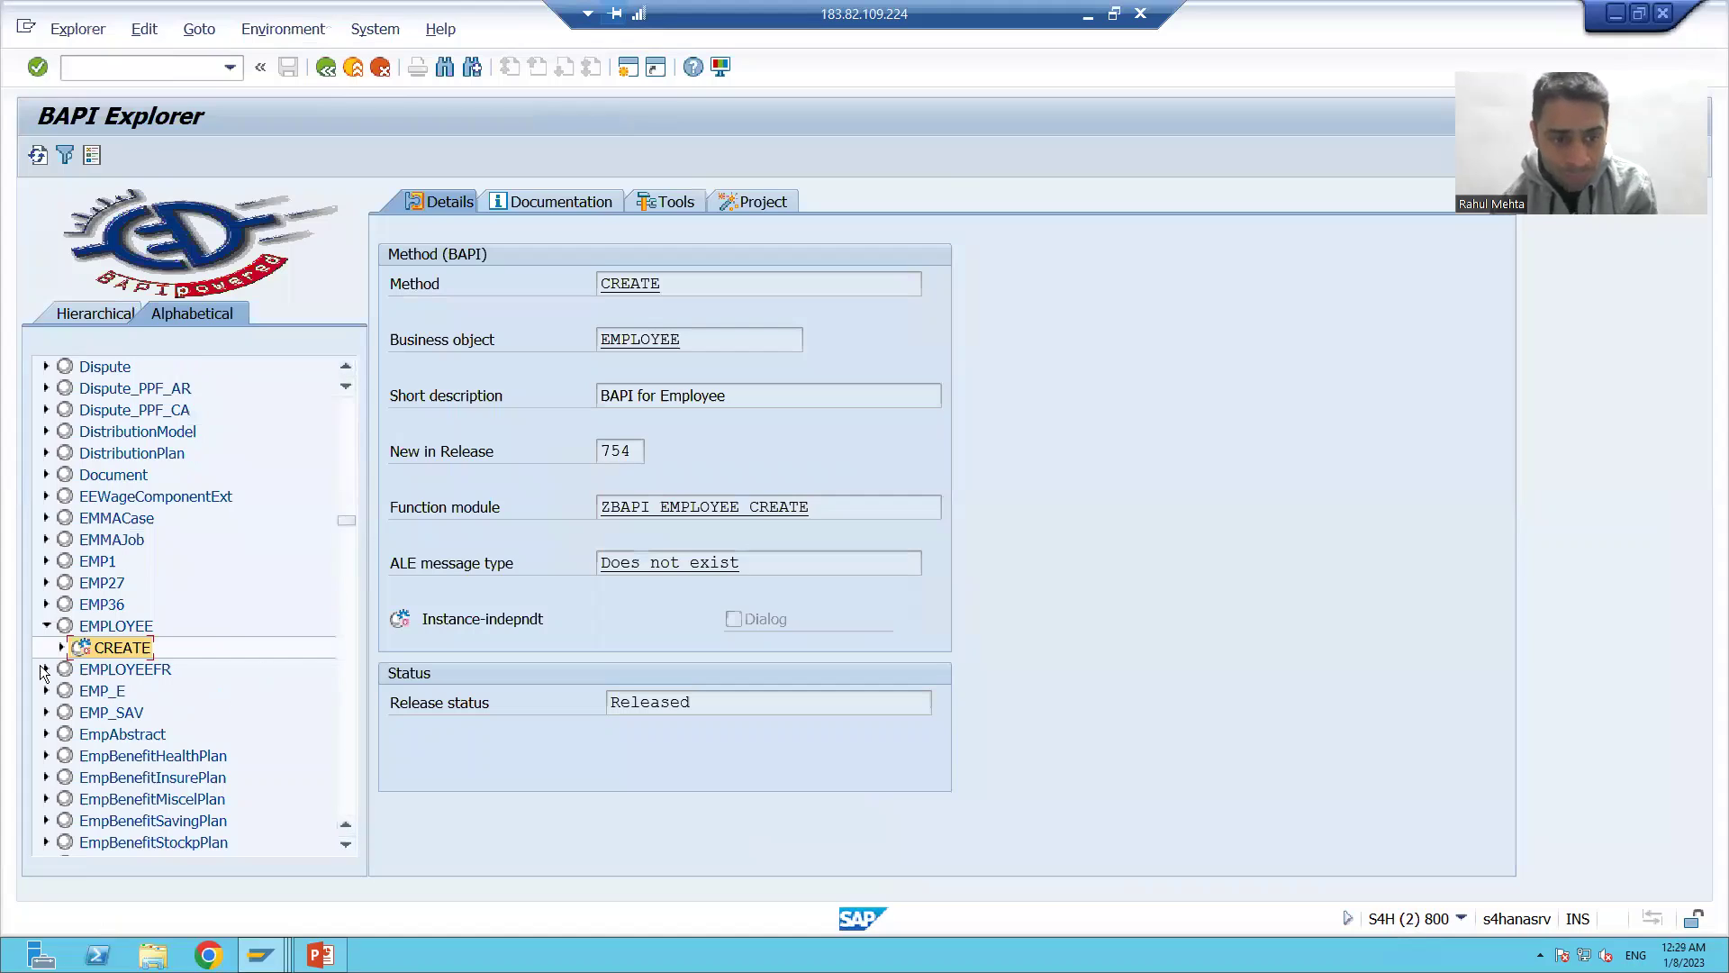
{"action": "left_click", "coordinate": [61, 647]}
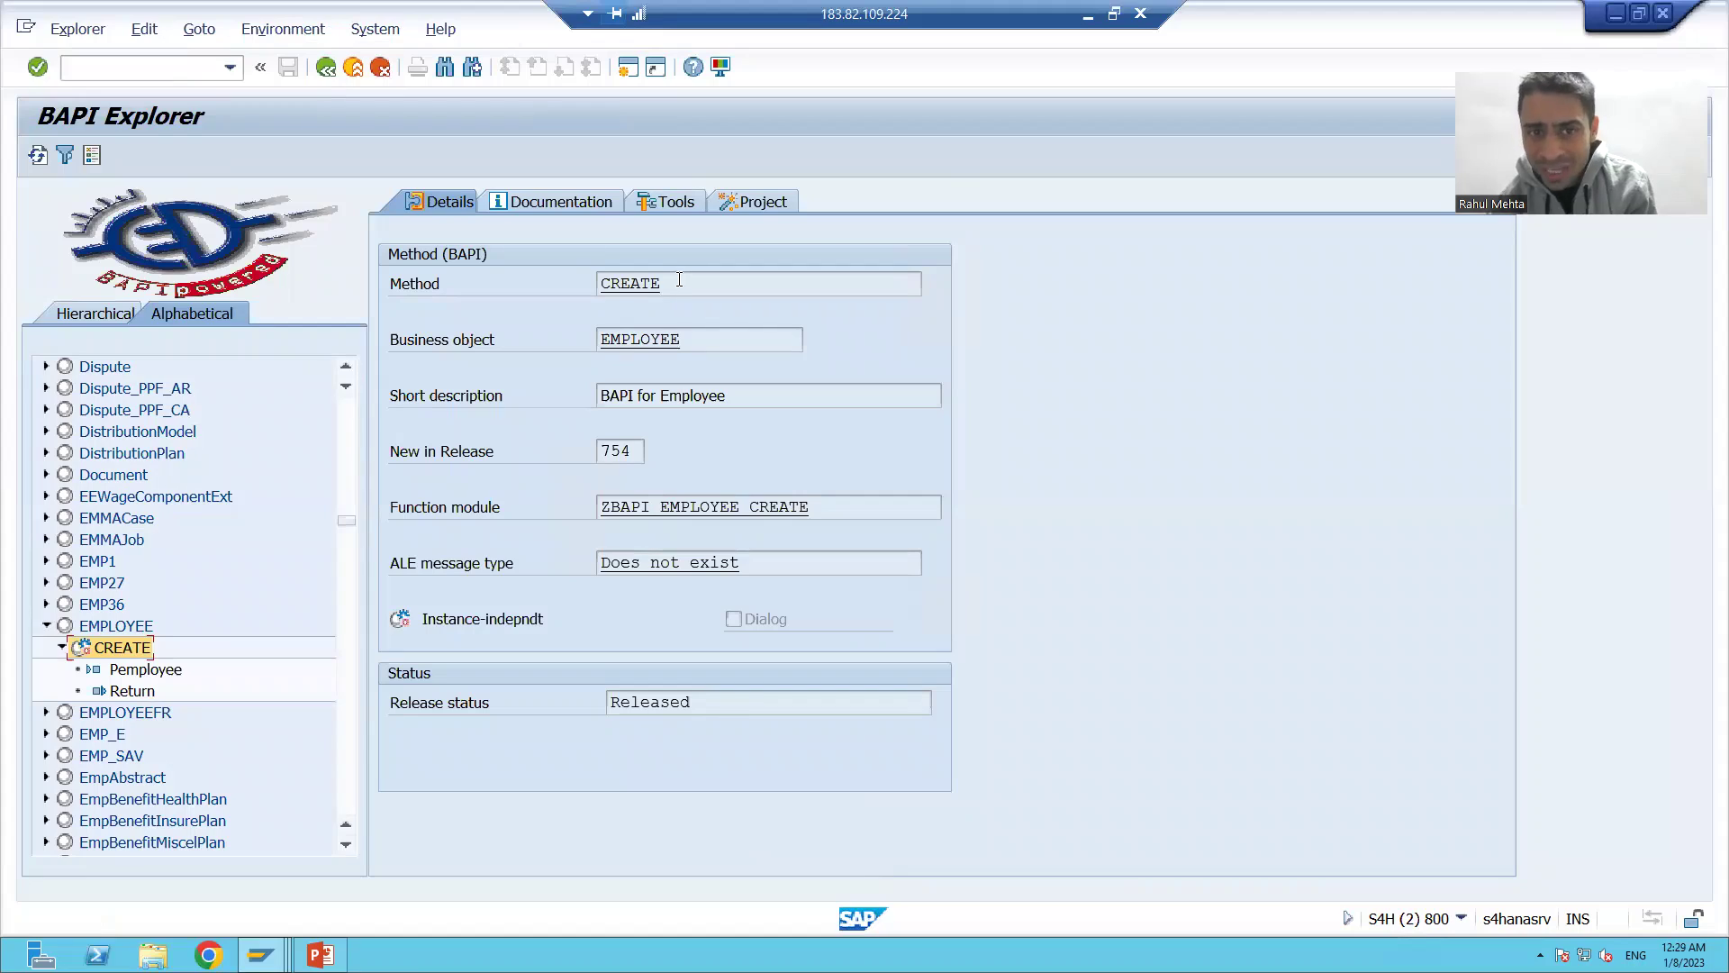
Step: Examine the method name and business object name in the details of the CREATE method
{"action": "left_click_drag", "start_coordinate": [668, 282], "coordinate": [614, 278]}
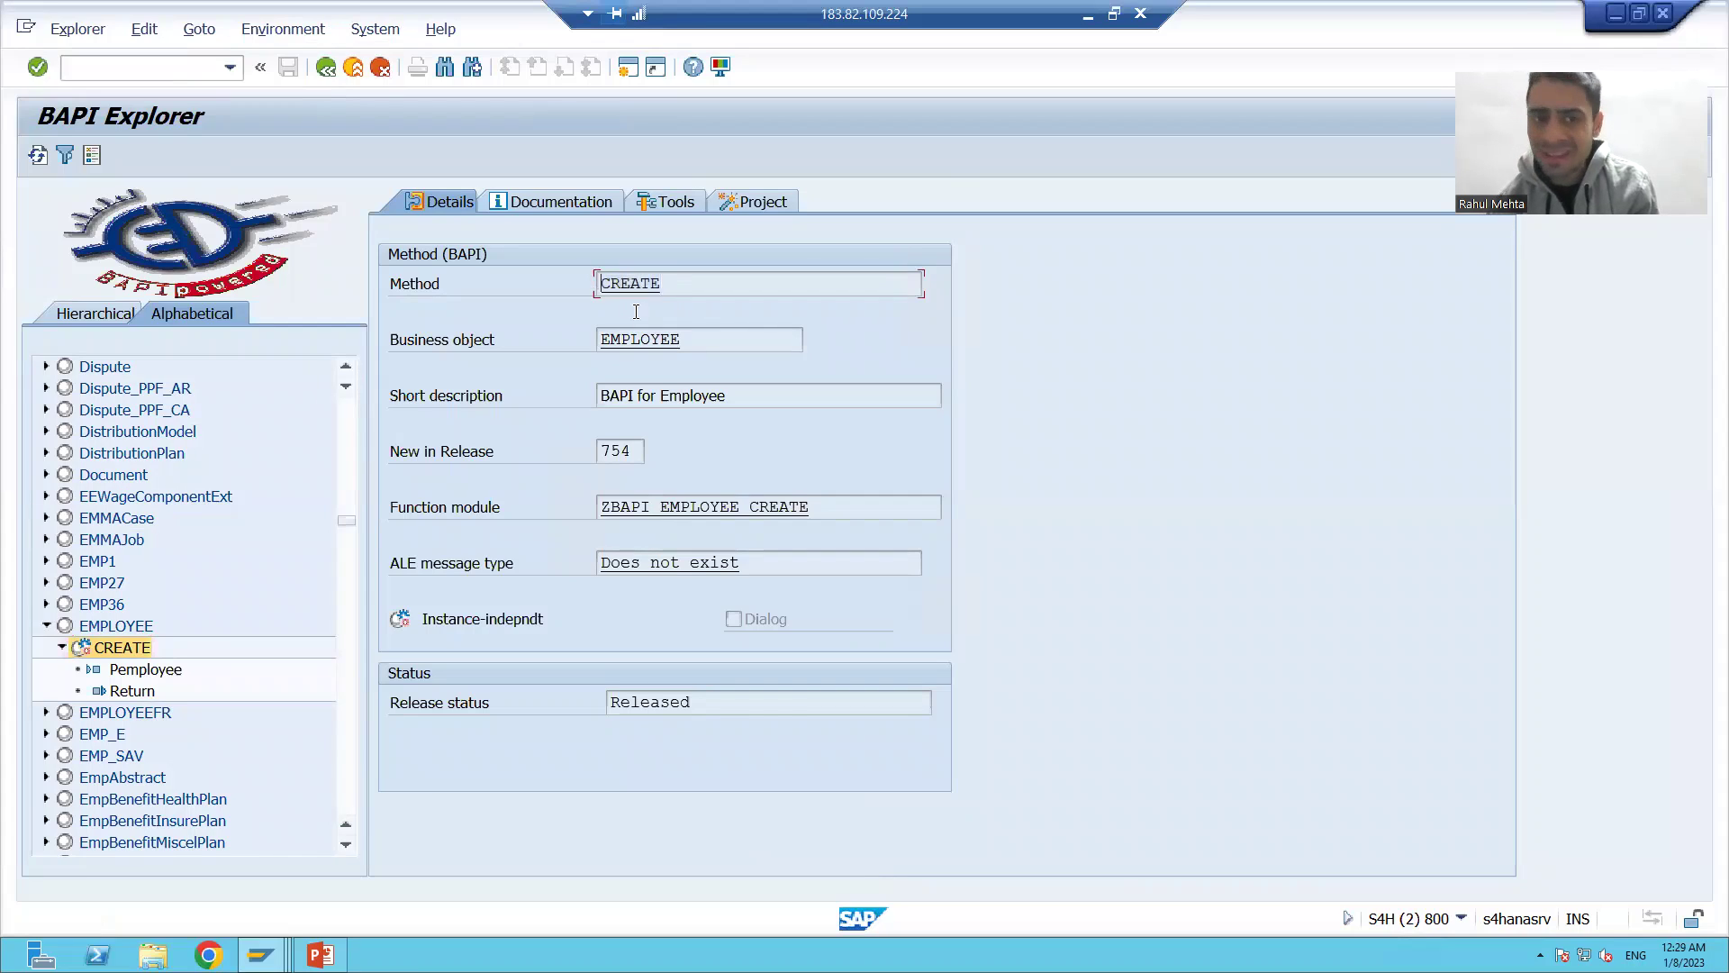
{"action": "left_click", "coordinate": [664, 340]}
{"action": "left_click_drag", "start_coordinate": [664, 341], "coordinate": [609, 343]}
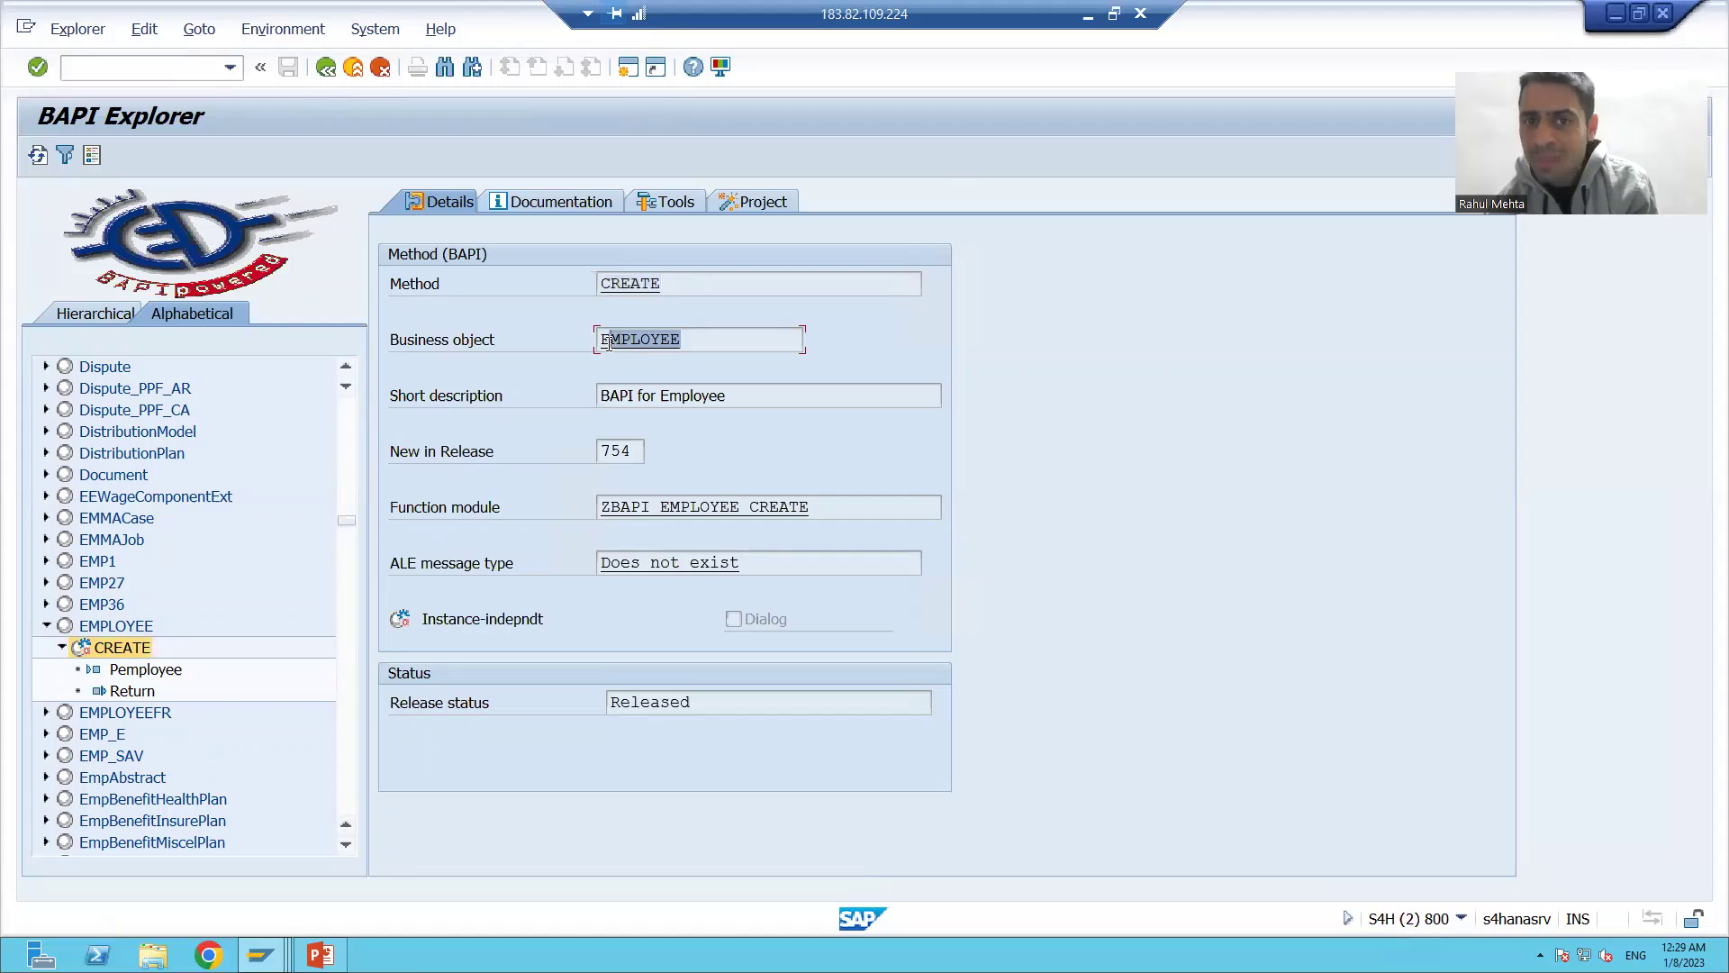
{"action": "left_click", "coordinate": [609, 343]}
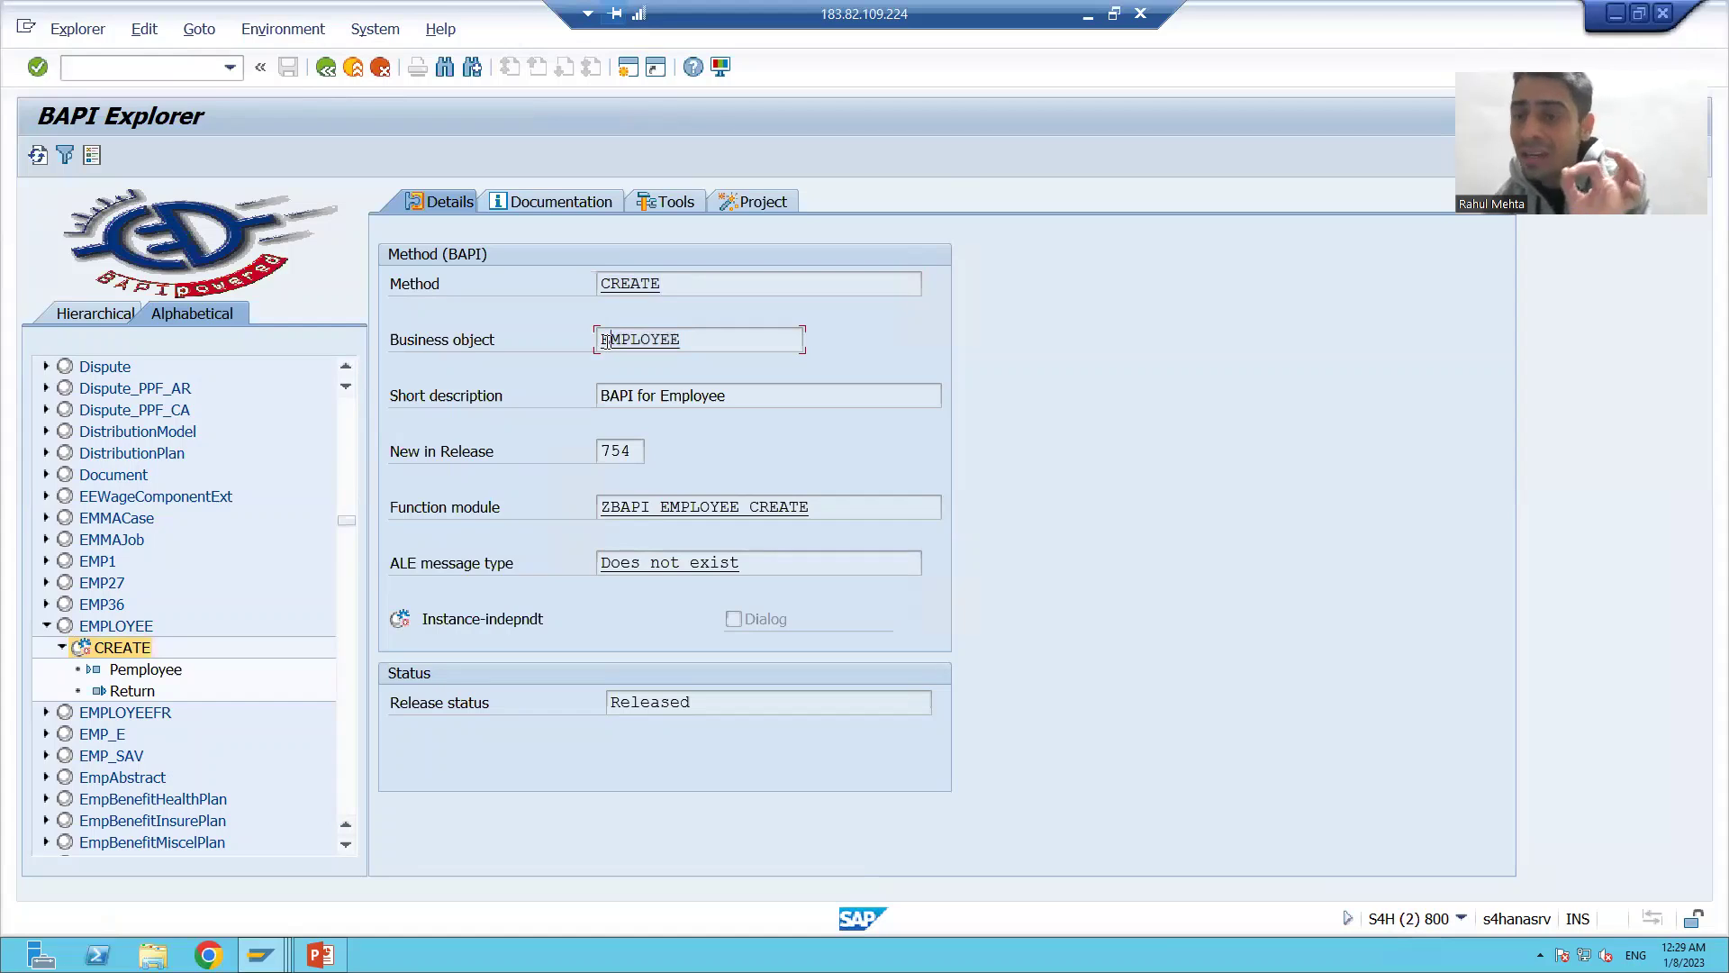
{"action": "left_click_drag", "start_coordinate": [698, 342], "coordinate": [585, 346]}
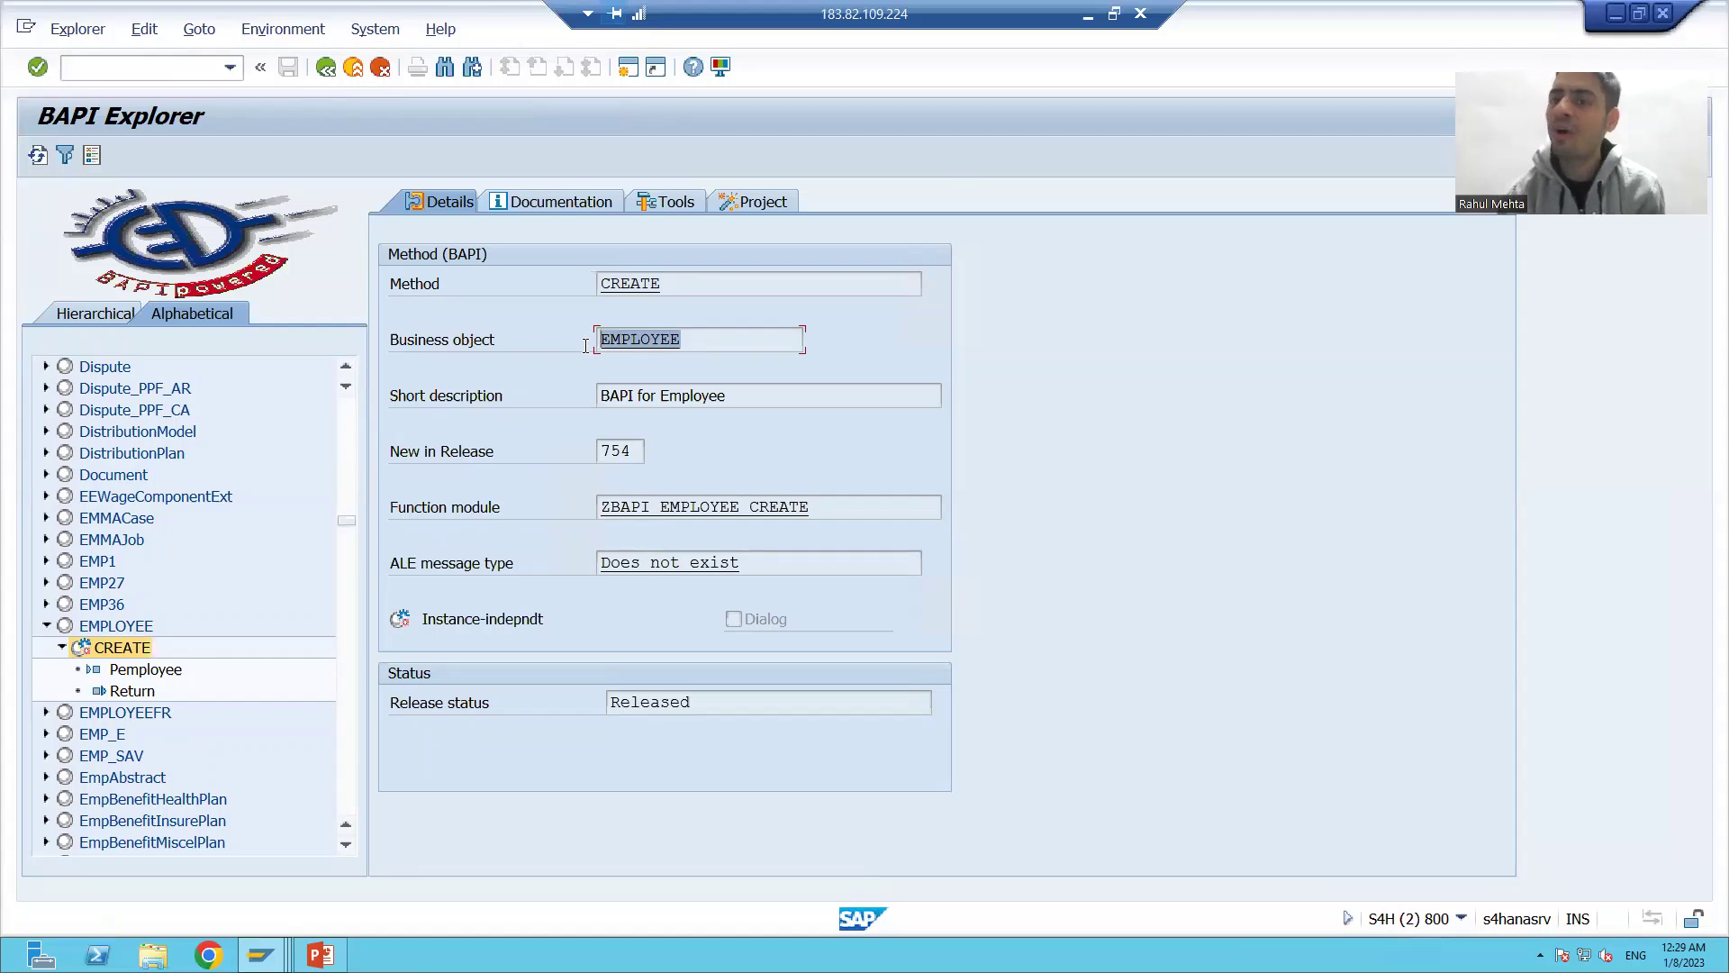
{"action": "left_click", "coordinate": [660, 340]}
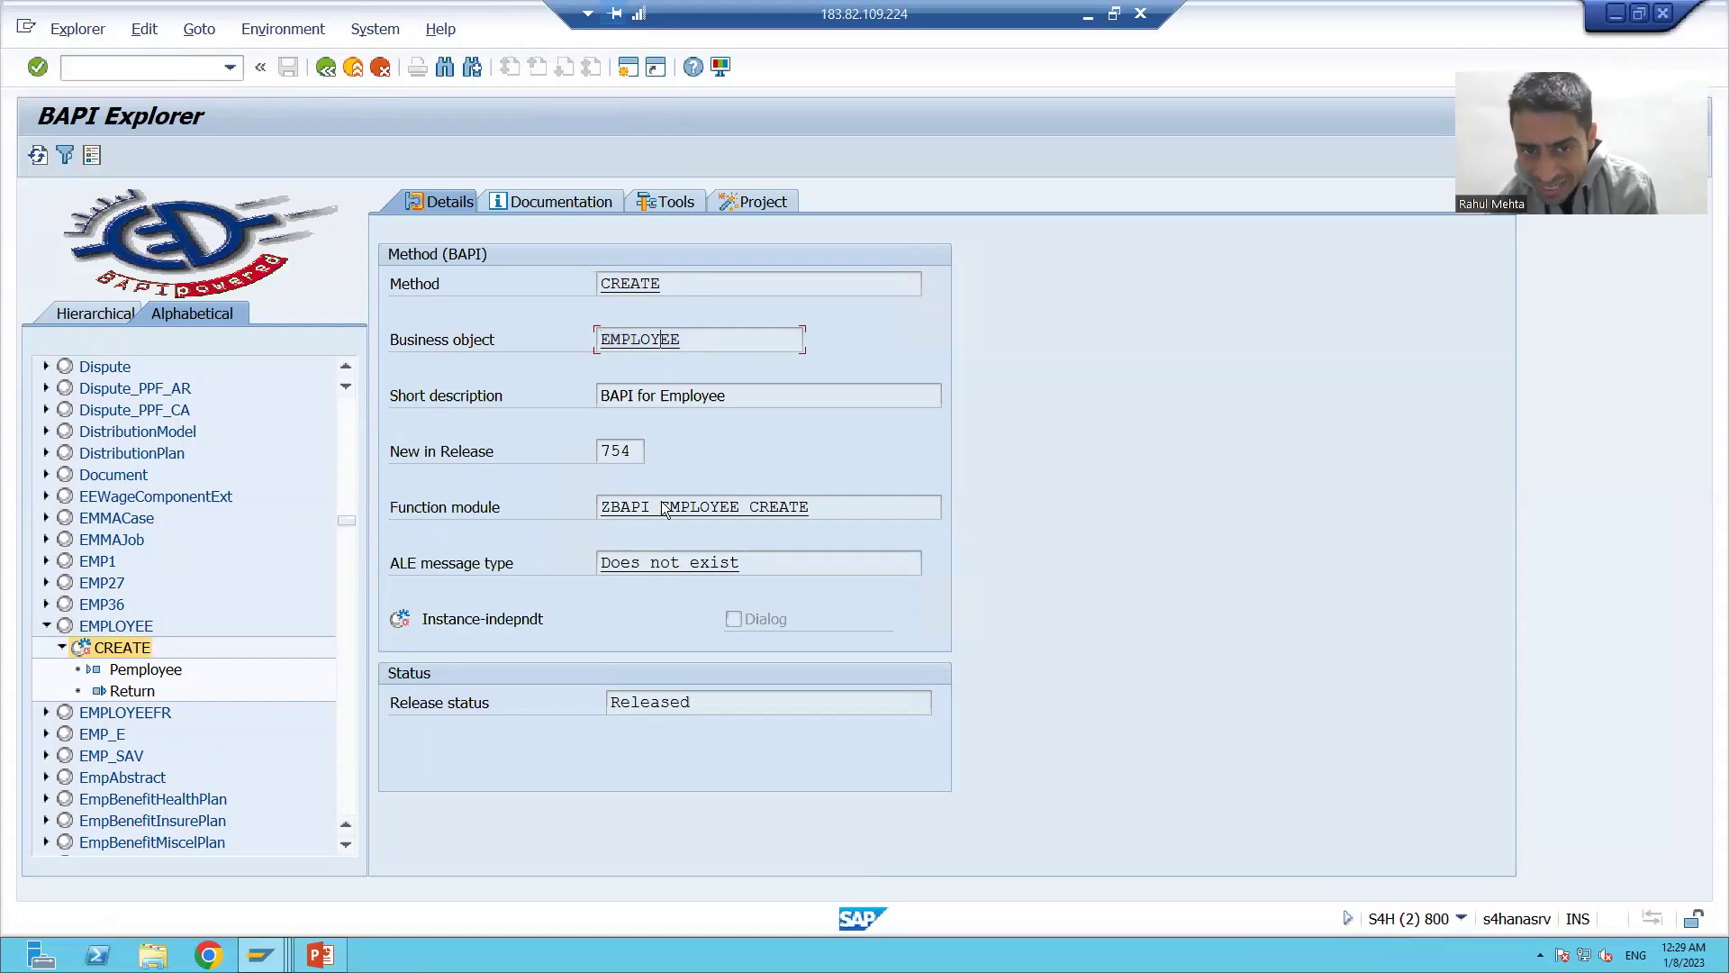
{"action": "key", "text": "Left"}
{"action": "key", "text": "Left"}
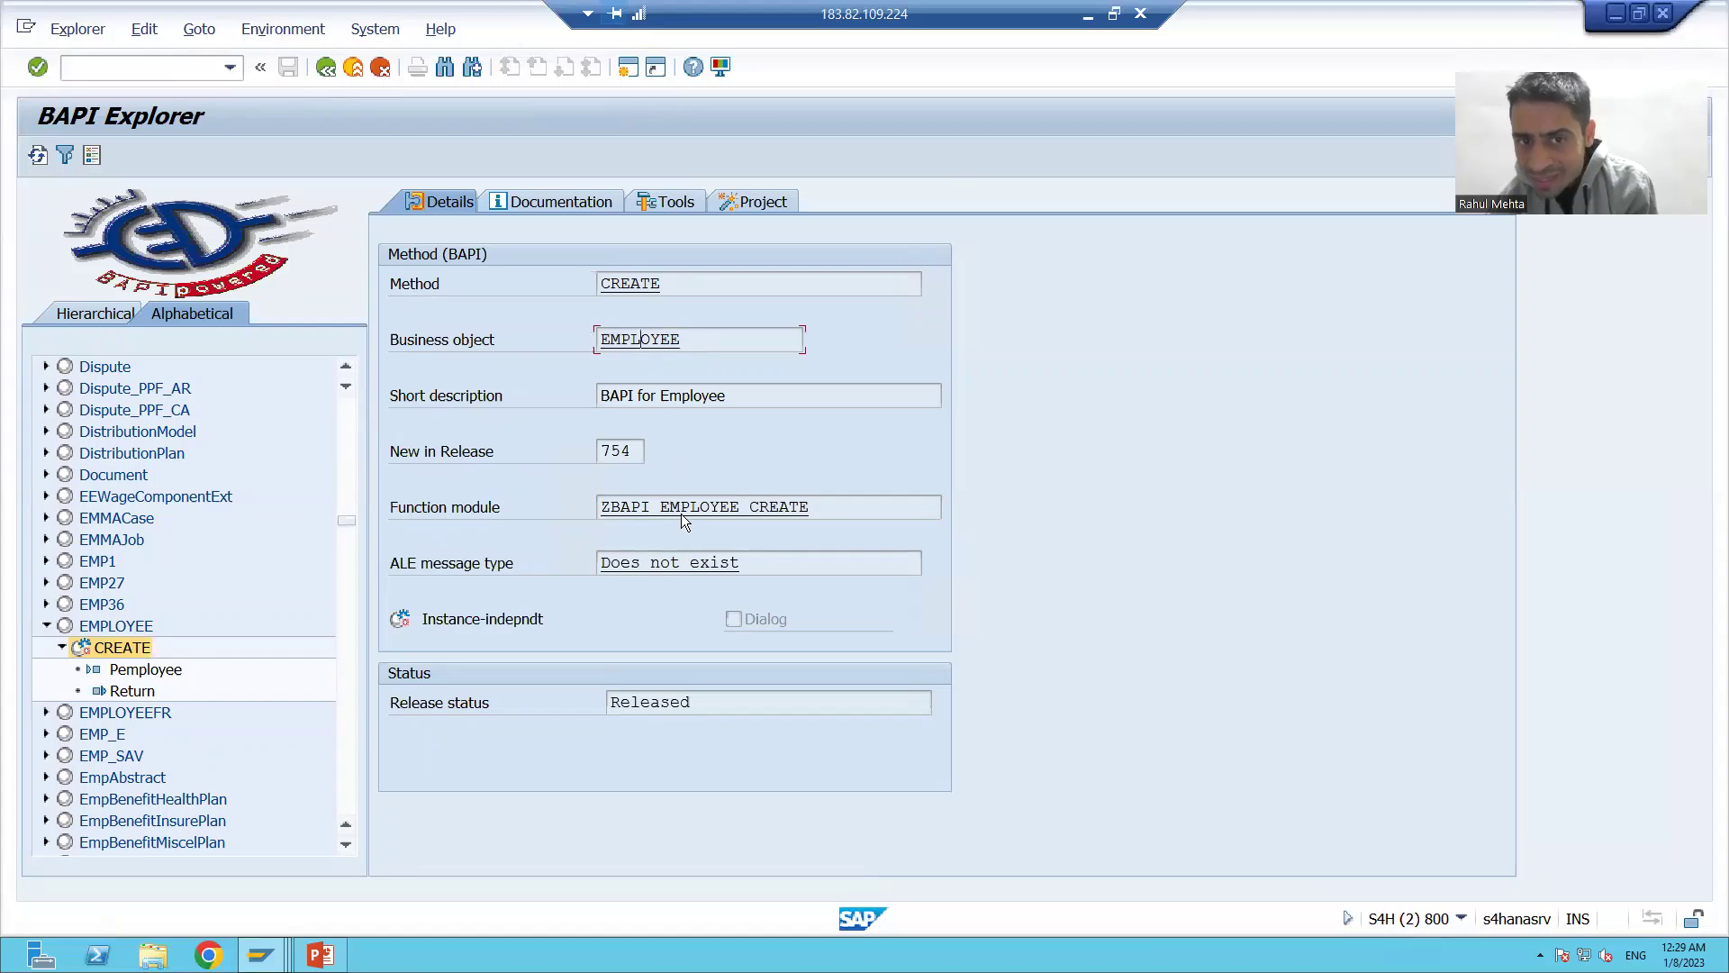
Step: Compare the business object, function module and method names of CREATE, and check its release status
{"action": "left_click_drag", "start_coordinate": [685, 340], "coordinate": [573, 334]}
{"action": "left_click_drag", "start_coordinate": [812, 508], "coordinate": [567, 482]}
{"action": "left_click", "coordinate": [665, 342]}
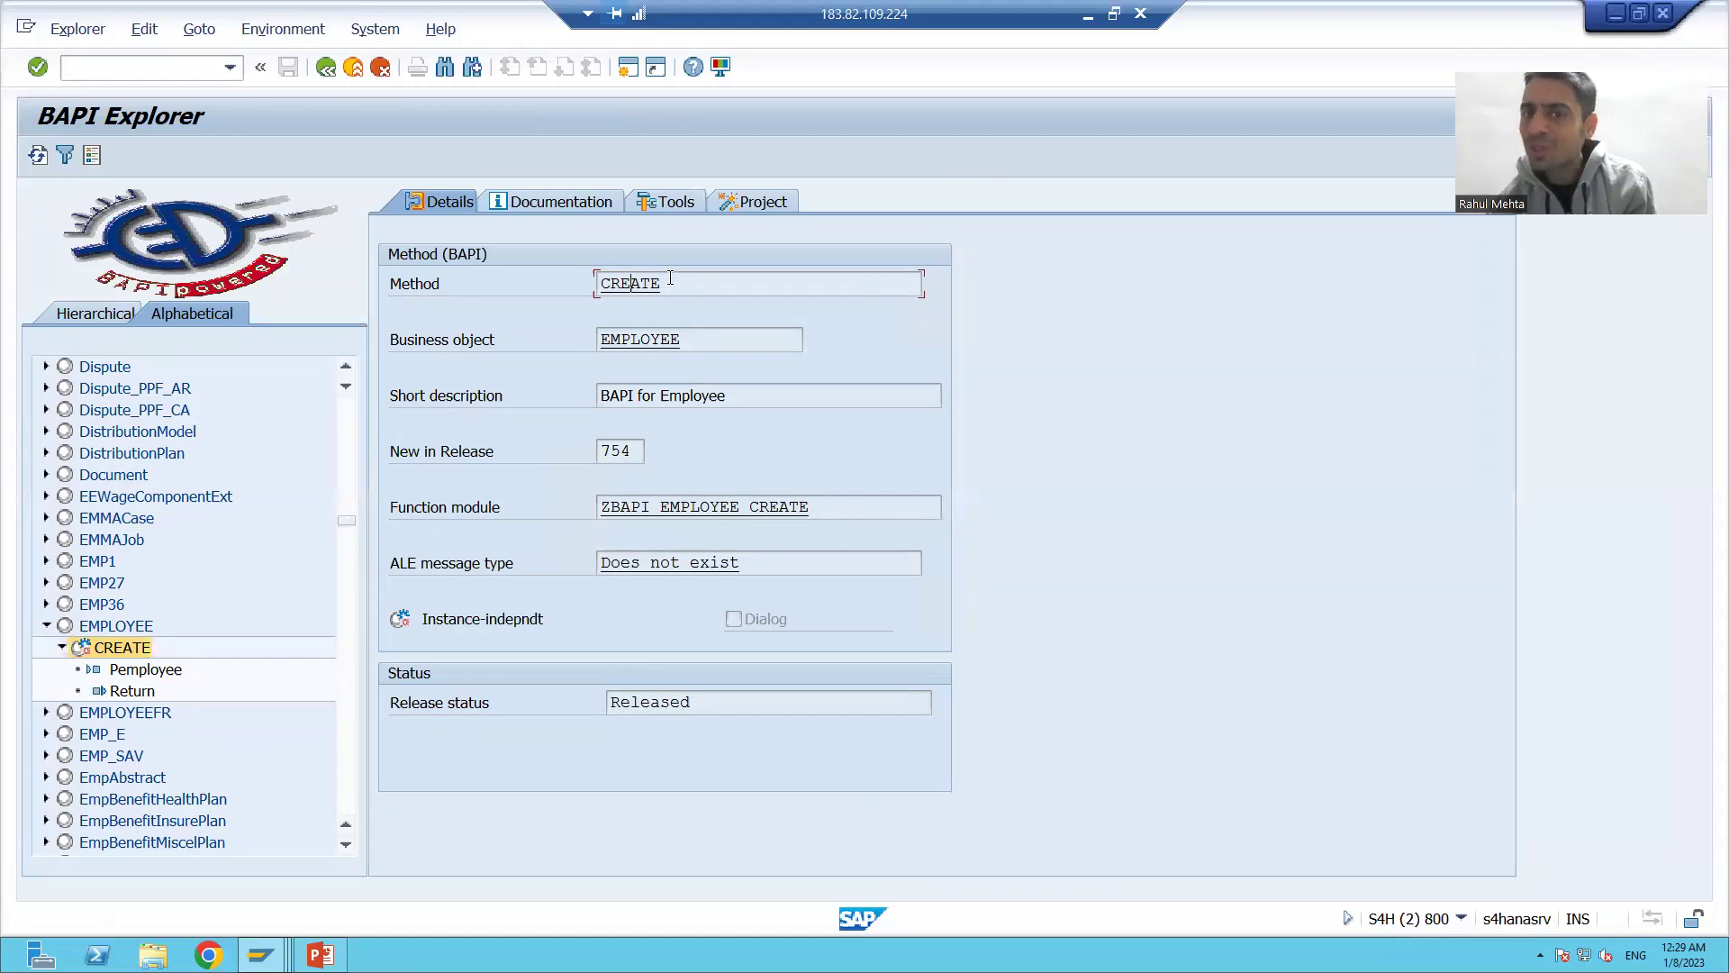
{"action": "left_click_drag", "start_coordinate": [669, 281], "coordinate": [599, 281]}
{"action": "left_click", "coordinate": [601, 282]}
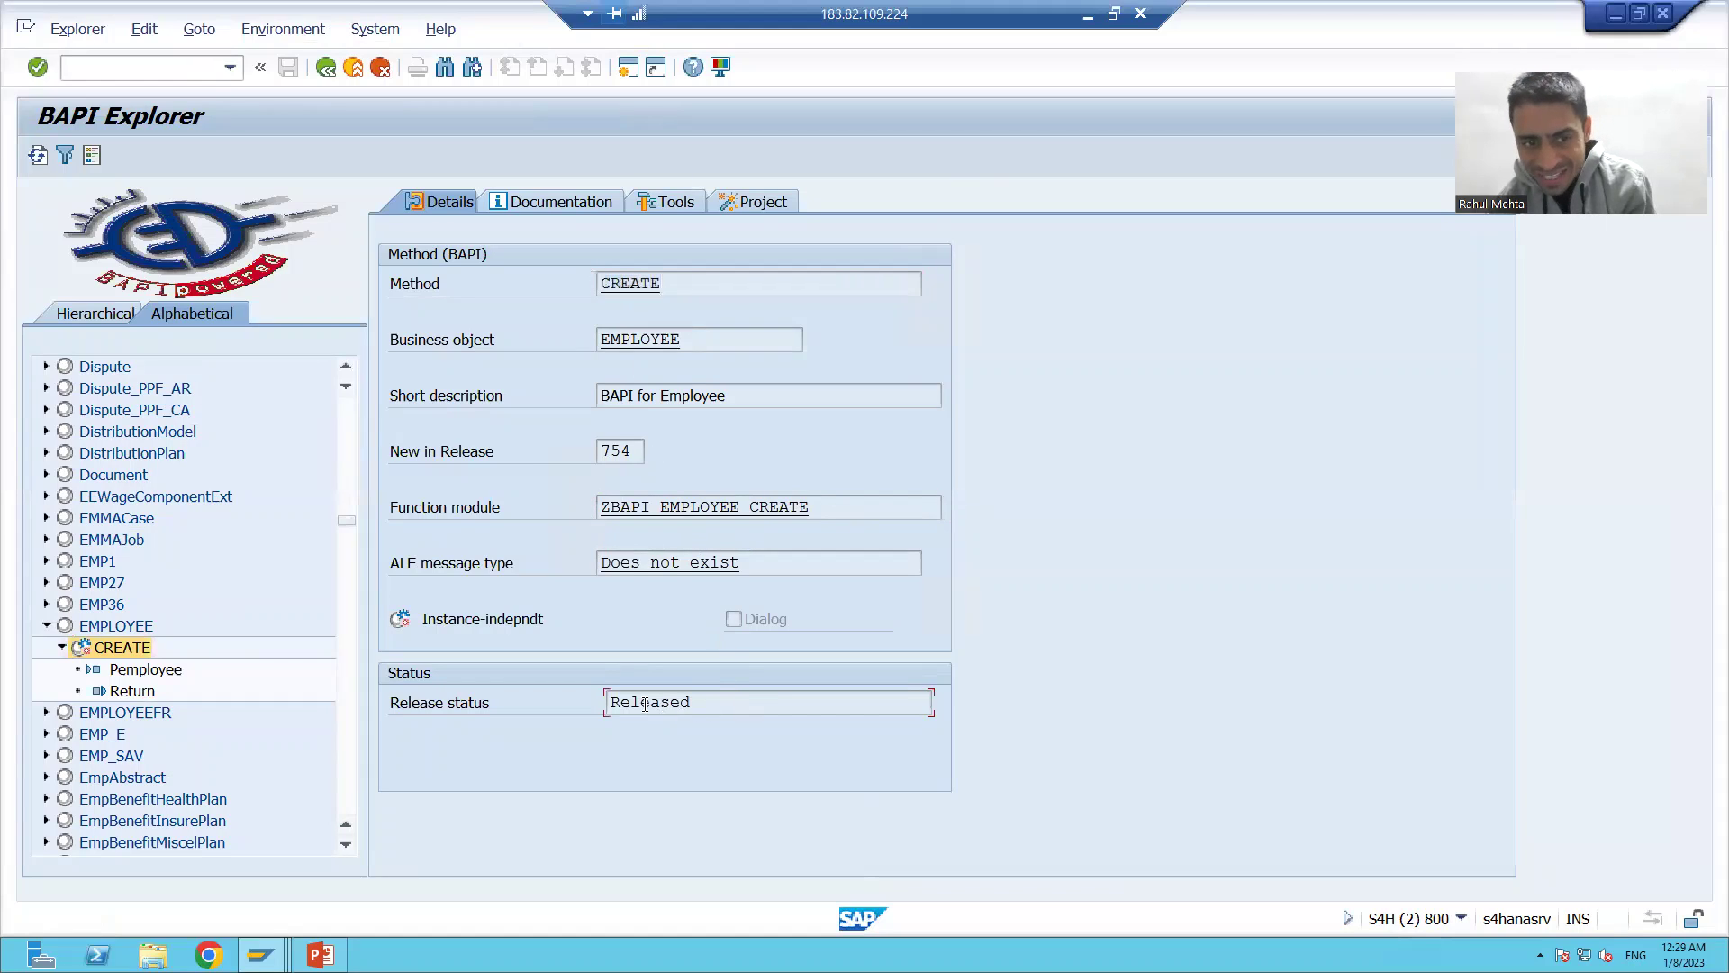
{"action": "left_click_drag", "start_coordinate": [692, 703], "coordinate": [591, 698]}
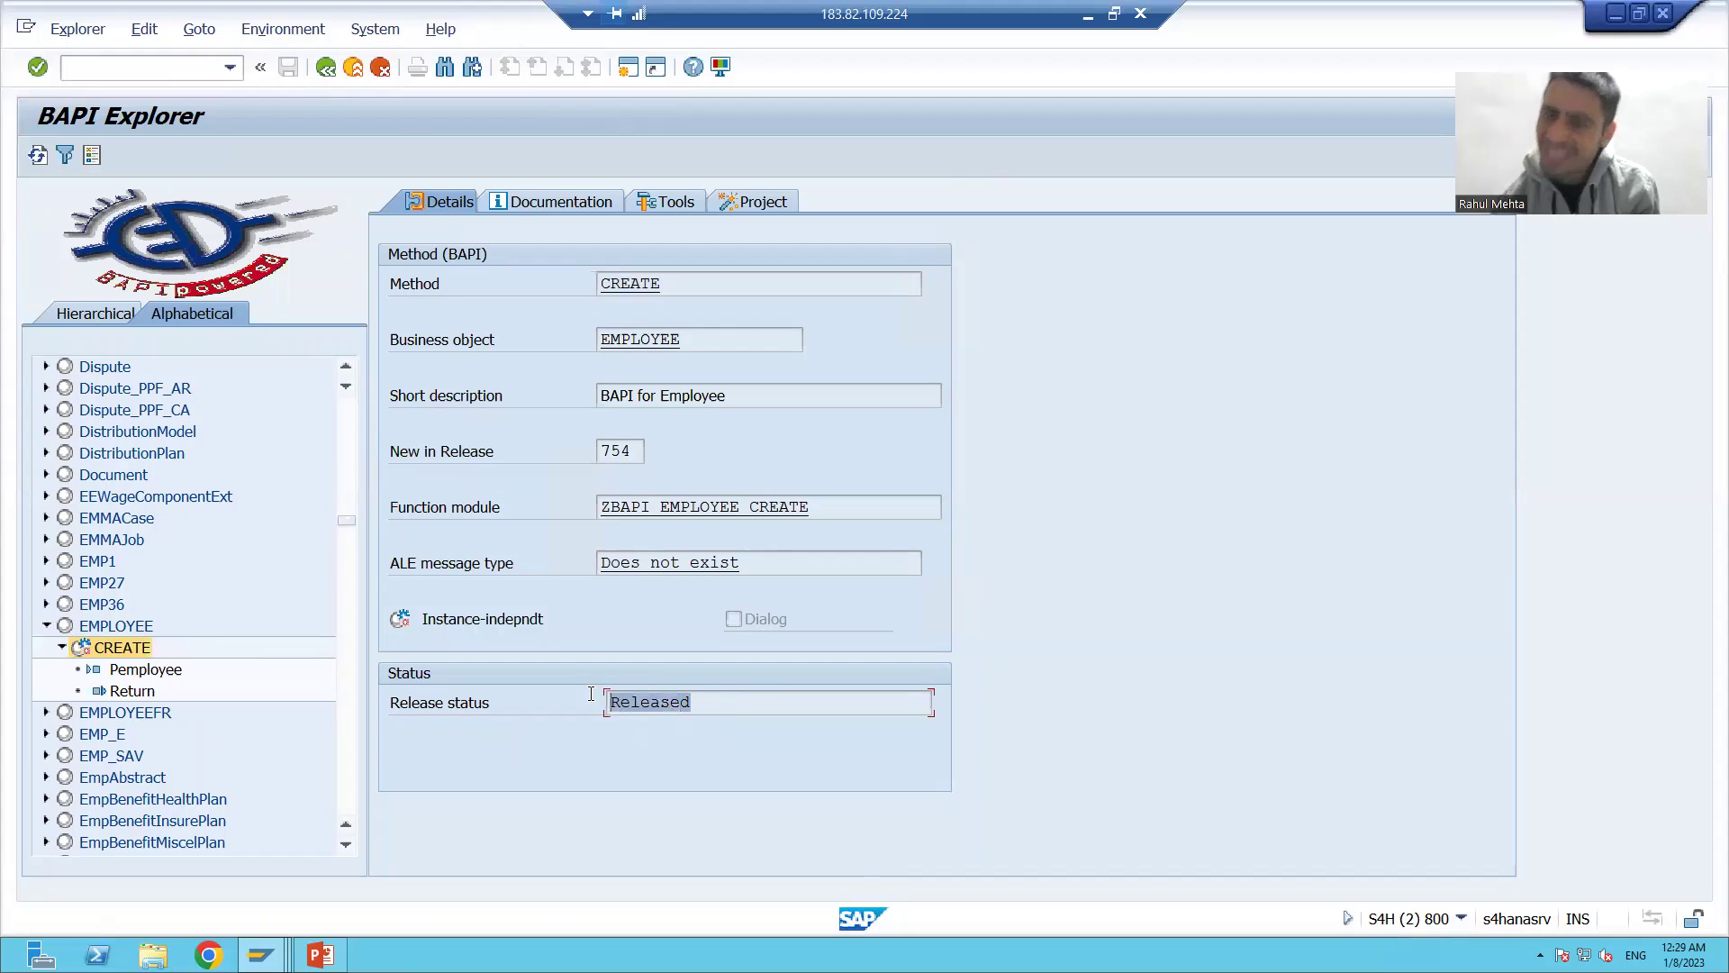
{"action": "left_click", "coordinate": [589, 699]}
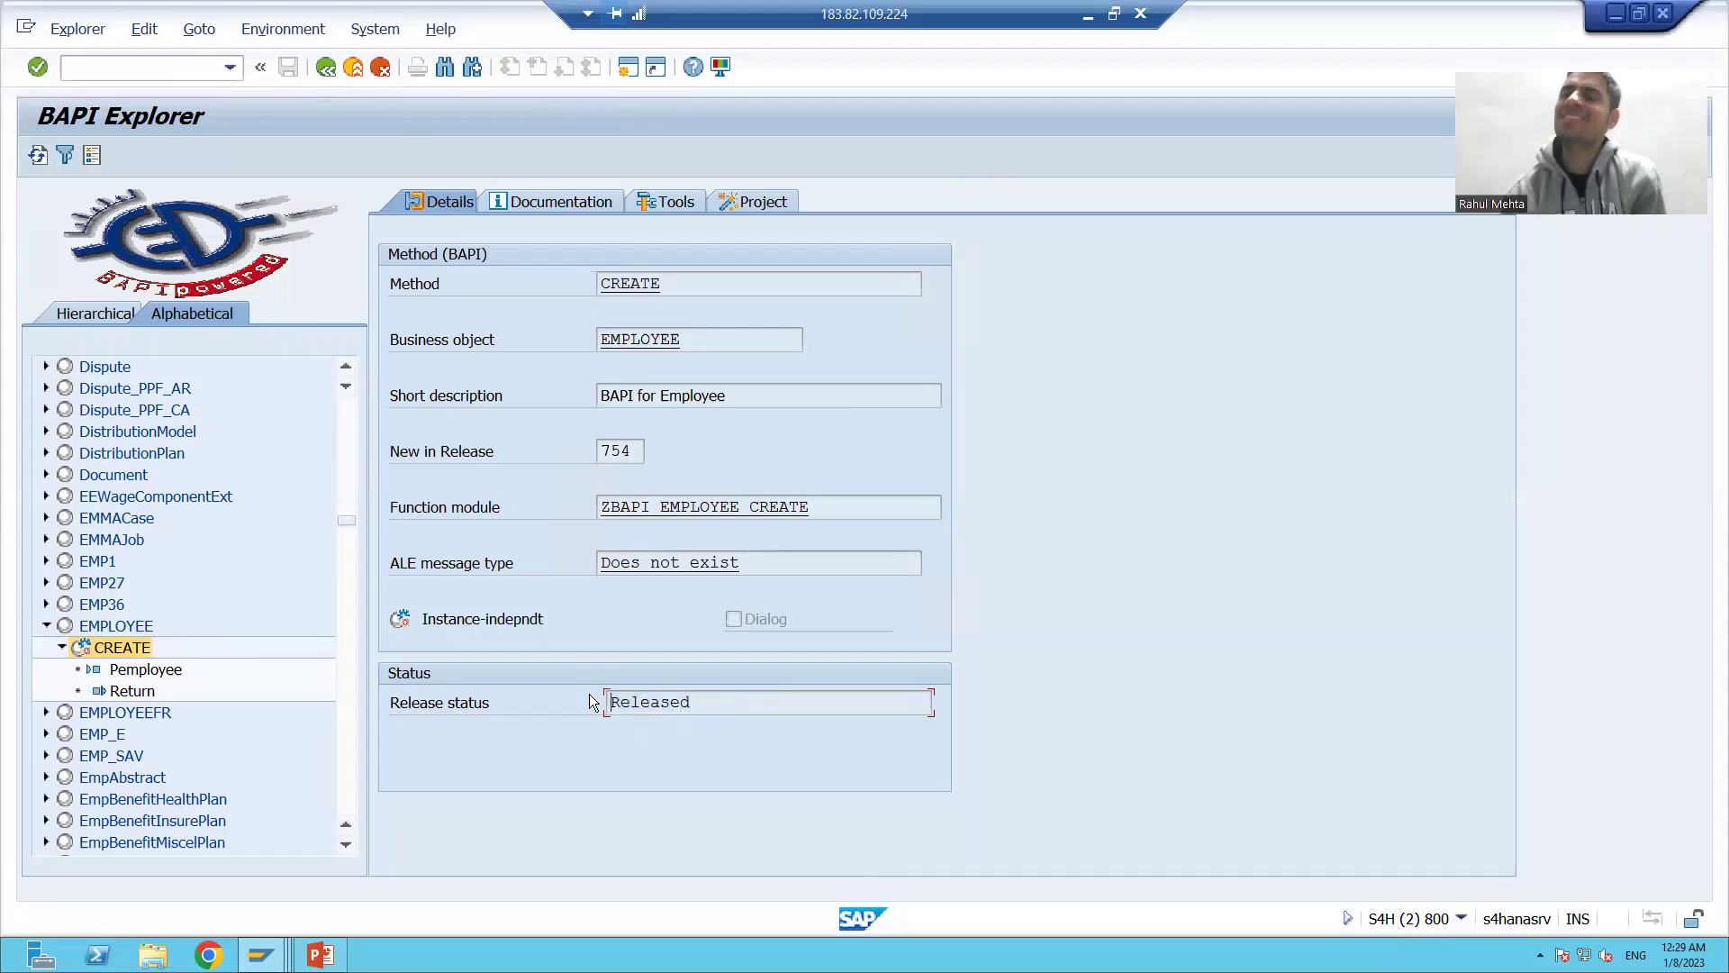
Step: Display the details of the EMPLOYEE object and examine its object name and object type
{"action": "left_click", "coordinate": [97, 626]}
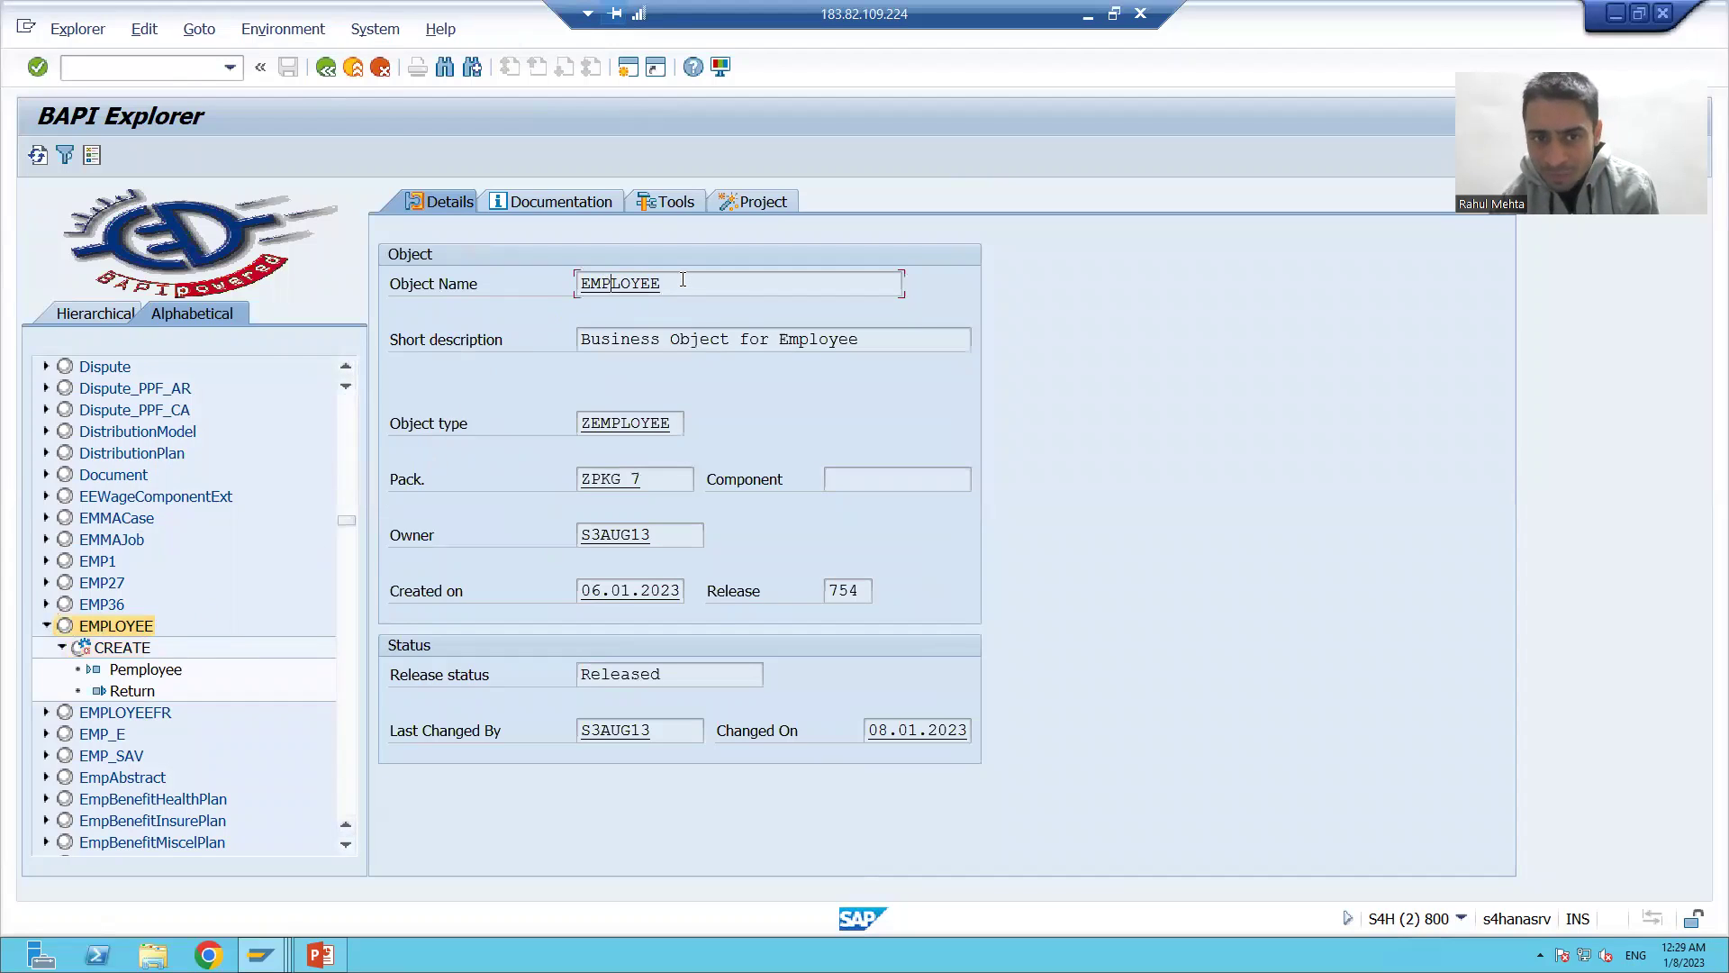
{"action": "left_click_drag", "start_coordinate": [685, 282], "coordinate": [555, 282]}
{"action": "left_click", "coordinate": [554, 284]}
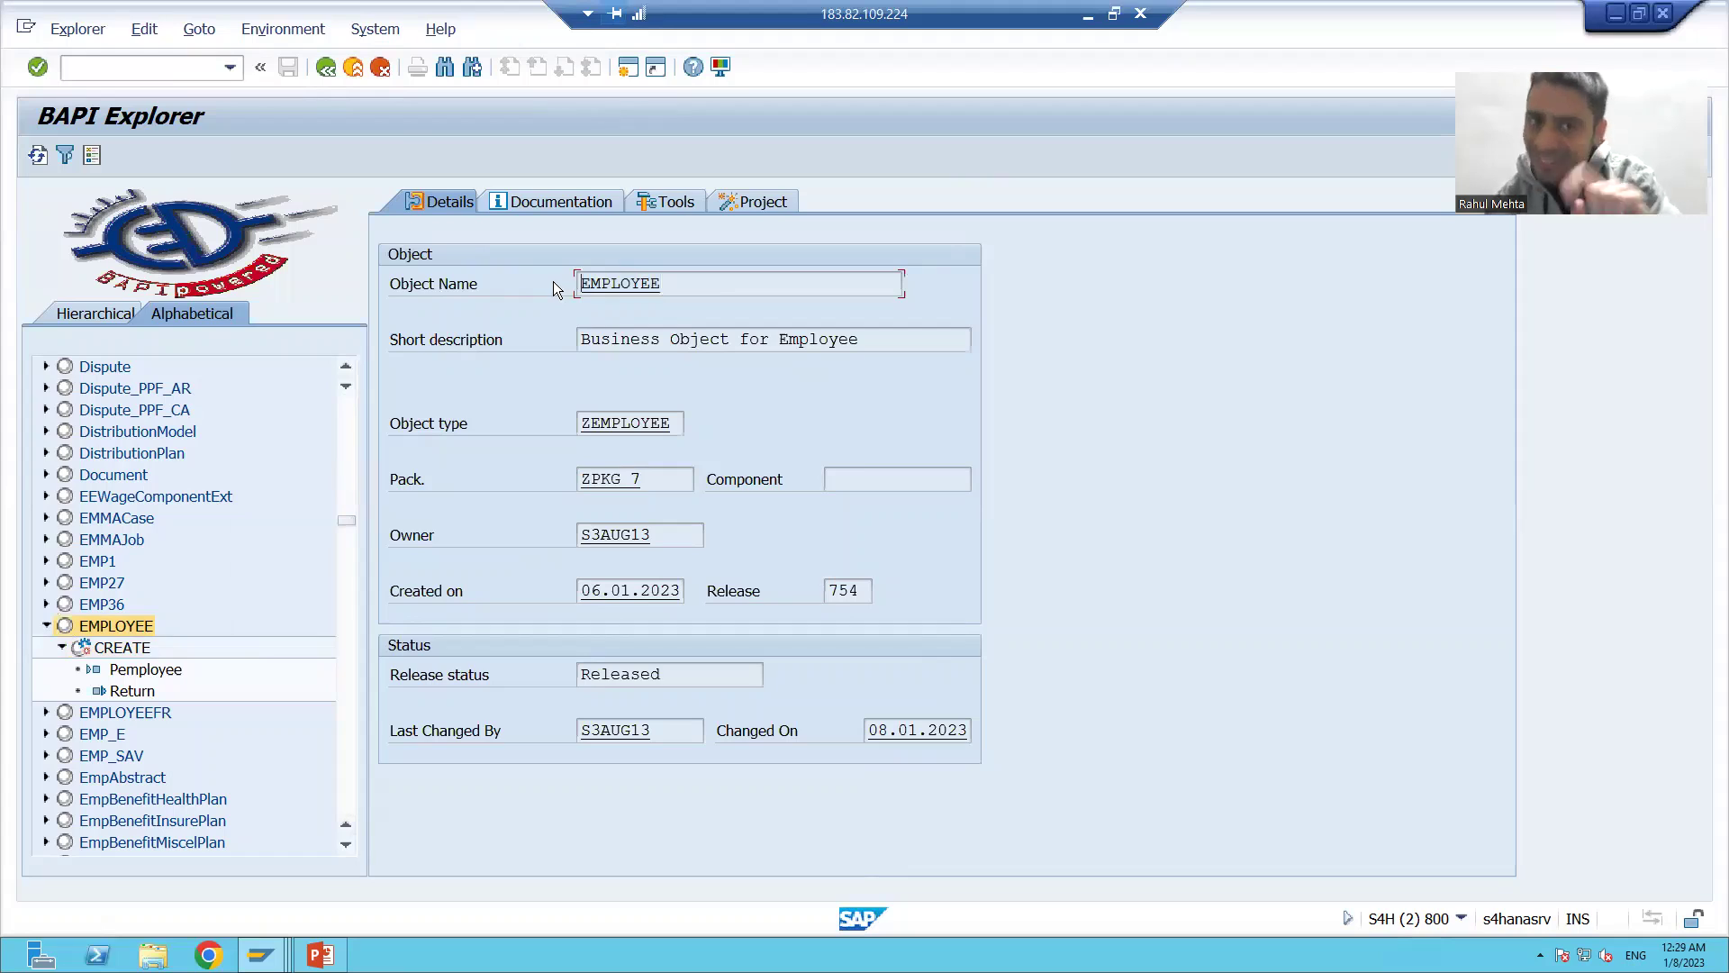
{"action": "left_click_drag", "start_coordinate": [683, 425], "coordinate": [558, 425]}
{"action": "left_click", "coordinate": [674, 424]}
{"action": "left_click_drag", "start_coordinate": [674, 424], "coordinate": [556, 415]}
{"action": "left_click", "coordinate": [555, 414]}
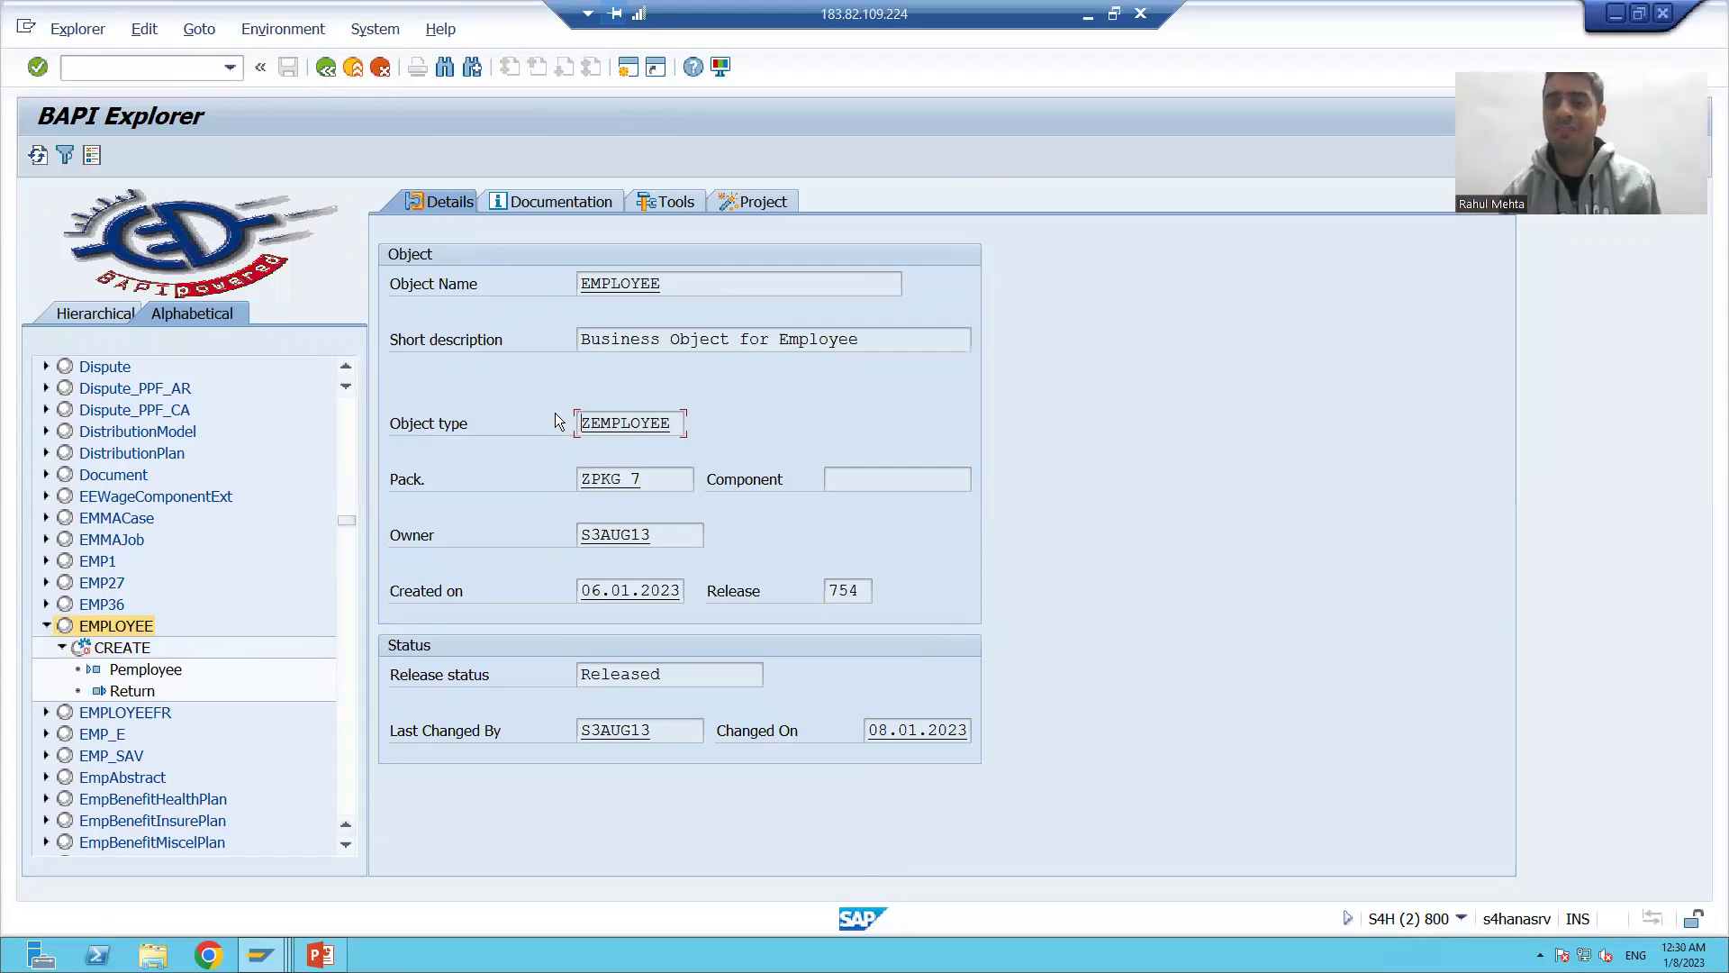
Step: Select the CREATE method, view the BAPI implementation project guide and go to its section on defining BAPI data structures
{"action": "left_click", "coordinate": [122, 647]}
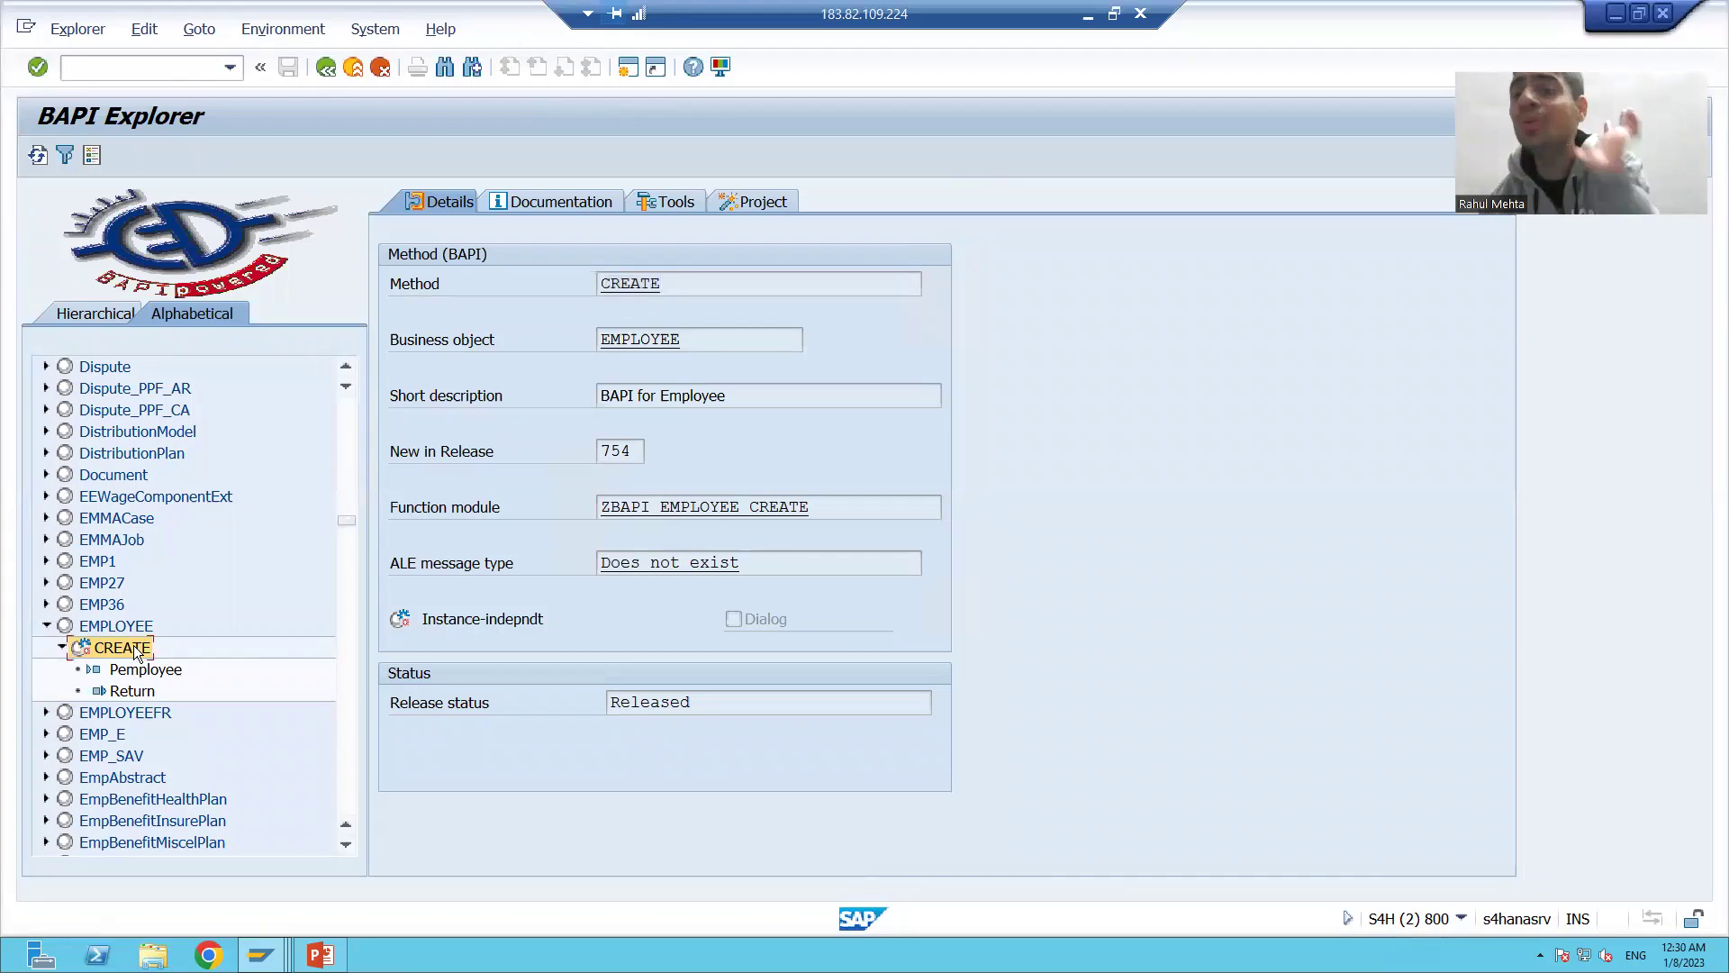
{"action": "left_click", "coordinate": [584, 197]}
{"action": "left_click", "coordinate": [757, 202]}
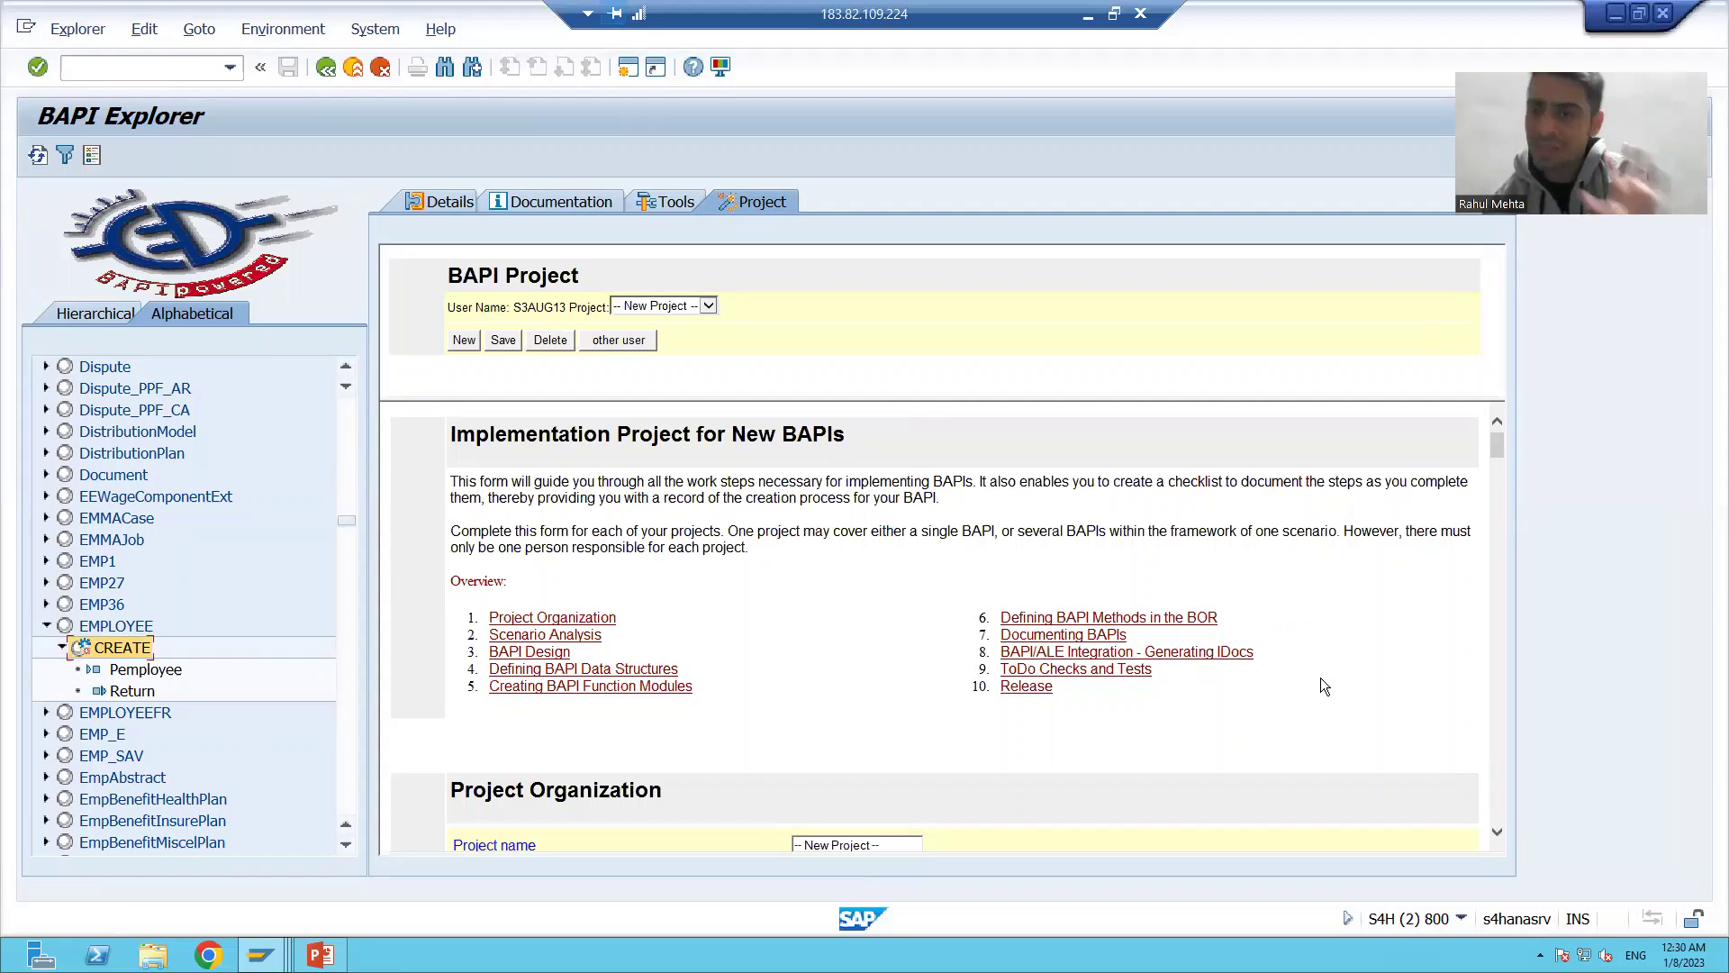
{"action": "scroll", "coordinate": [1321, 677], "scroll_direction": "down", "scroll_amount": 2}
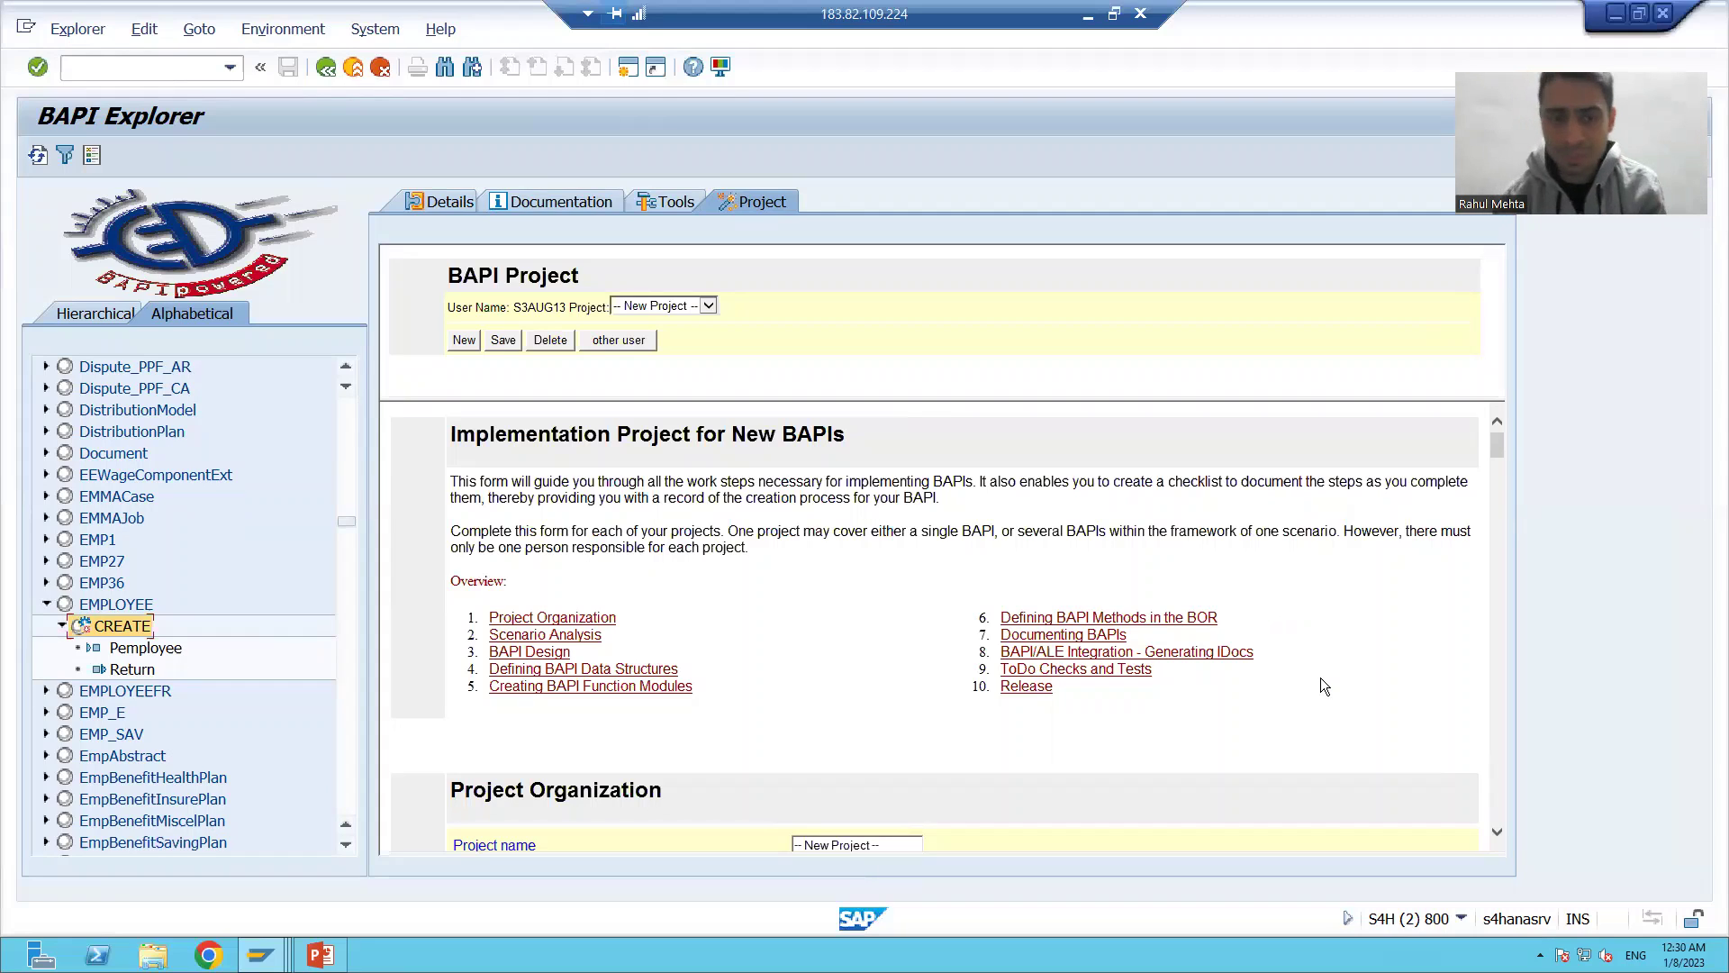
{"action": "left_click", "coordinate": [637, 687]}
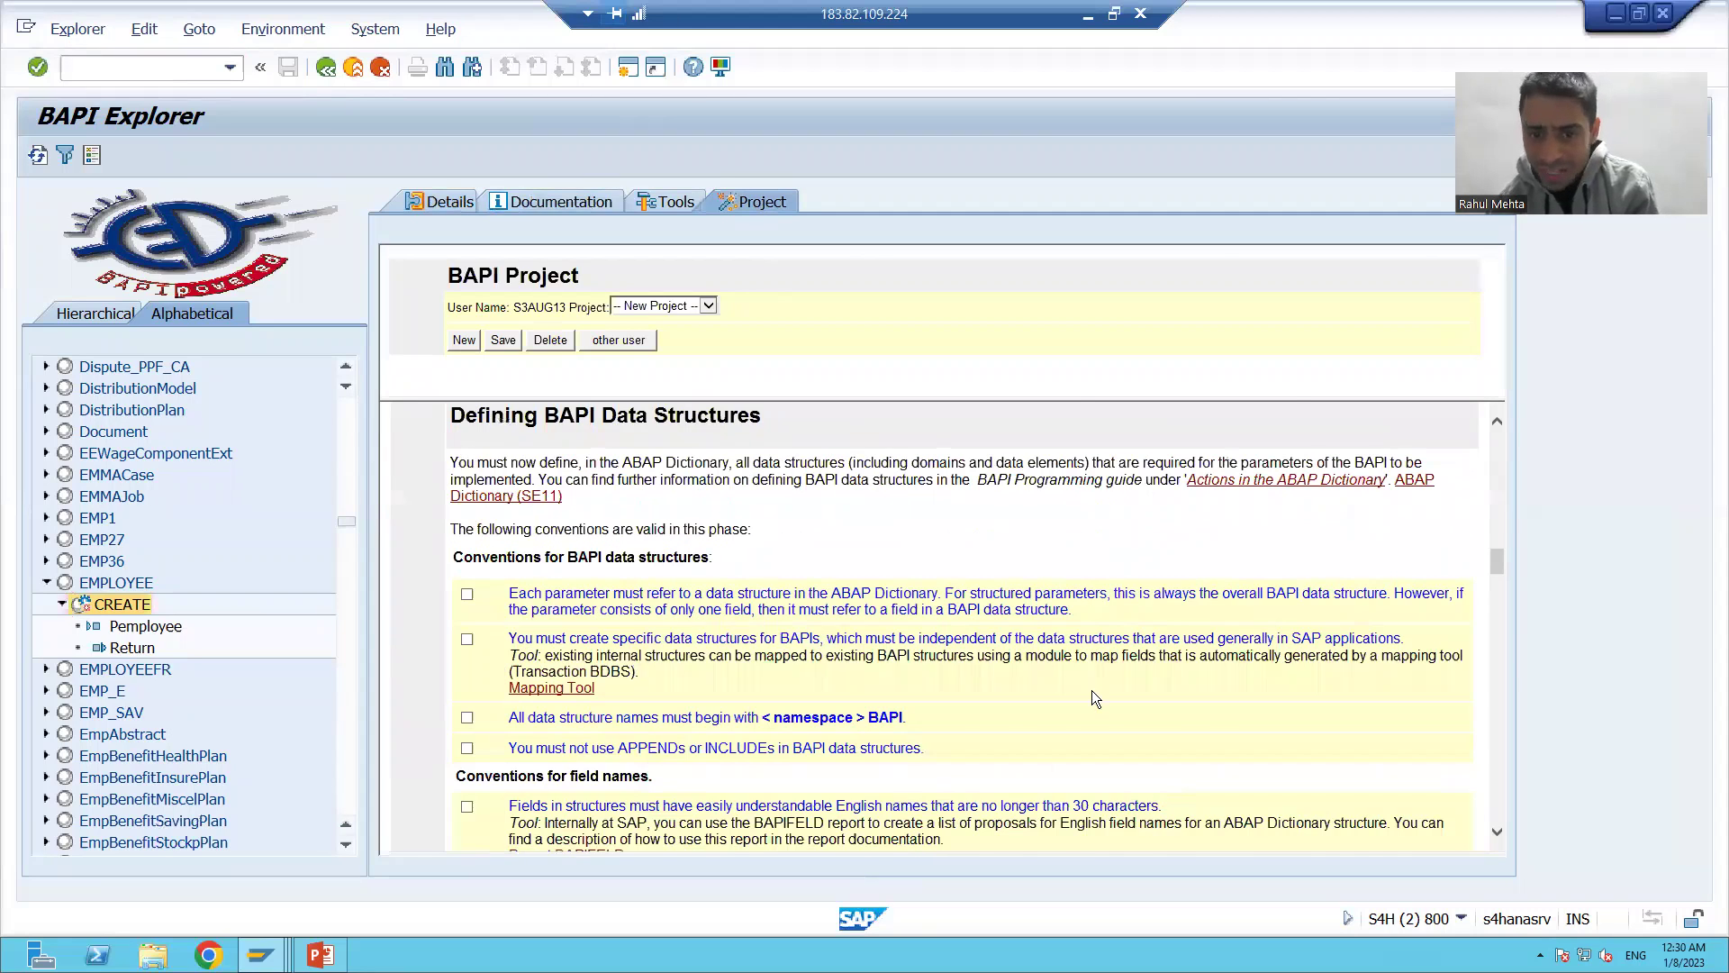
Step: Examine the naming convention for BAPI data structures and highlight the required "< namespace > BAPI" prefix
{"action": "scroll", "coordinate": [1092, 691], "scroll_direction": "down", "scroll_amount": 1}
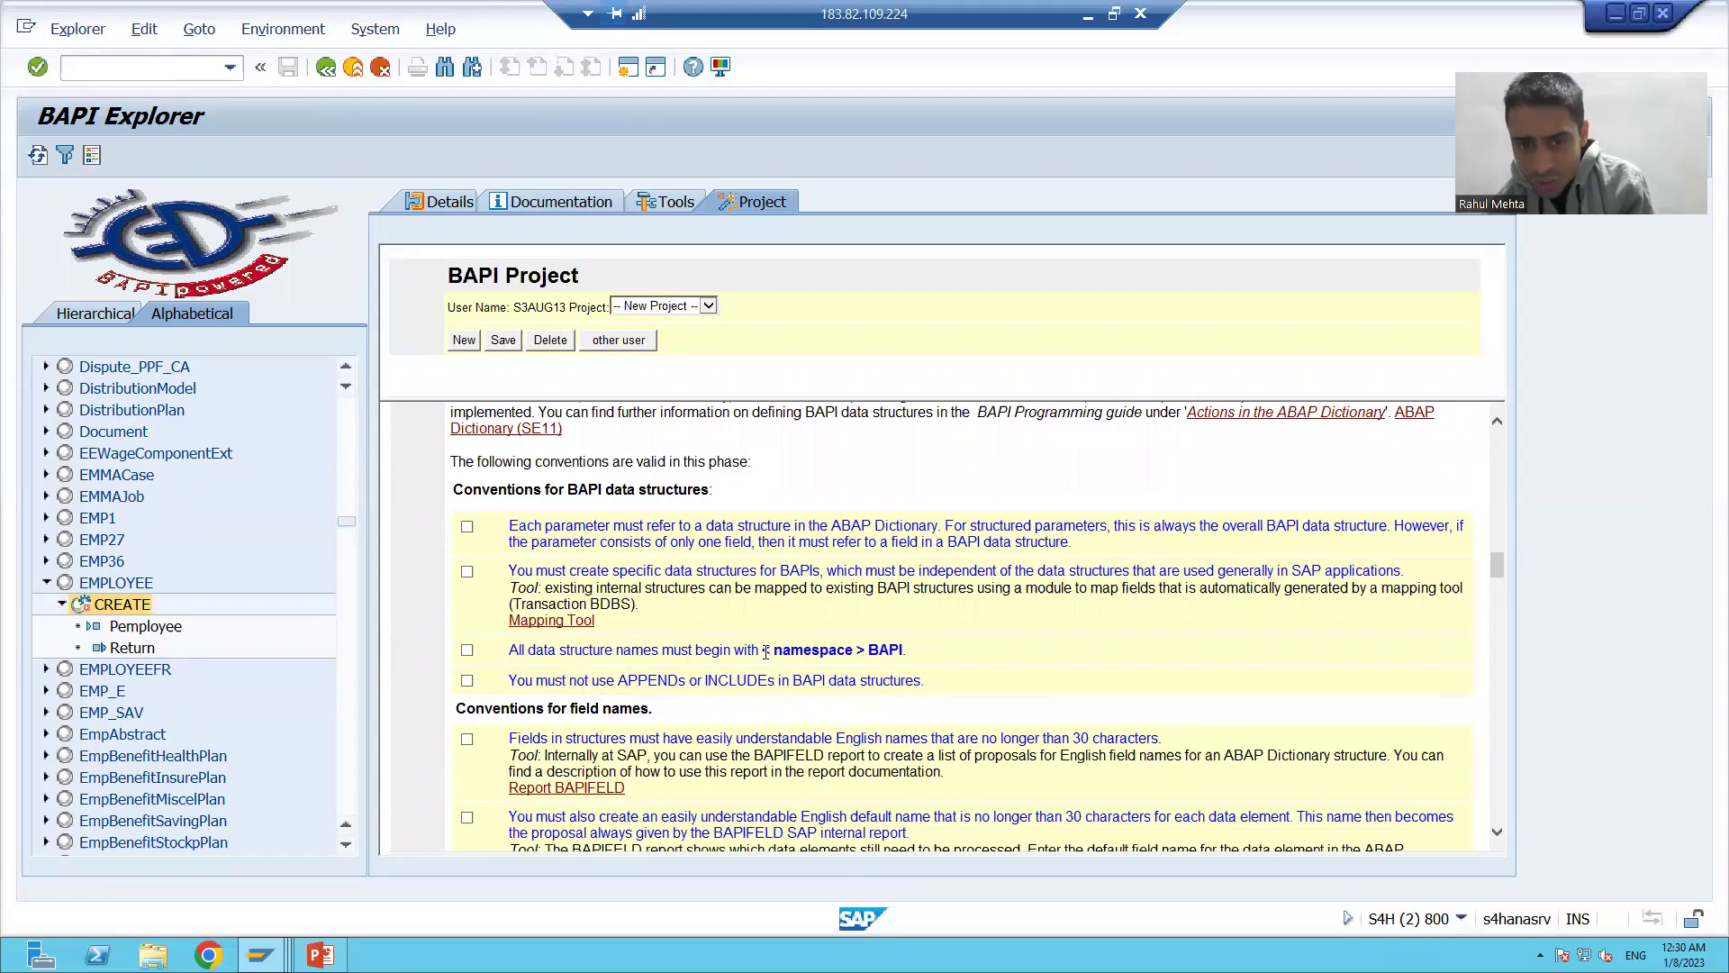
{"action": "left_click_drag", "start_coordinate": [763, 649], "coordinate": [896, 653]}
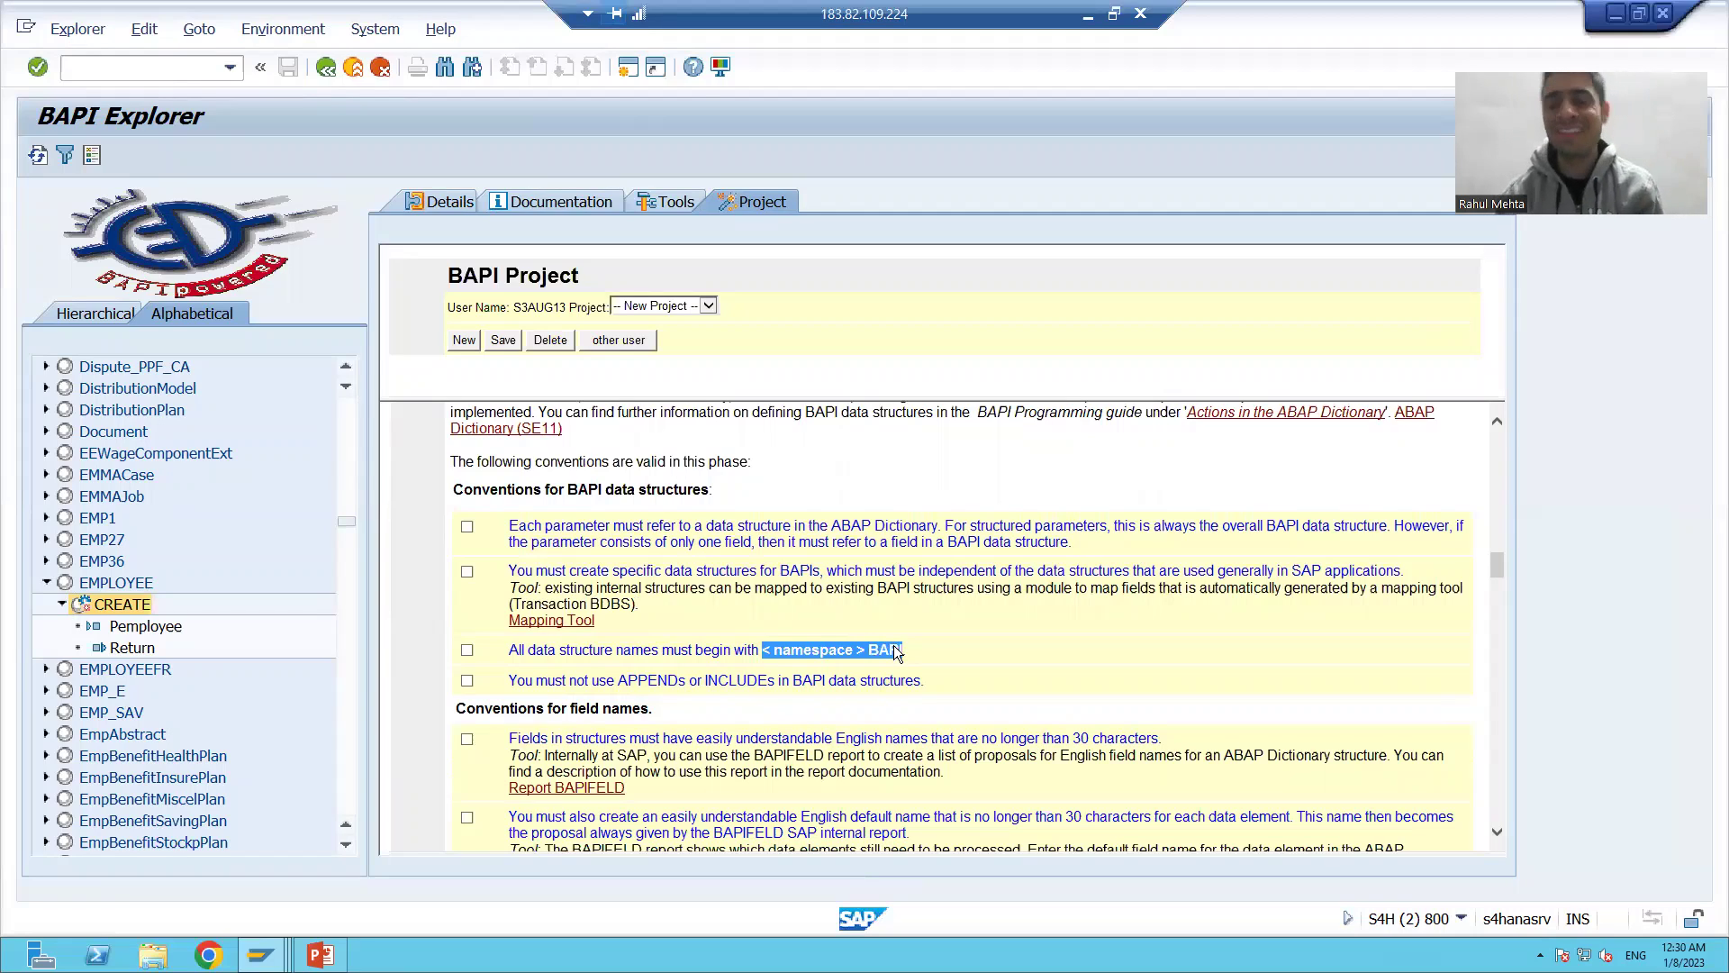
{"action": "scroll", "coordinate": [928, 625], "scroll_direction": "down", "scroll_amount": 1}
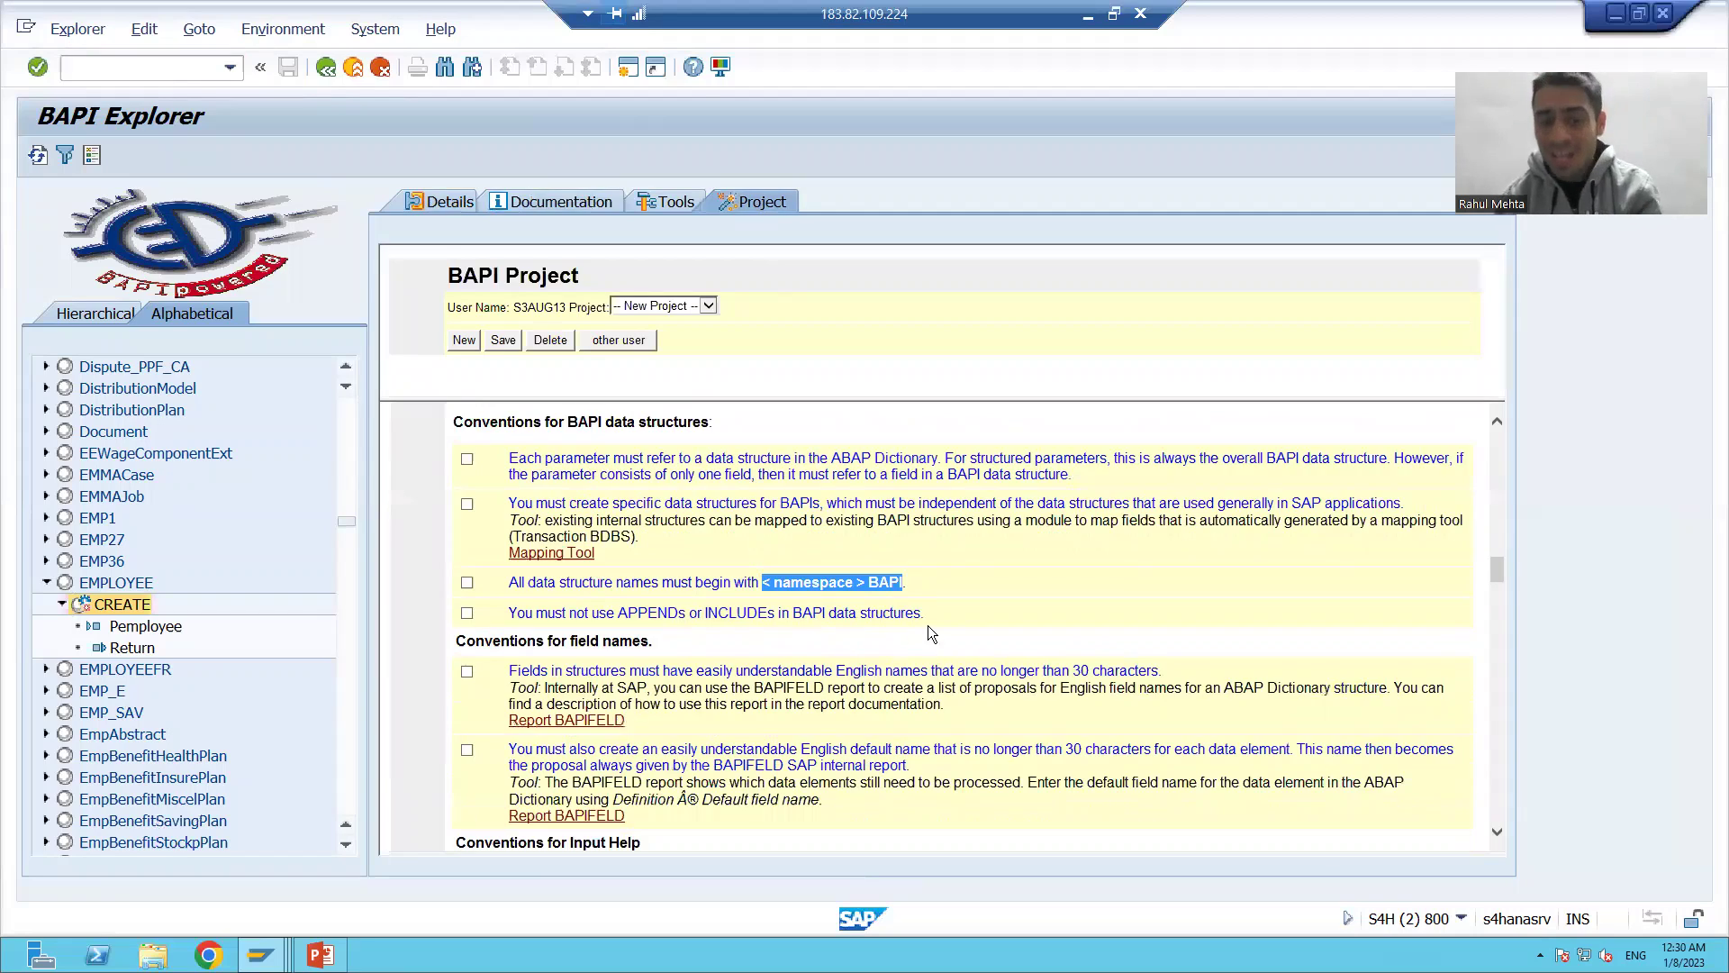
Step: Go to the section on creating BAPI function modules and highlight the naming convention BAPI_<Business-Object>_<Method>
{"action": "scroll", "coordinate": [944, 612], "scroll_direction": "down", "scroll_amount": 8}
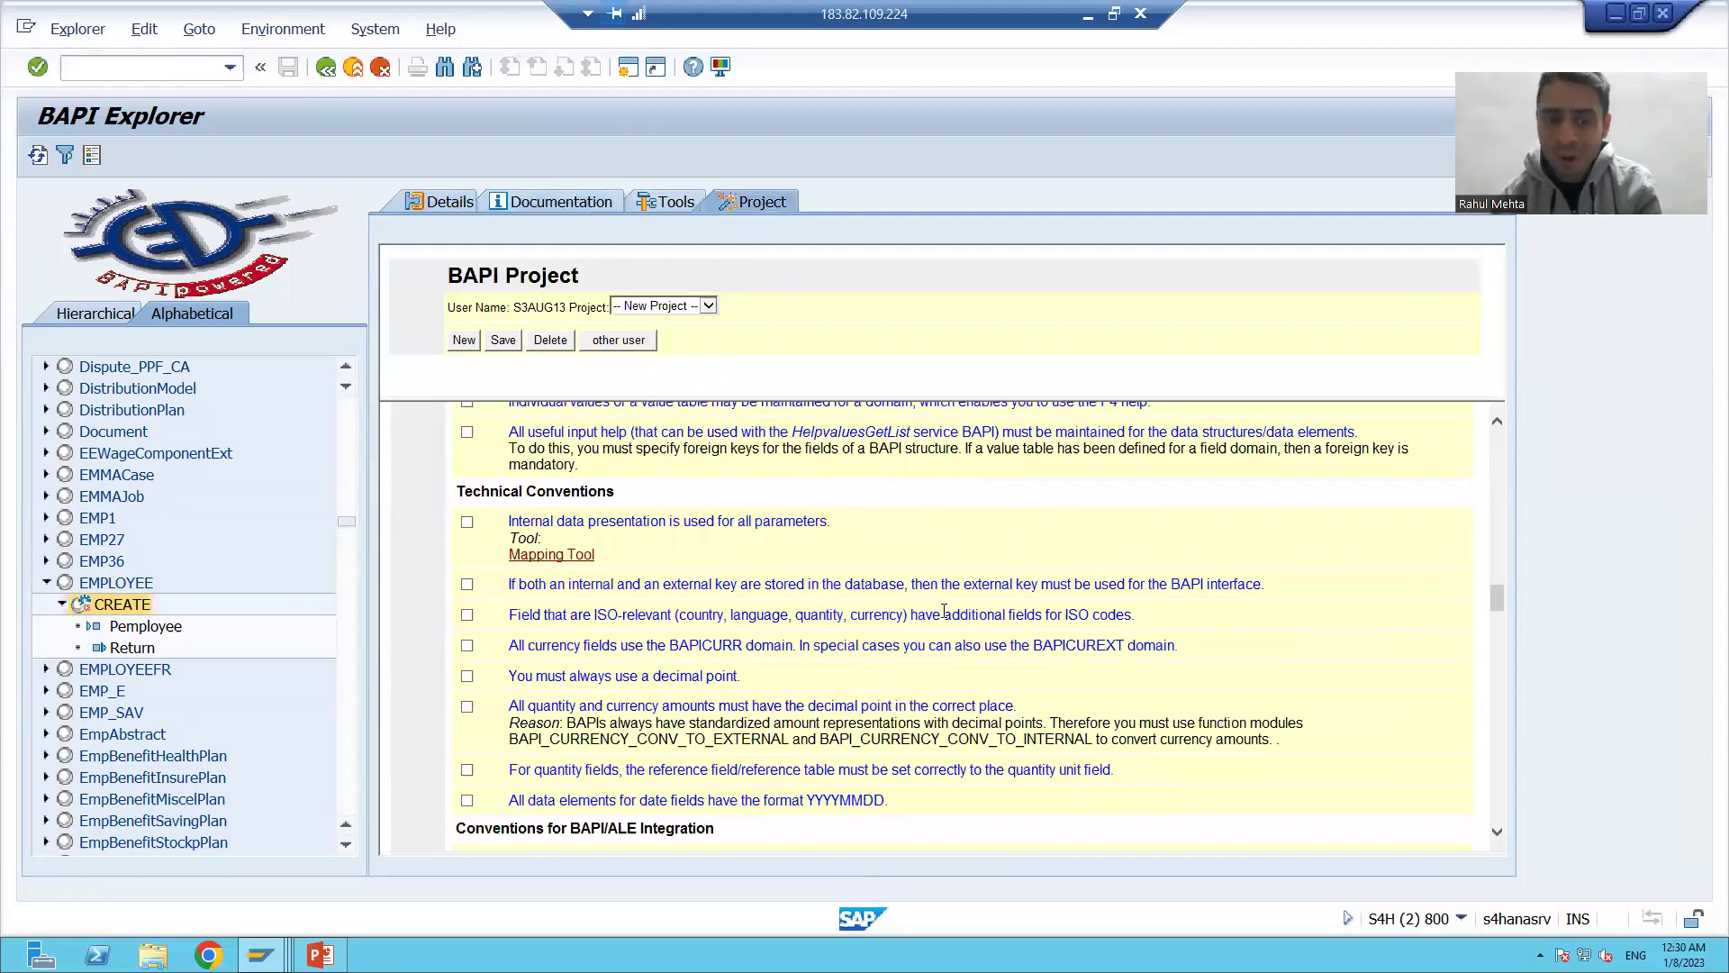
{"action": "scroll", "coordinate": [944, 611], "scroll_direction": "down", "scroll_amount": 2}
{"action": "scroll", "coordinate": [951, 610], "scroll_direction": "down", "scroll_amount": 4}
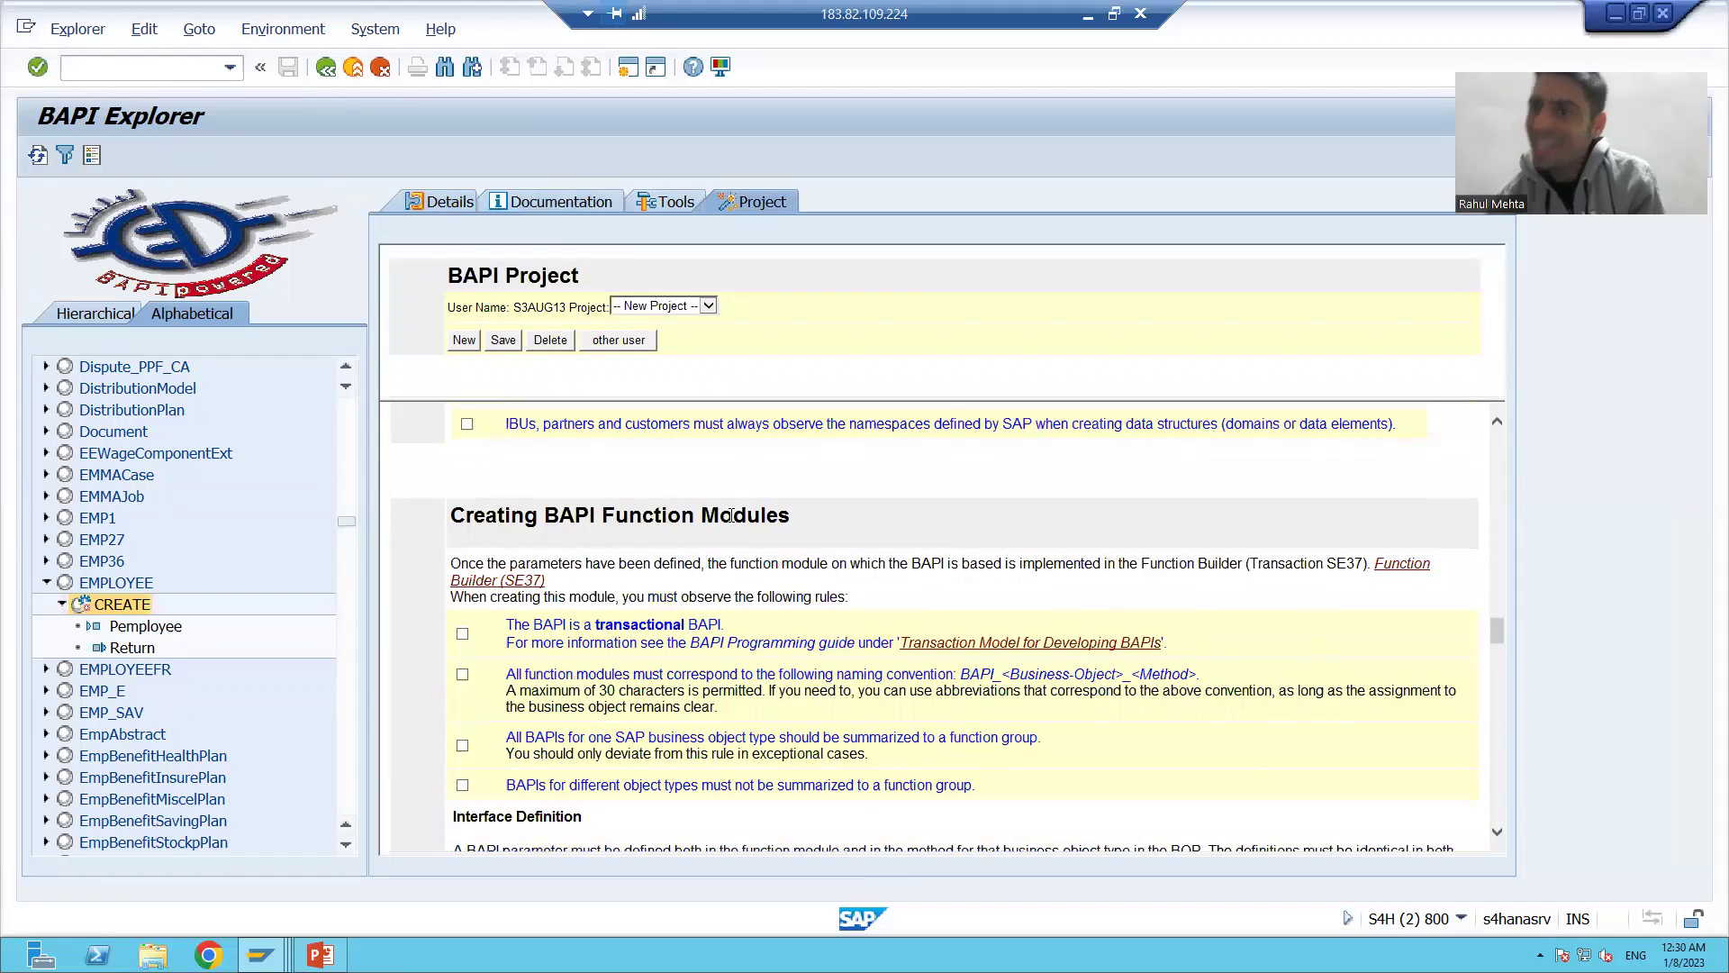
{"action": "scroll", "coordinate": [1194, 624], "scroll_direction": "down", "scroll_amount": 2}
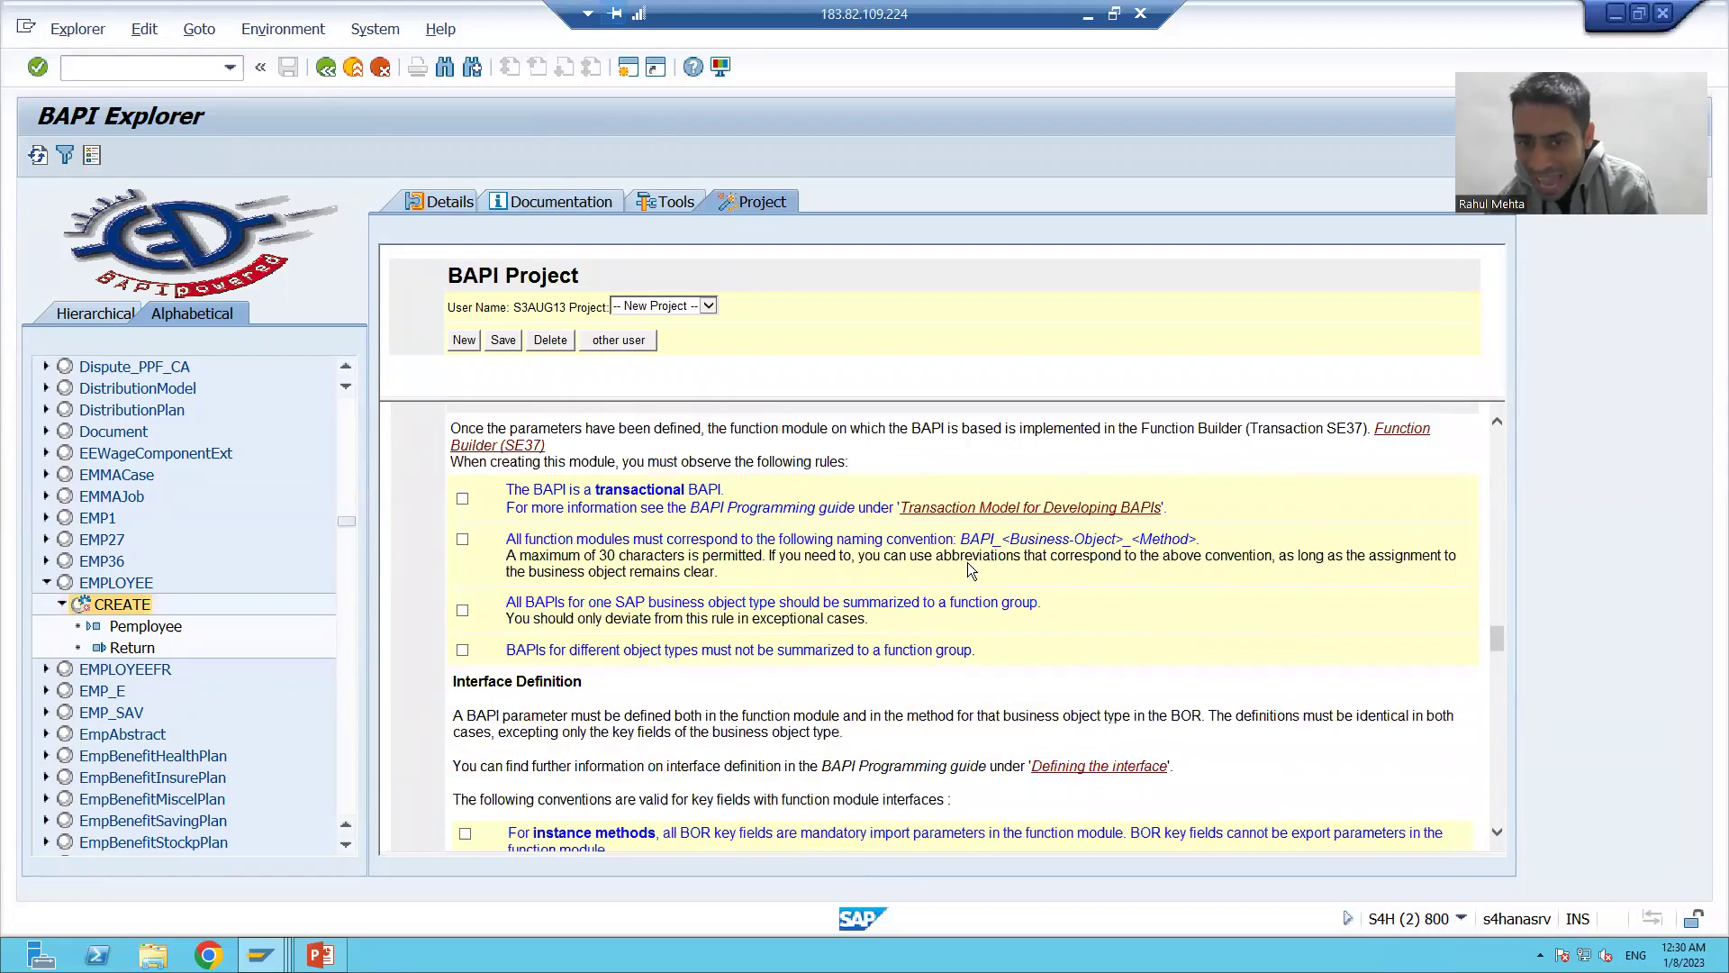
{"action": "left_click_drag", "start_coordinate": [962, 539], "coordinate": [1201, 540]}
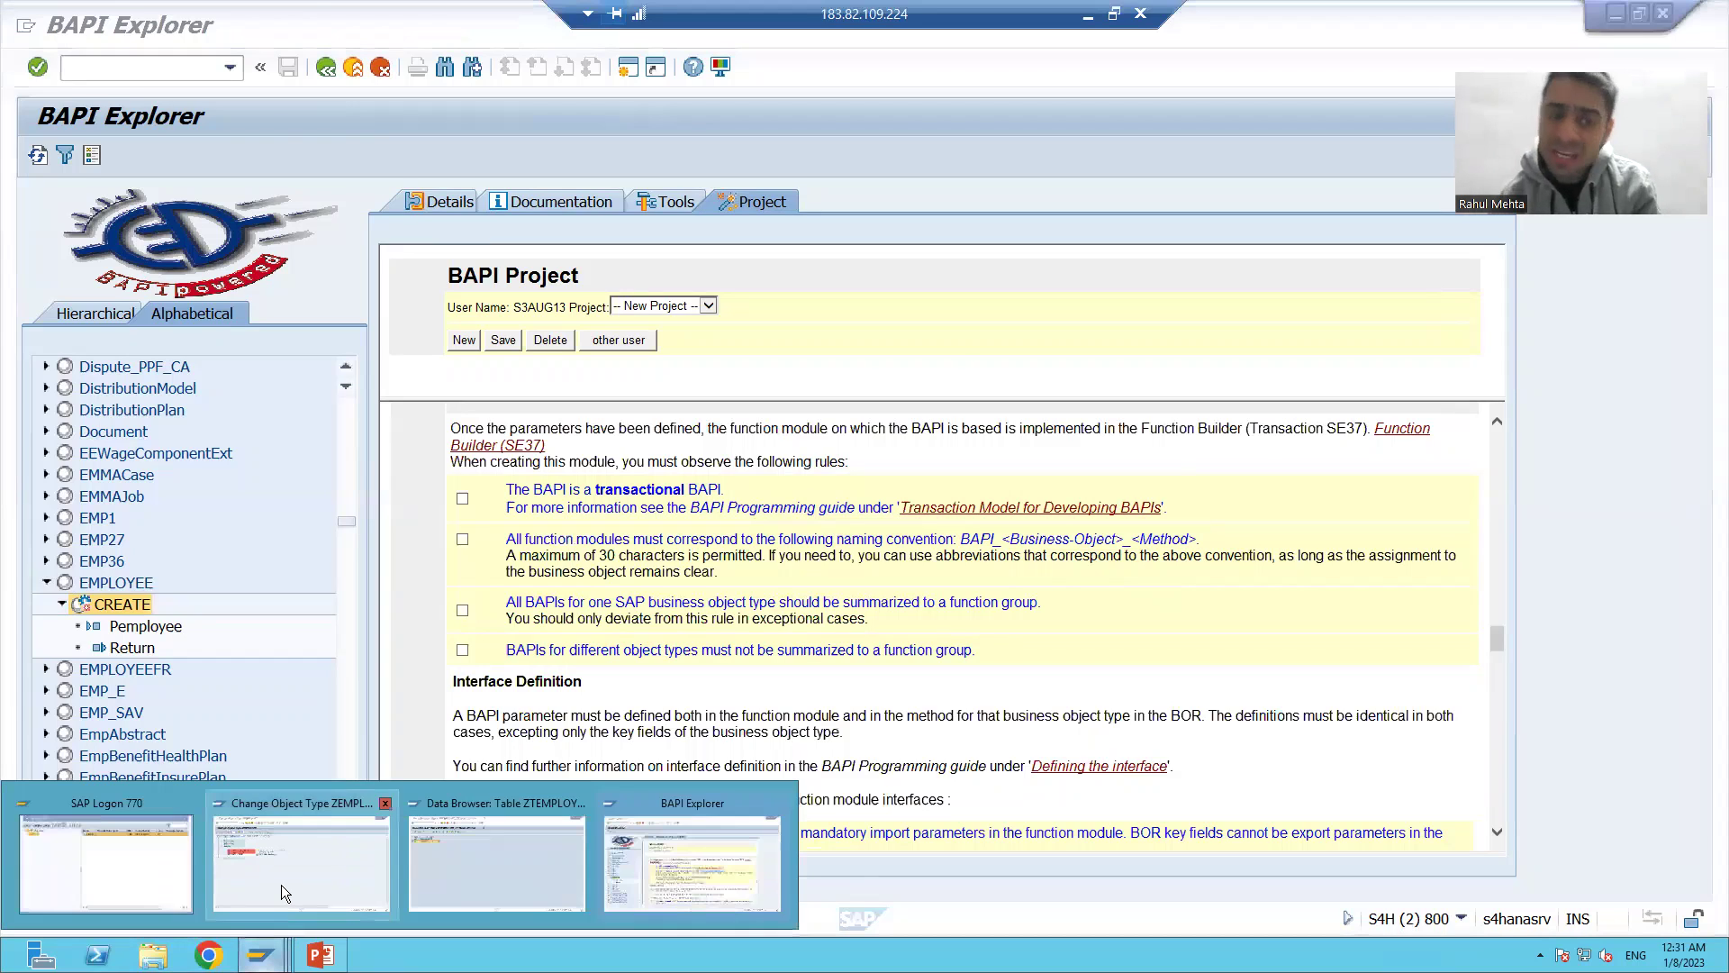
Step: Compare the methods of object type ZEMPLOYEE with its BAPI Explorer entry, and select the EMPLOYEE object there
{"action": "left_click", "coordinate": [281, 884]}
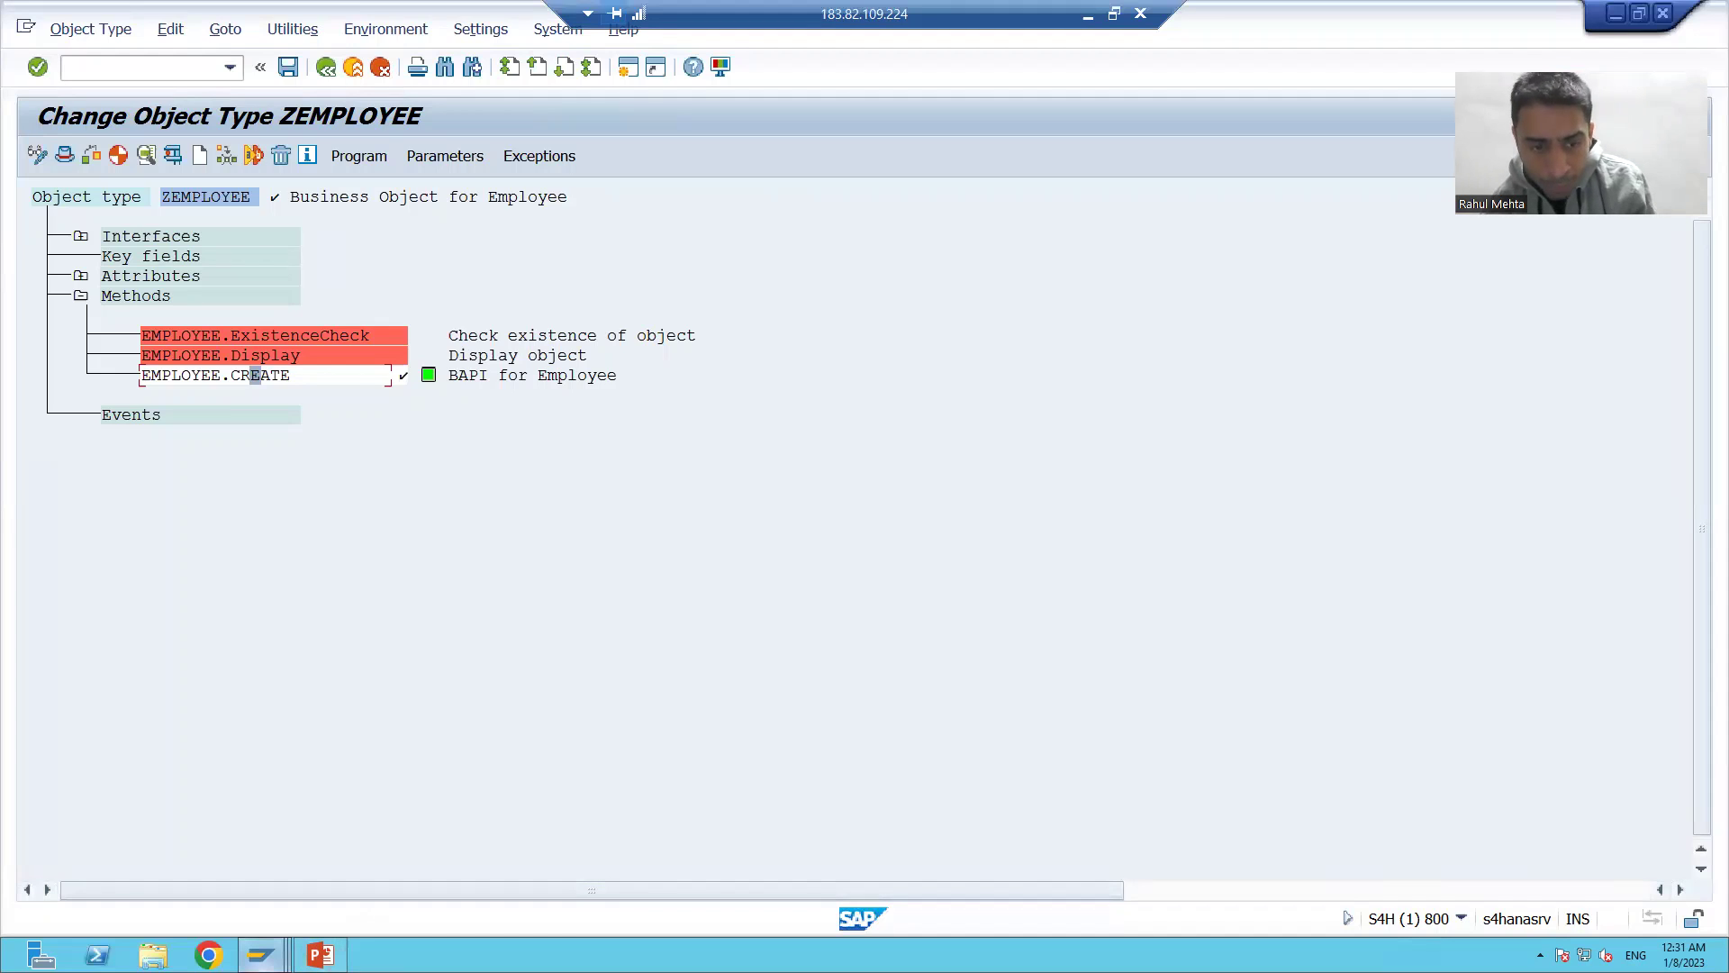
{"action": "mouse_move", "coordinate": [260, 955]}
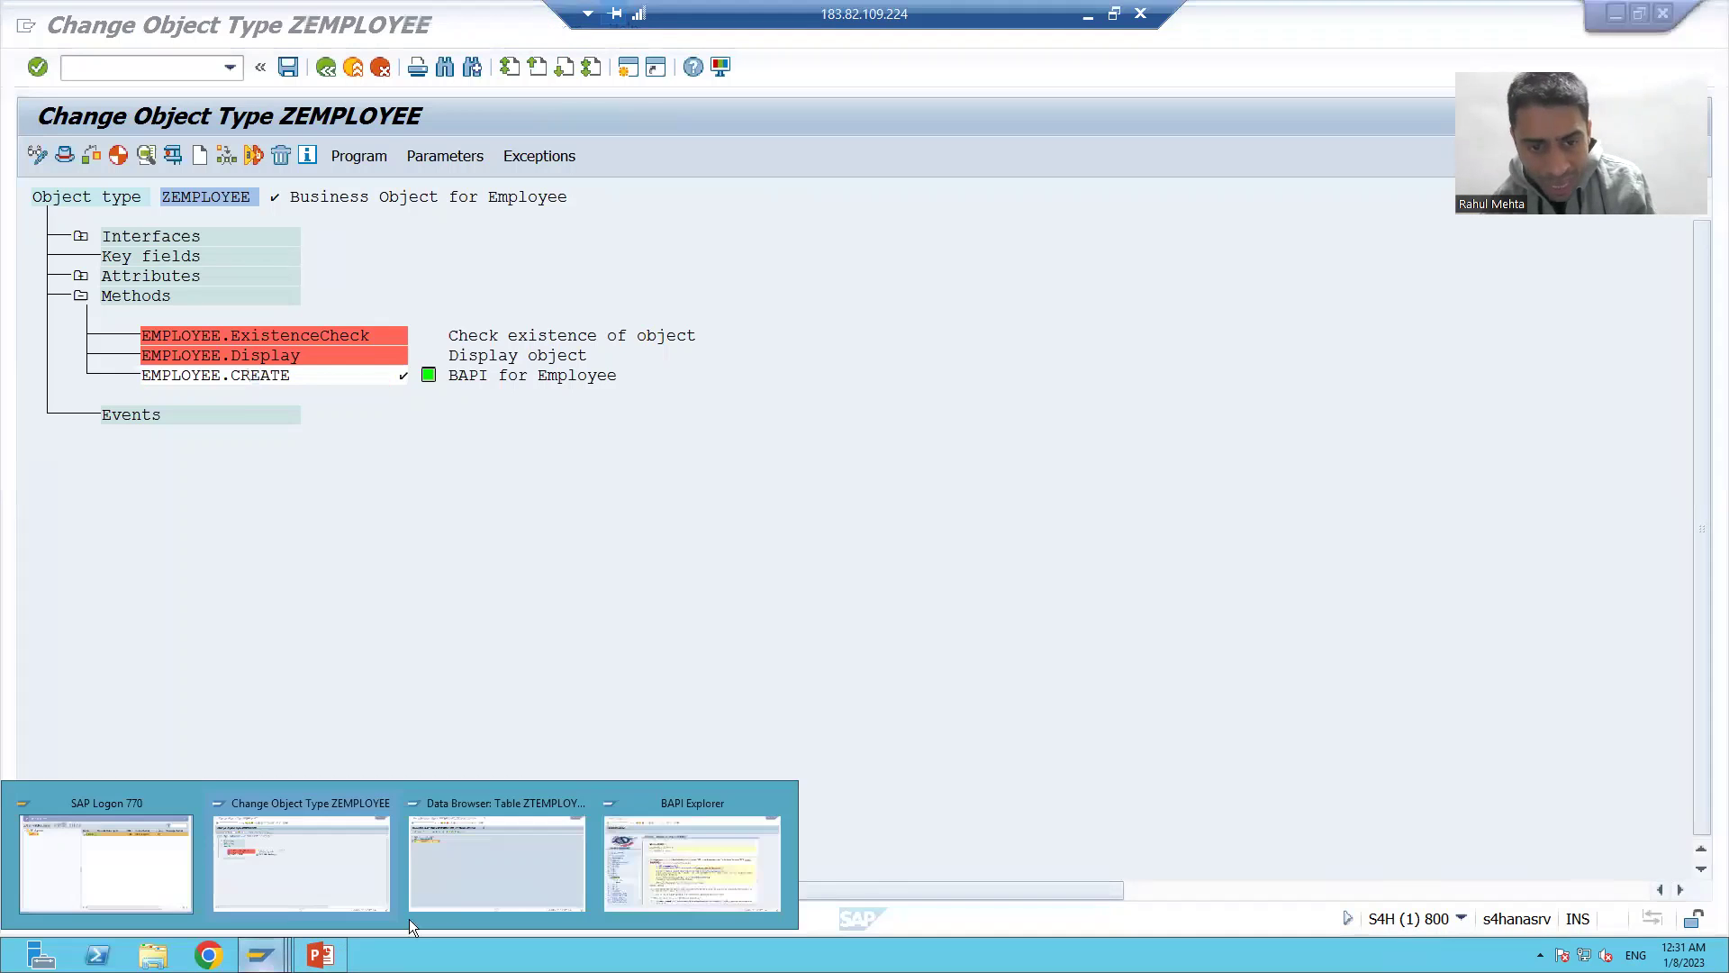
{"action": "left_click", "coordinate": [685, 858]}
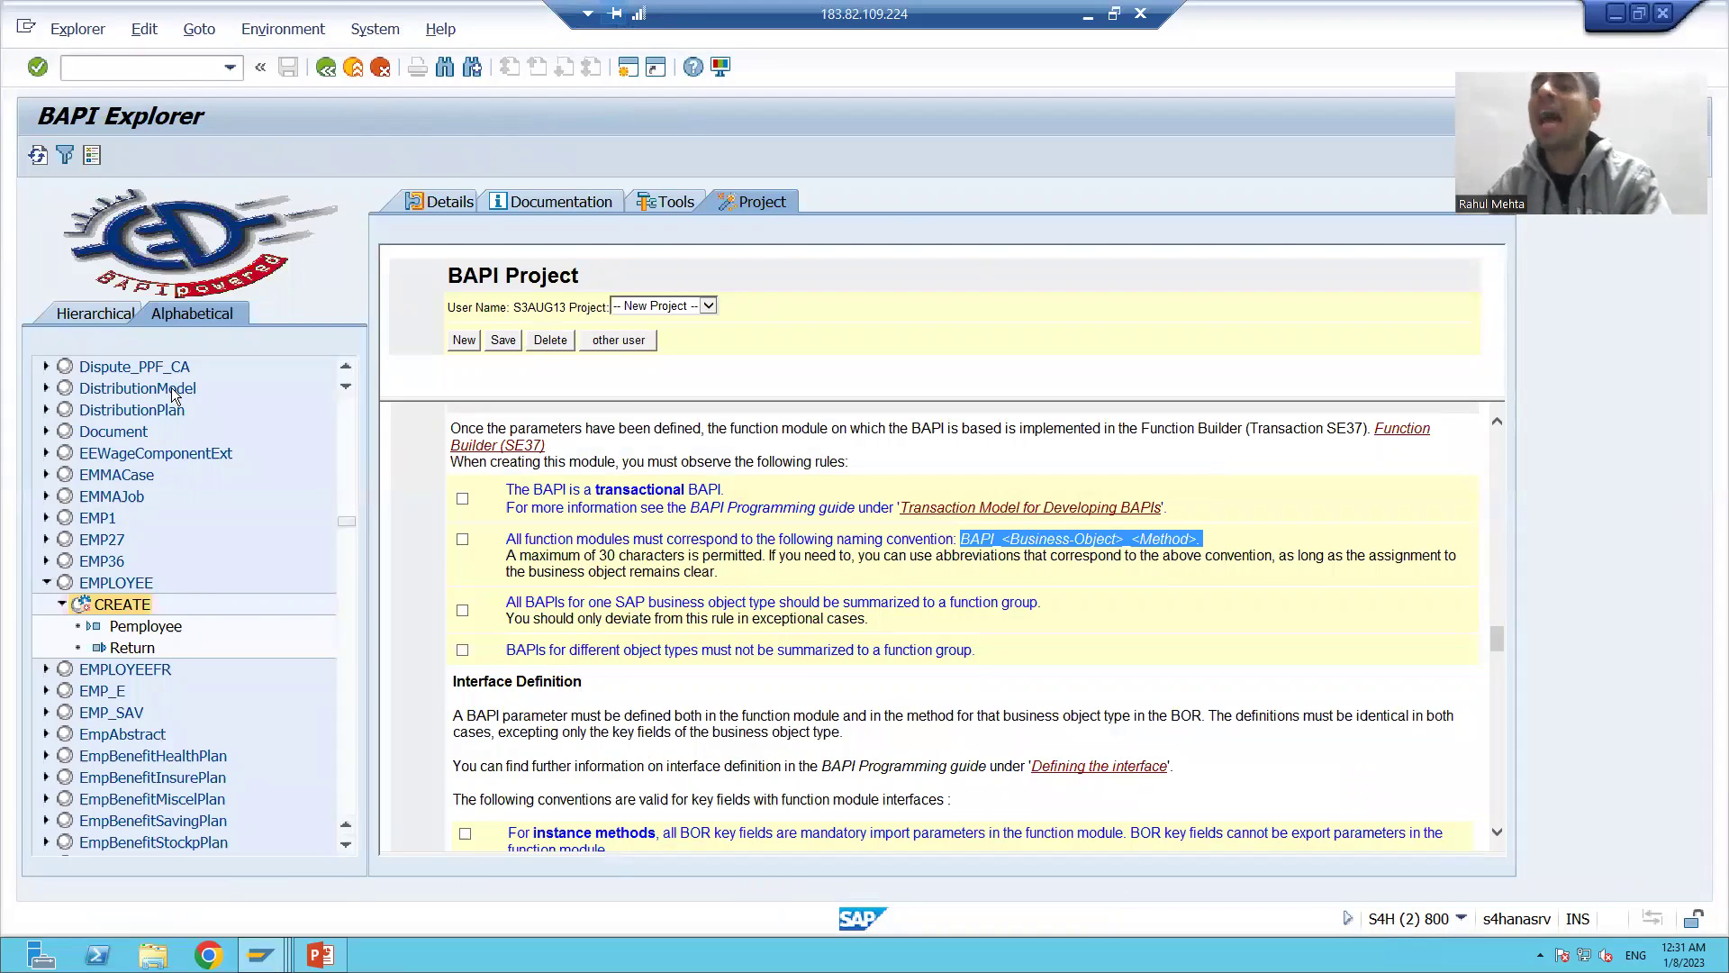
{"action": "key", "text": "alt+Tab"}
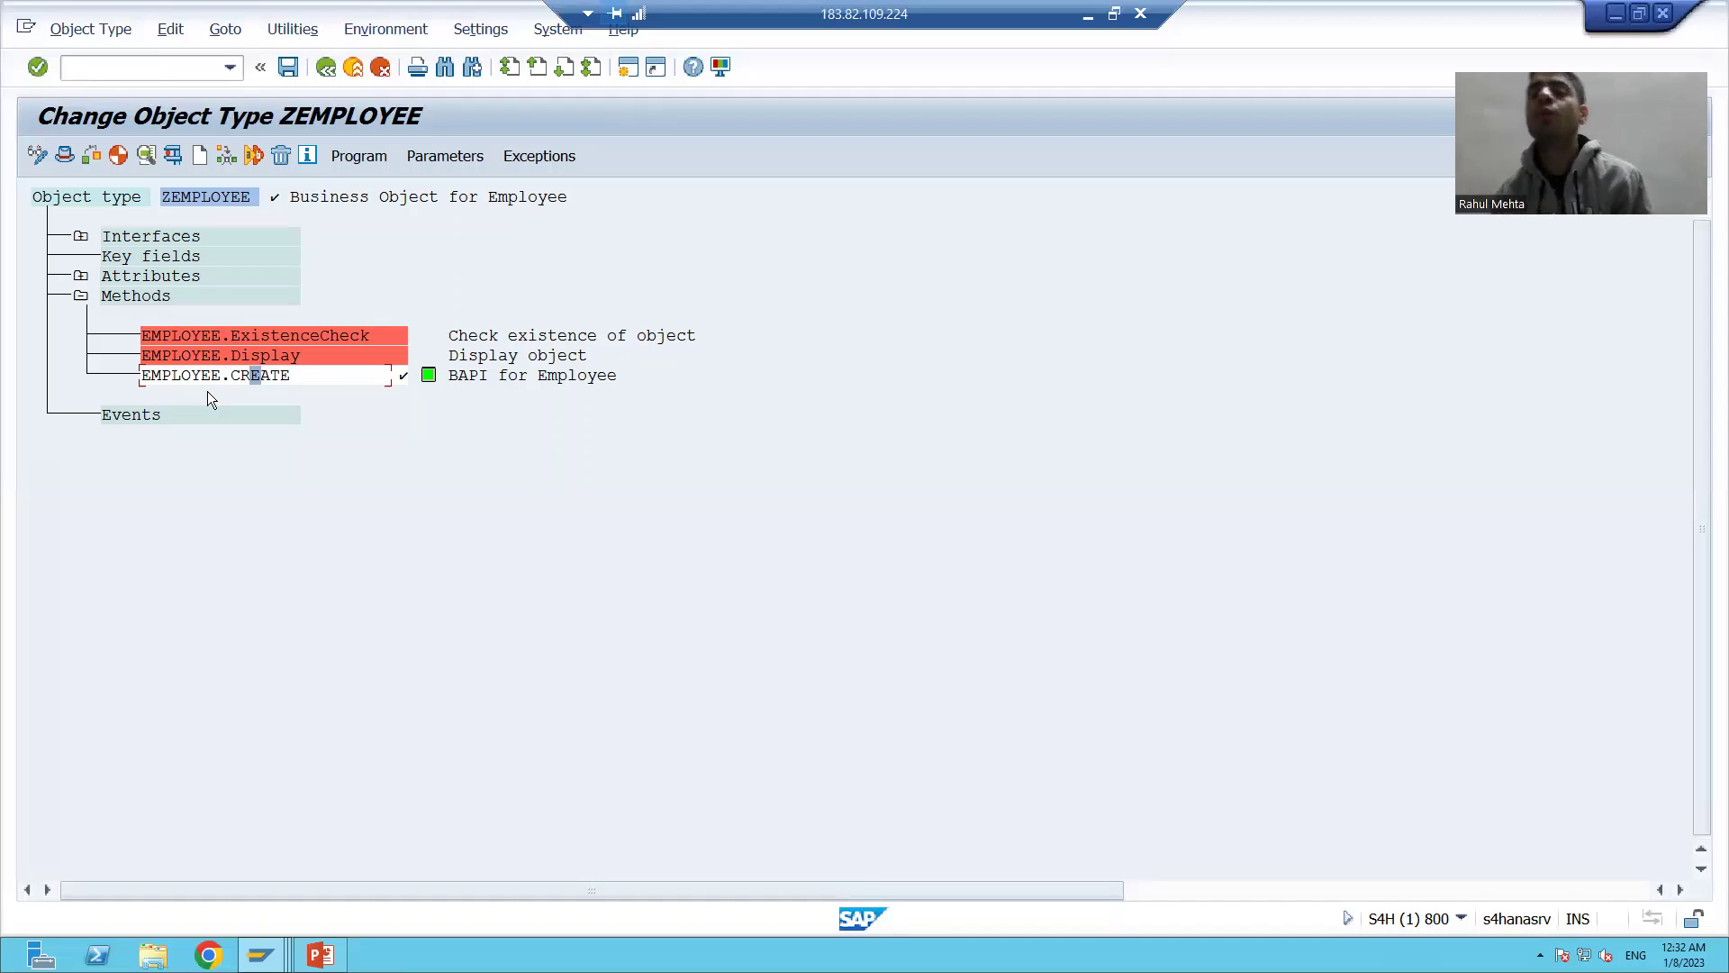
{"action": "key", "text": "alt+Tab"}
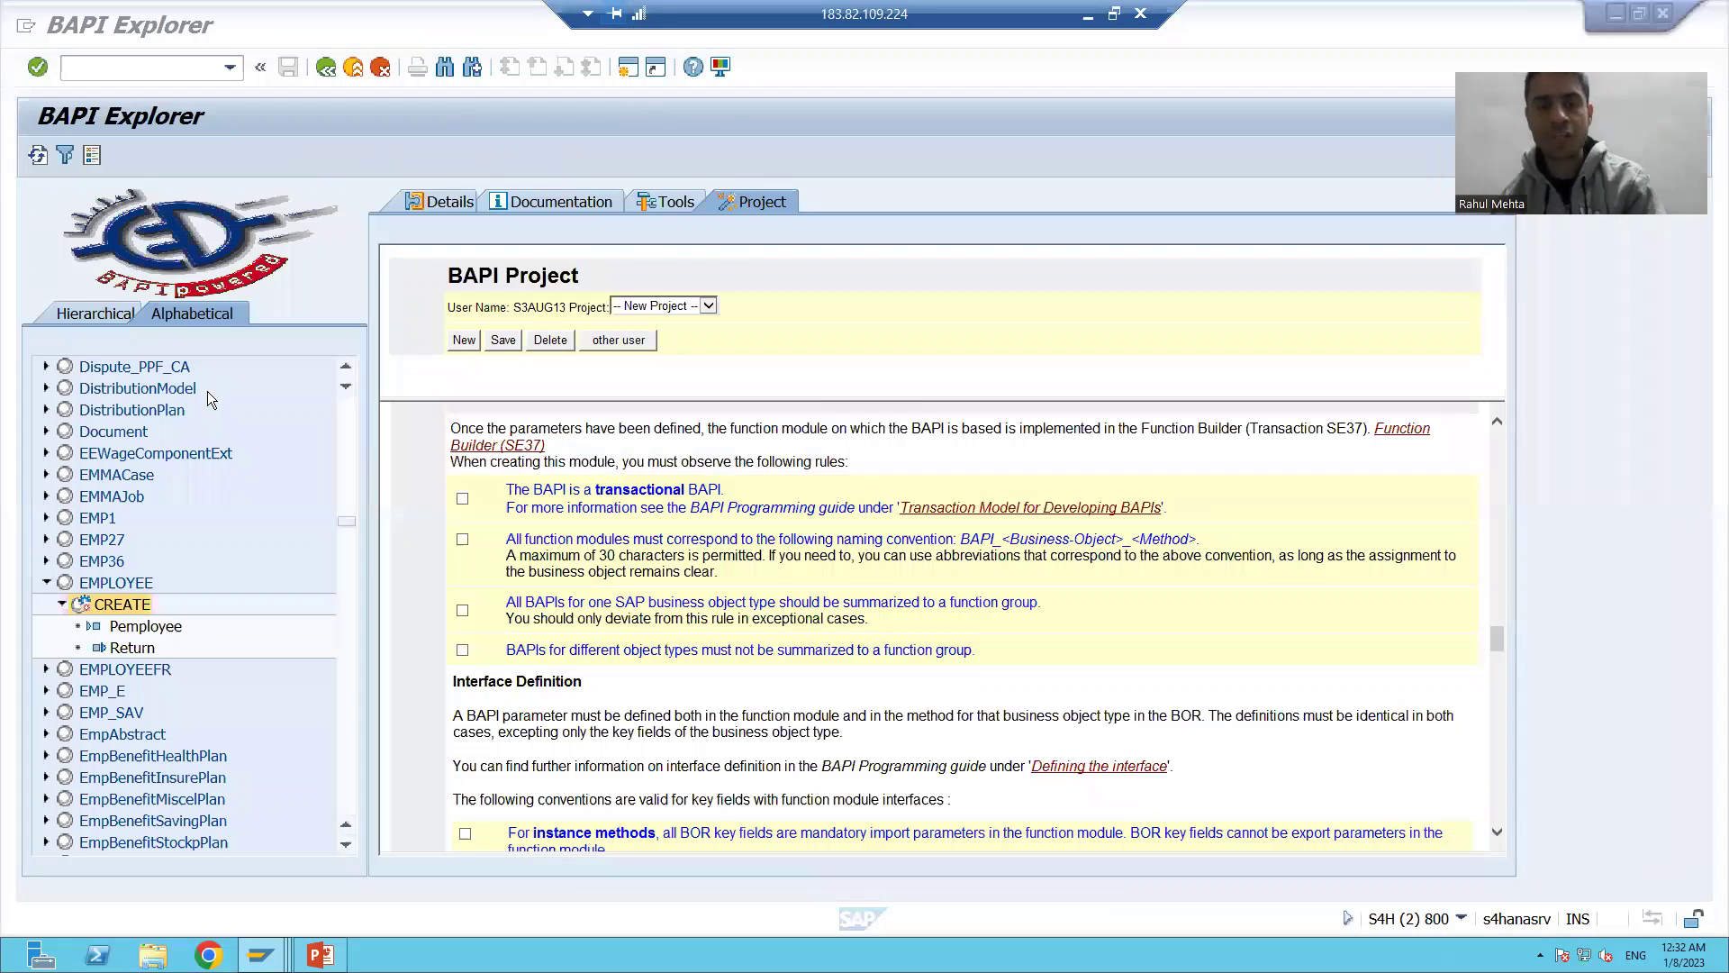
{"action": "left_click", "coordinate": [102, 584]}
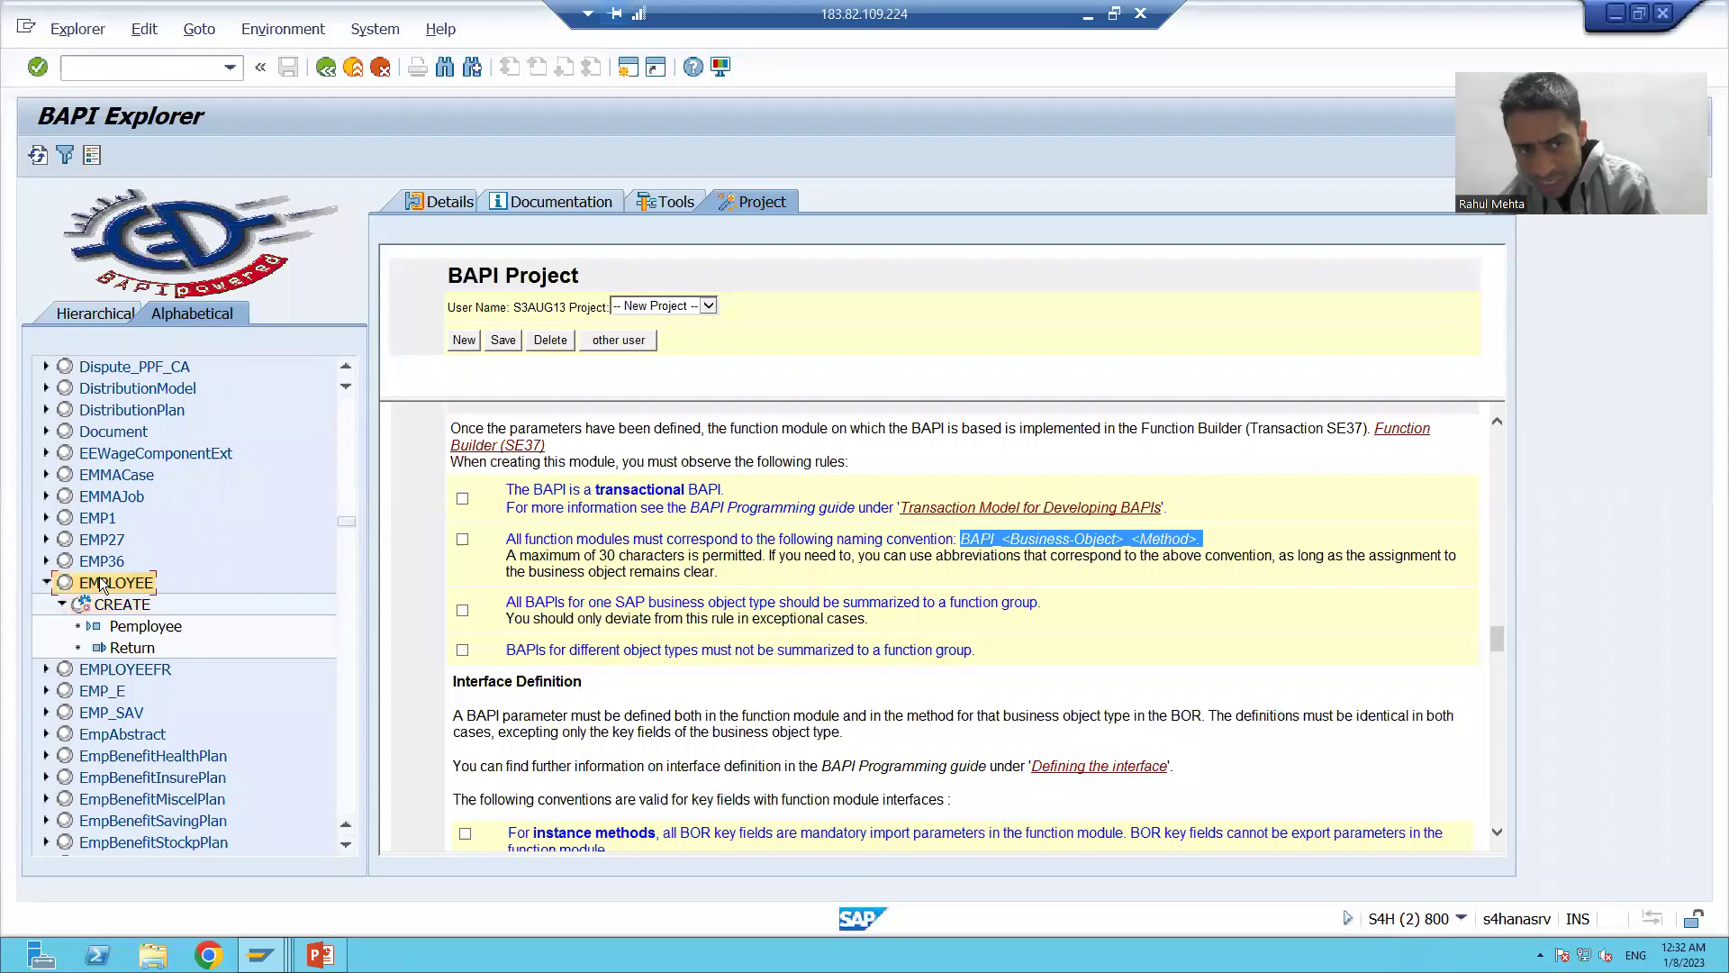